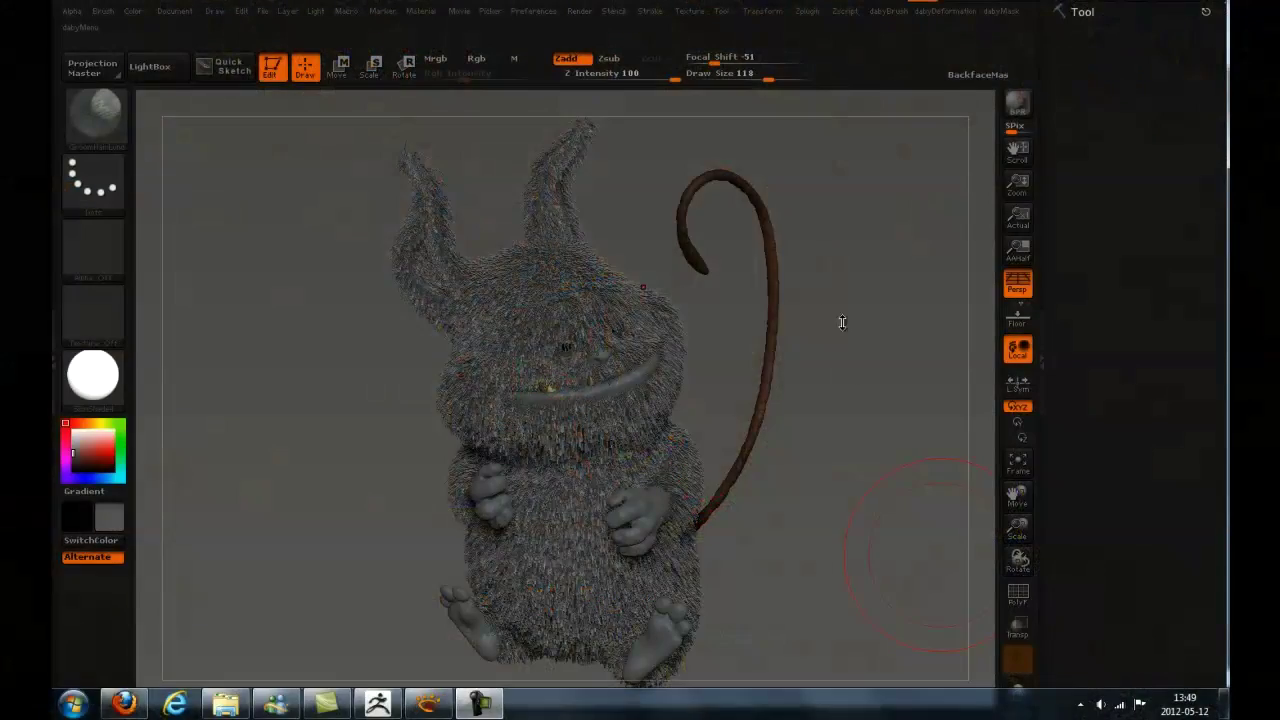
Switch the canvas to the antialiased half-size display and double the document size
{"action": "mouse_move", "coordinate": [603, 317]}
{"action": "right_mouse_down"}
{"action": "mouse_move", "coordinate": [740, 303]}
{"action": "mouse_move", "coordinate": [610, 306]}
{"action": "mouse_move", "coordinate": [557, 332]}
{"action": "mouse_move", "coordinate": [613, 314]}
{"action": "right_mouse_up"}
{"action": "scroll", "coordinate": [556, 330], "scroll_direction": "up", "scroll_amount": 5}
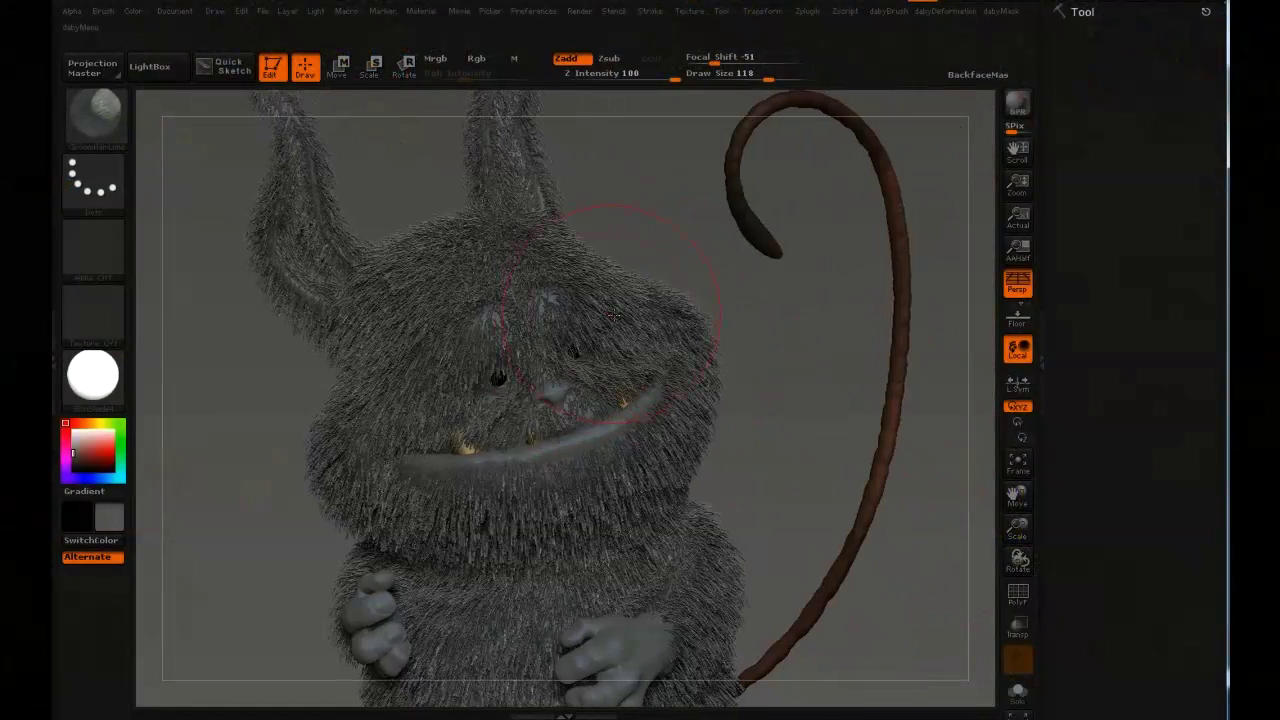
{"action": "scroll", "coordinate": [455, 400], "scroll_direction": "up", "scroll_amount": 8}
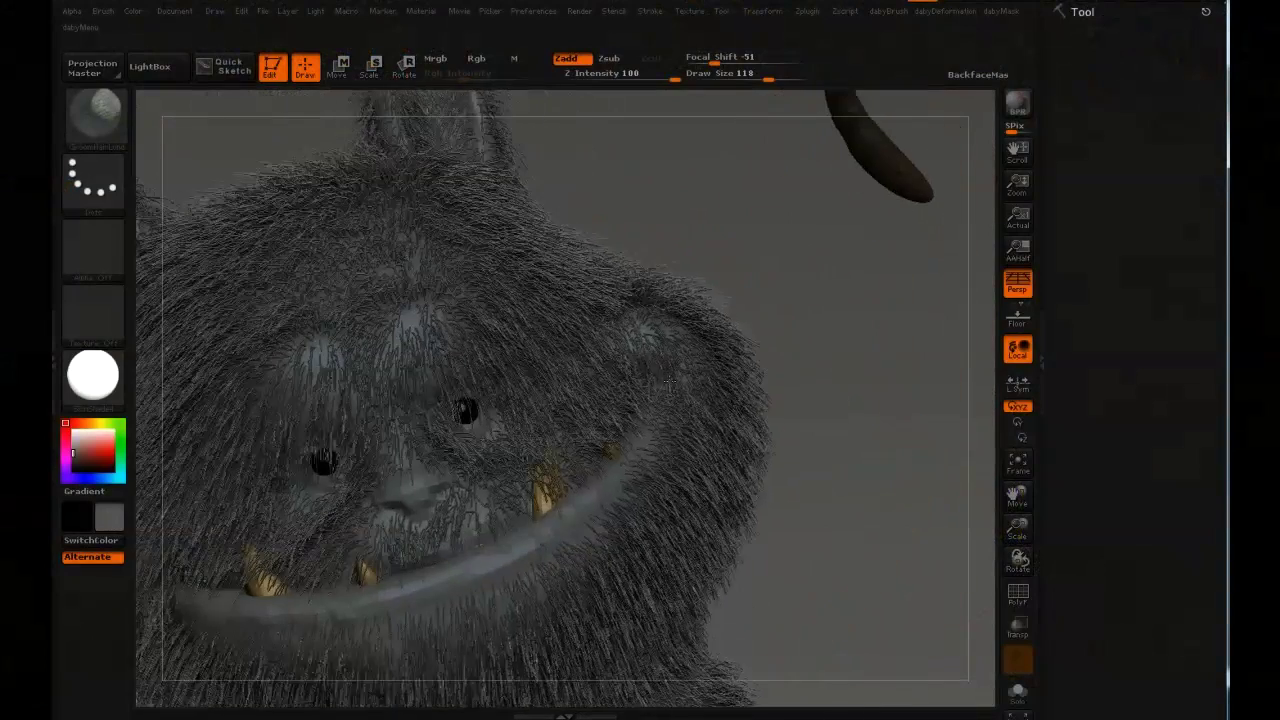
{"action": "scroll", "coordinate": [556, 400], "scroll_direction": "down", "scroll_amount": 8}
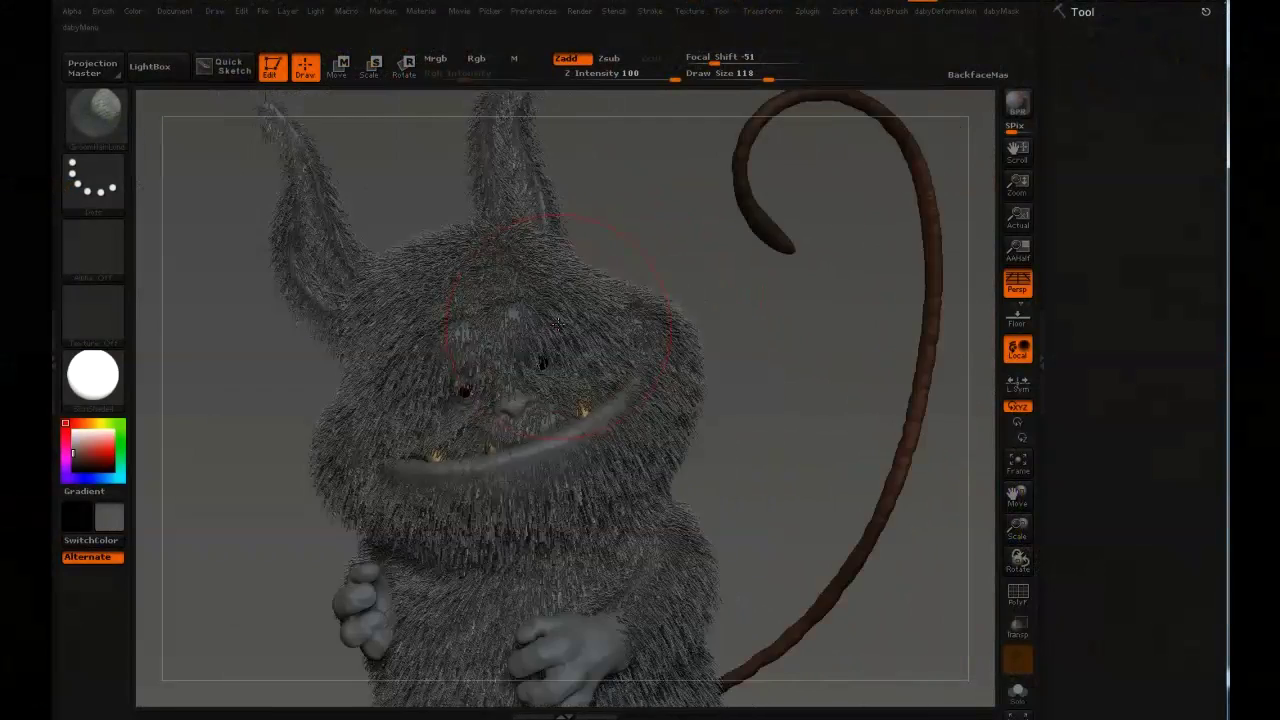
{"action": "right_click_drag", "start_coordinate": [612, 268], "coordinate": [613, 246], "text": "alt"}
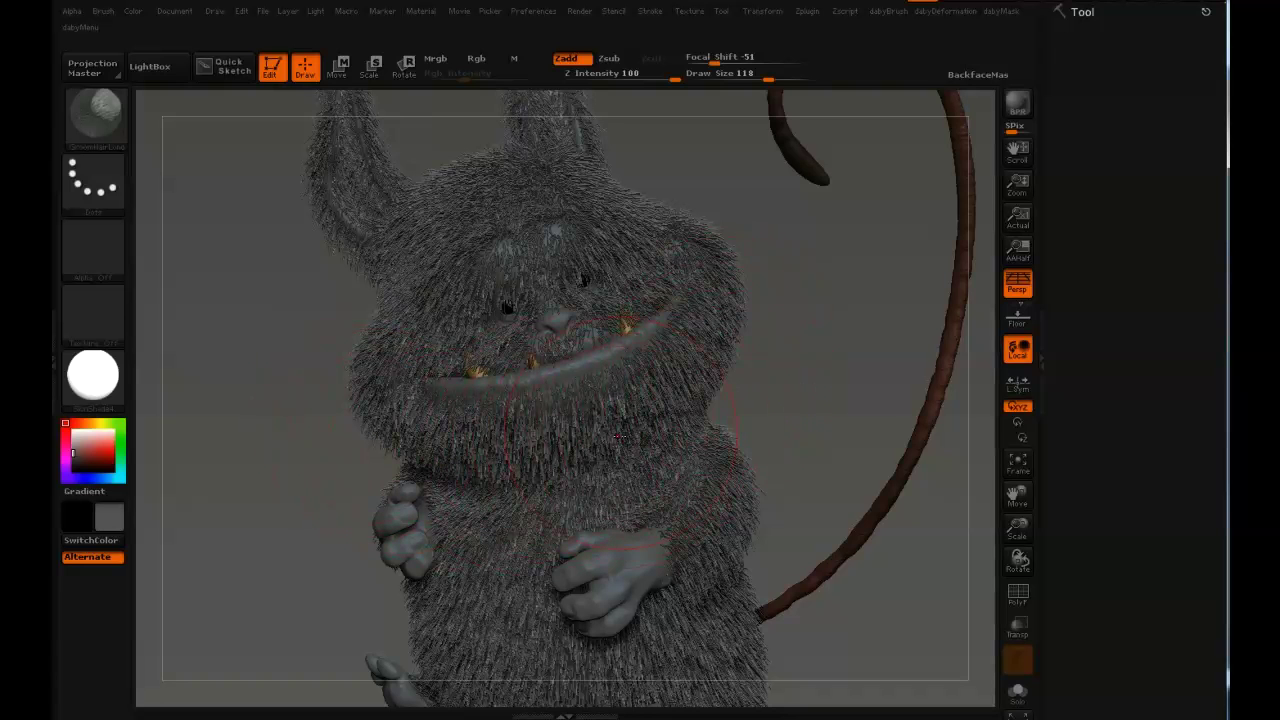
{"action": "left_click", "coordinate": [1018, 252]}
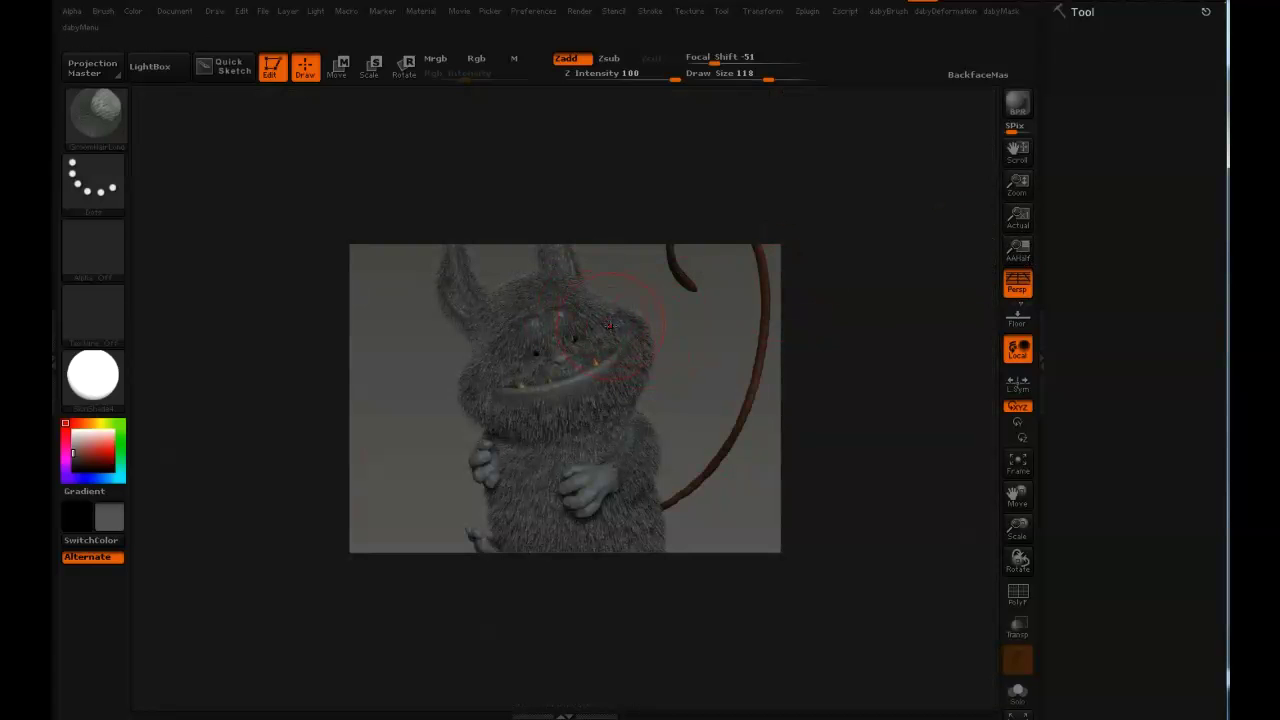
{"action": "left_click", "coordinate": [180, 12]}
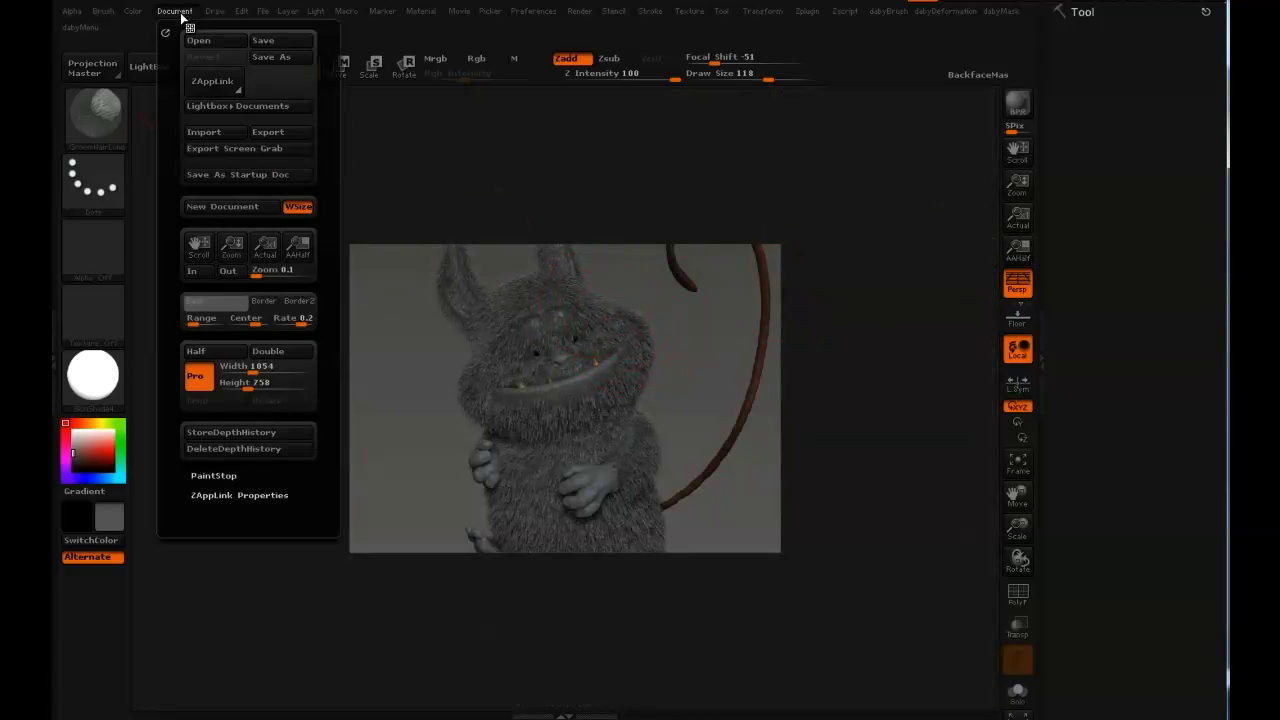
{"action": "left_click", "coordinate": [285, 350]}
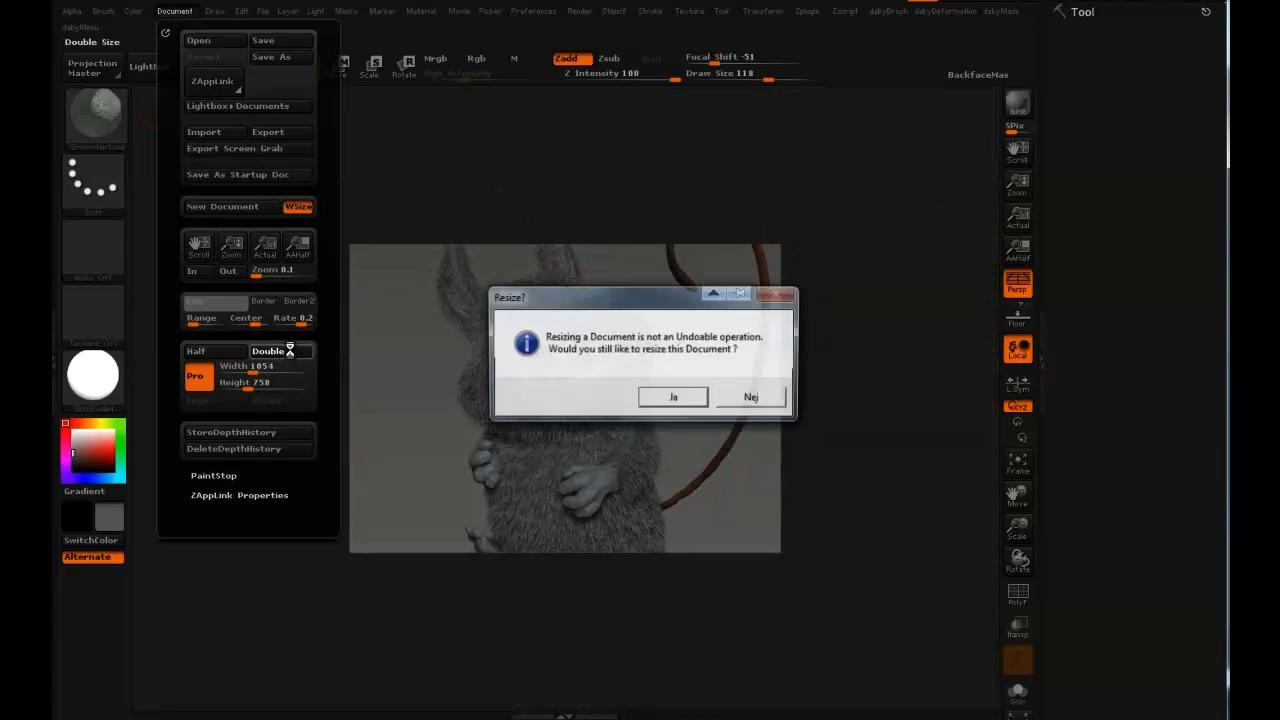
{"action": "left_click", "coordinate": [685, 397]}
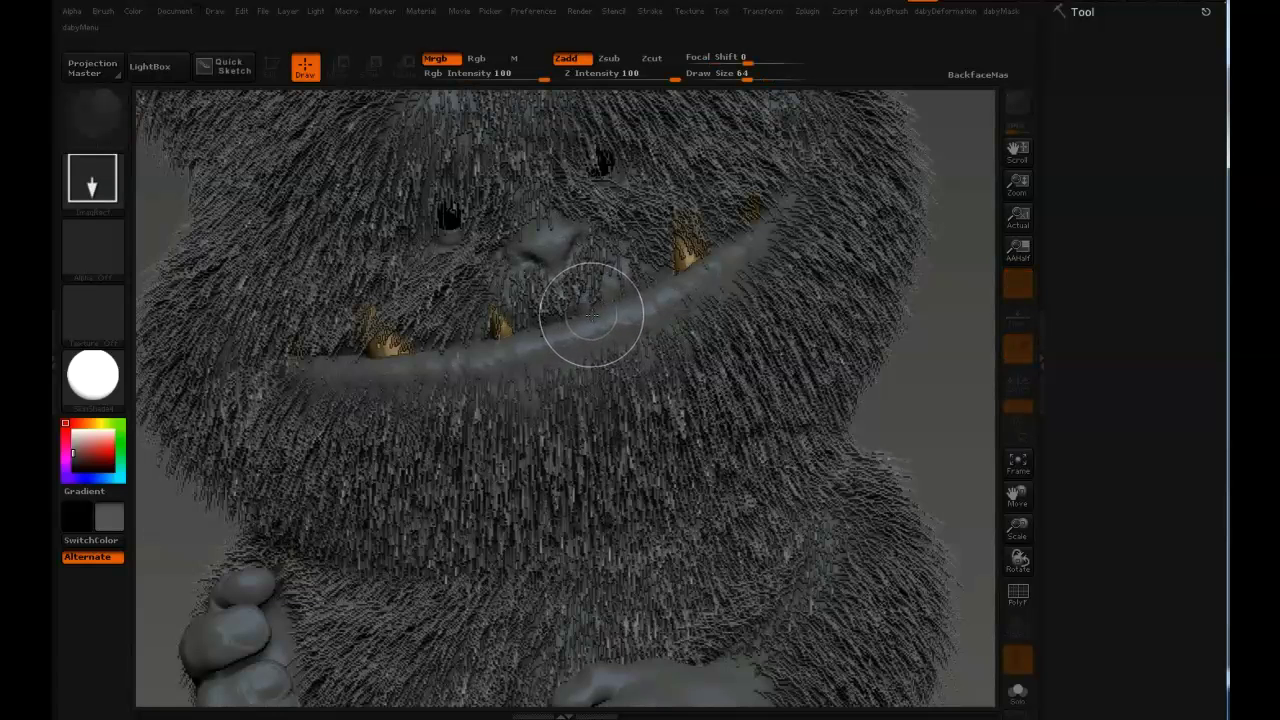
Clear the enlarged canvas, redraw the furry creature on it and put it back into Edit mode
{"action": "key", "text": "ctrl+n"}
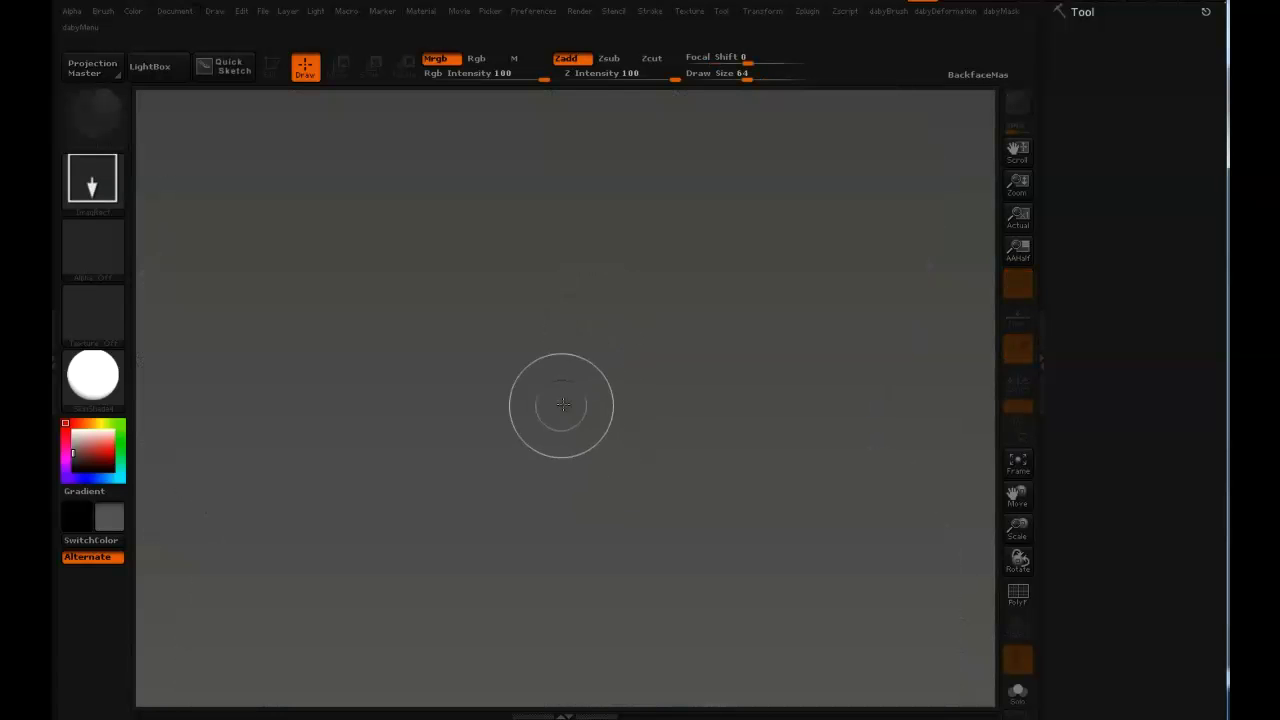
{"action": "left_click_drag", "start_coordinate": [563, 404], "coordinate": [597, 443]}
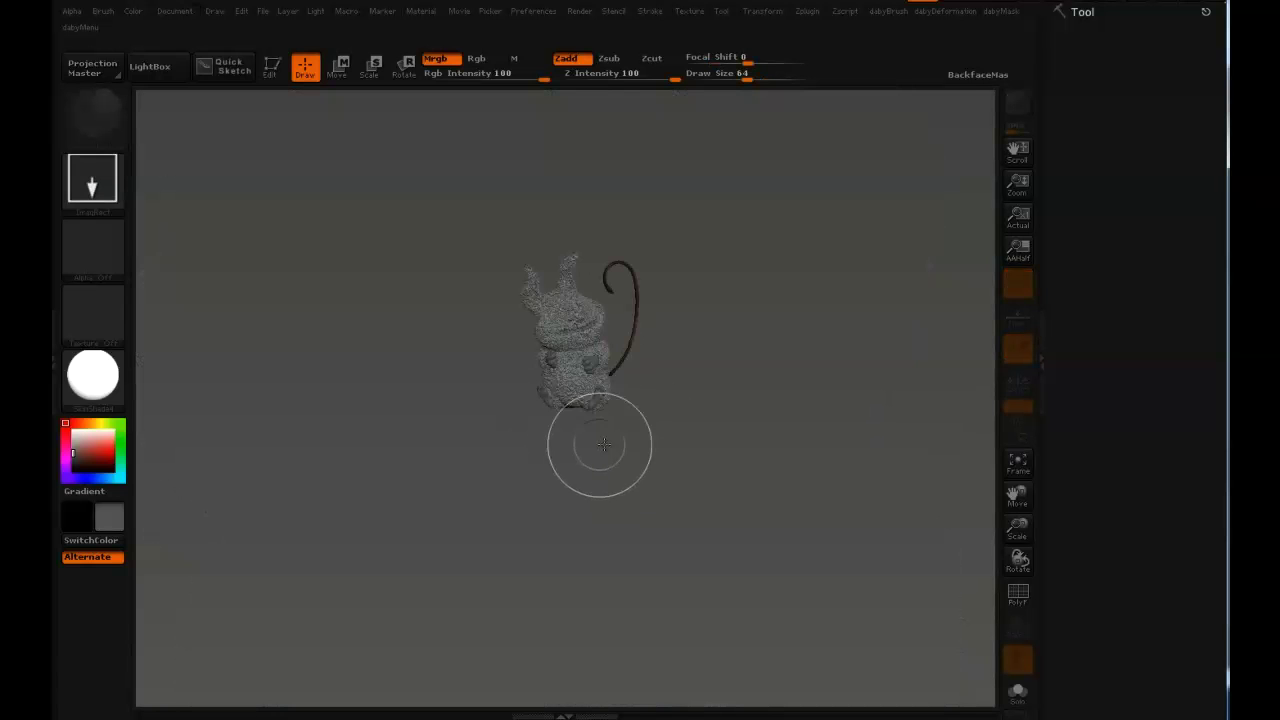
{"action": "key", "text": "t"}
{"action": "key", "text": "f"}
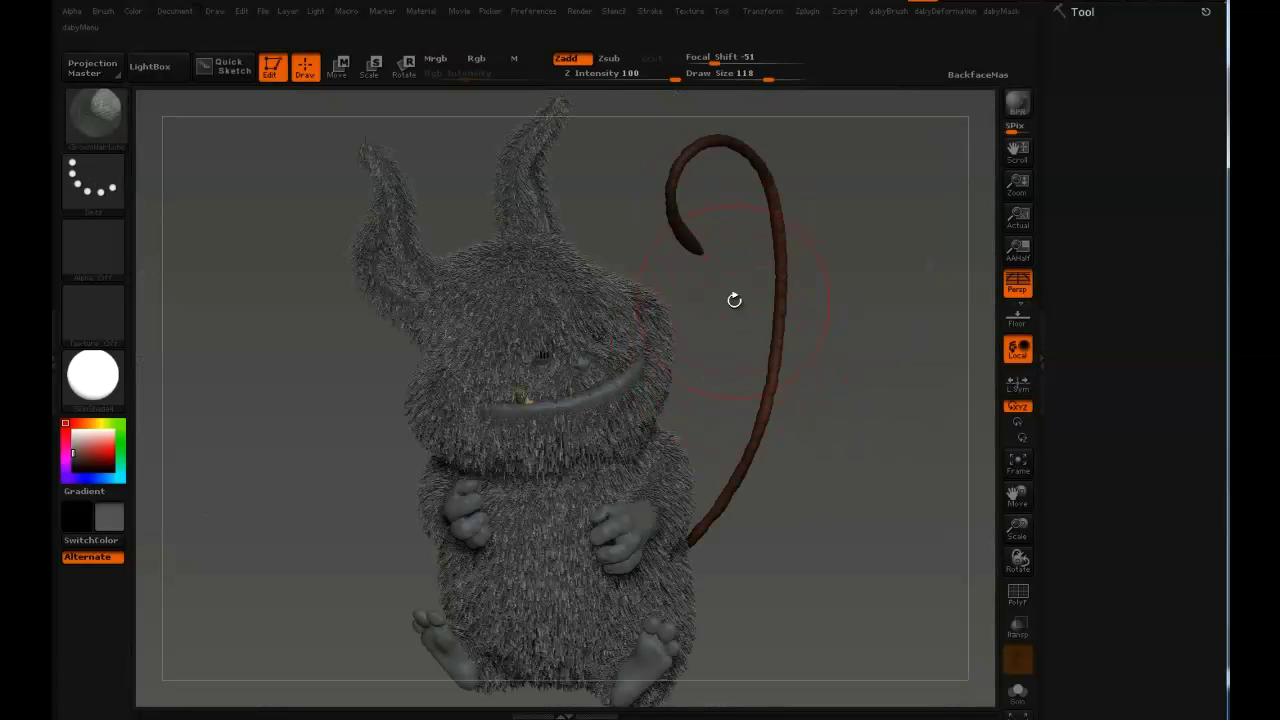
{"action": "left_click_drag", "start_coordinate": [668, 298], "coordinate": [700, 292], "text": "alt"}
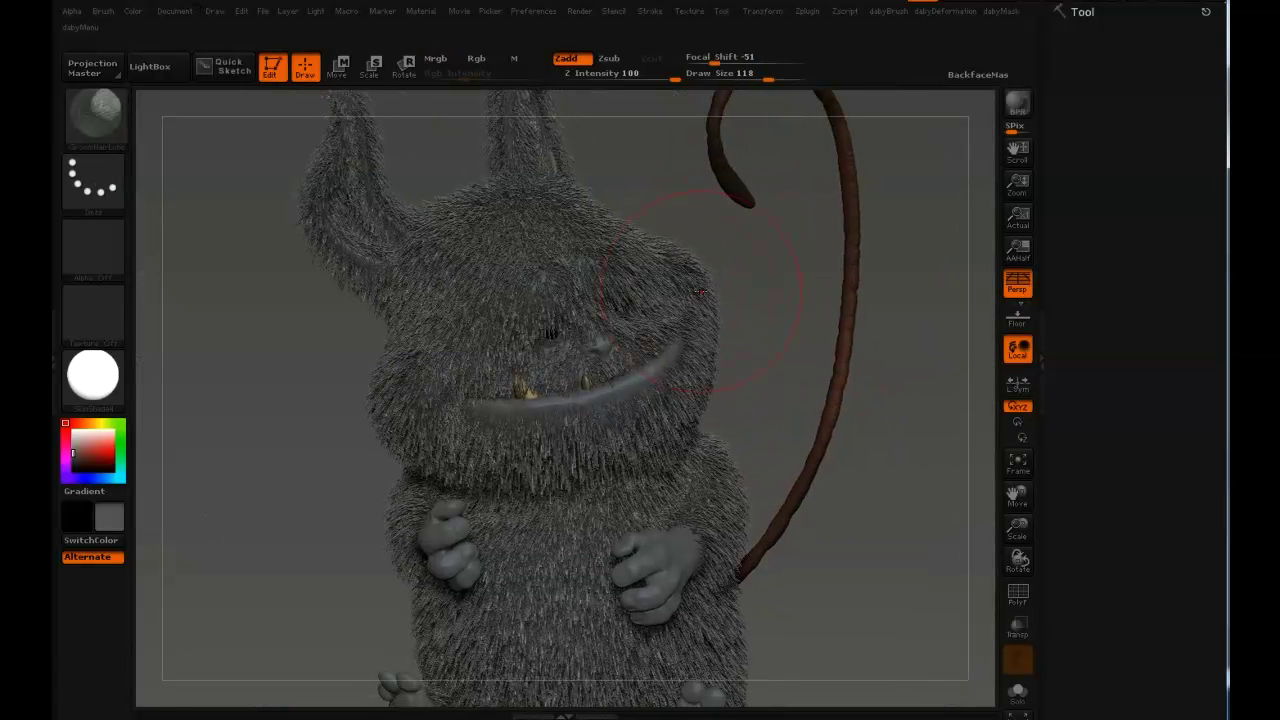
Make a BPR render of the creature's head and upper body in the antialiased half-size view
{"action": "left_click", "coordinate": [1019, 255]}
{"action": "right_click_drag", "start_coordinate": [606, 336], "coordinate": [578, 430], "text": "alt"}
{"action": "mouse_move", "coordinate": [534, 320]}
{"action": "right_mouse_down"}
{"action": "mouse_move", "coordinate": [570, 276]}
{"action": "mouse_move", "coordinate": [676, 200]}
{"action": "right_mouse_up"}
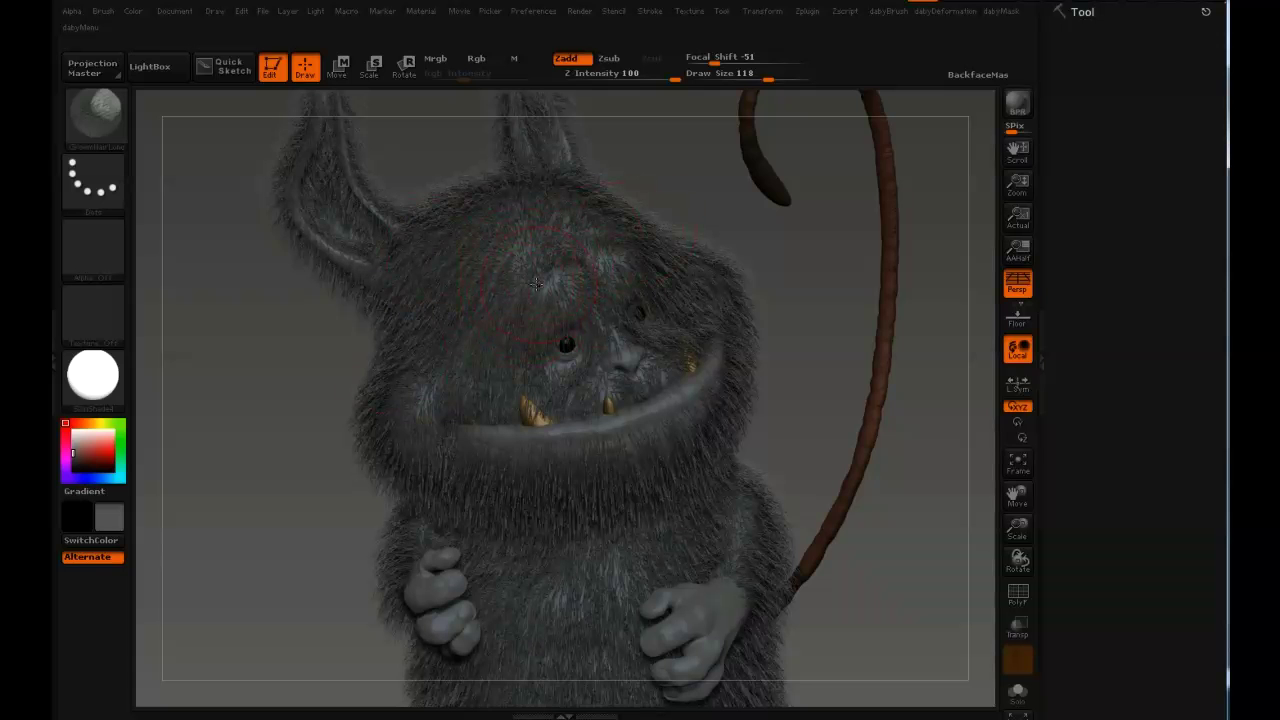
{"action": "right_click_drag", "start_coordinate": [830, 325], "coordinate": [708, 319]}
{"action": "left_click_drag", "start_coordinate": [708, 318], "coordinate": [597, 272]}
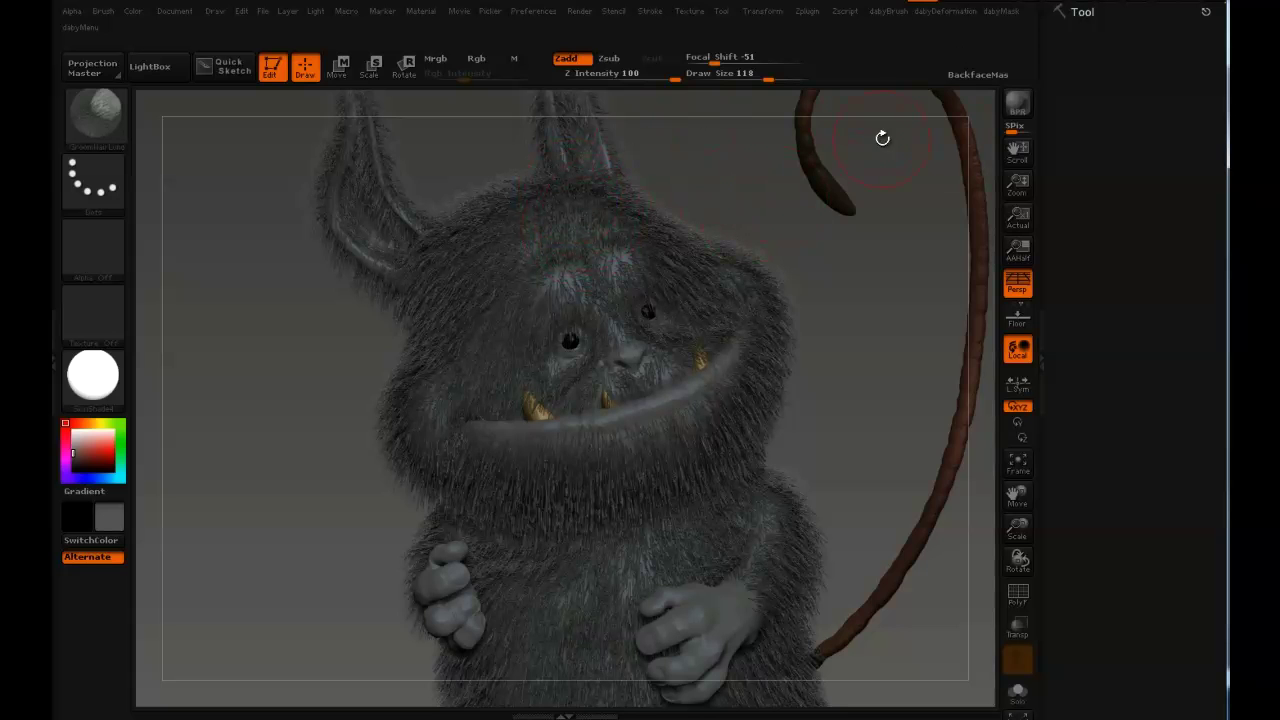
{"action": "key", "text": "shift"}
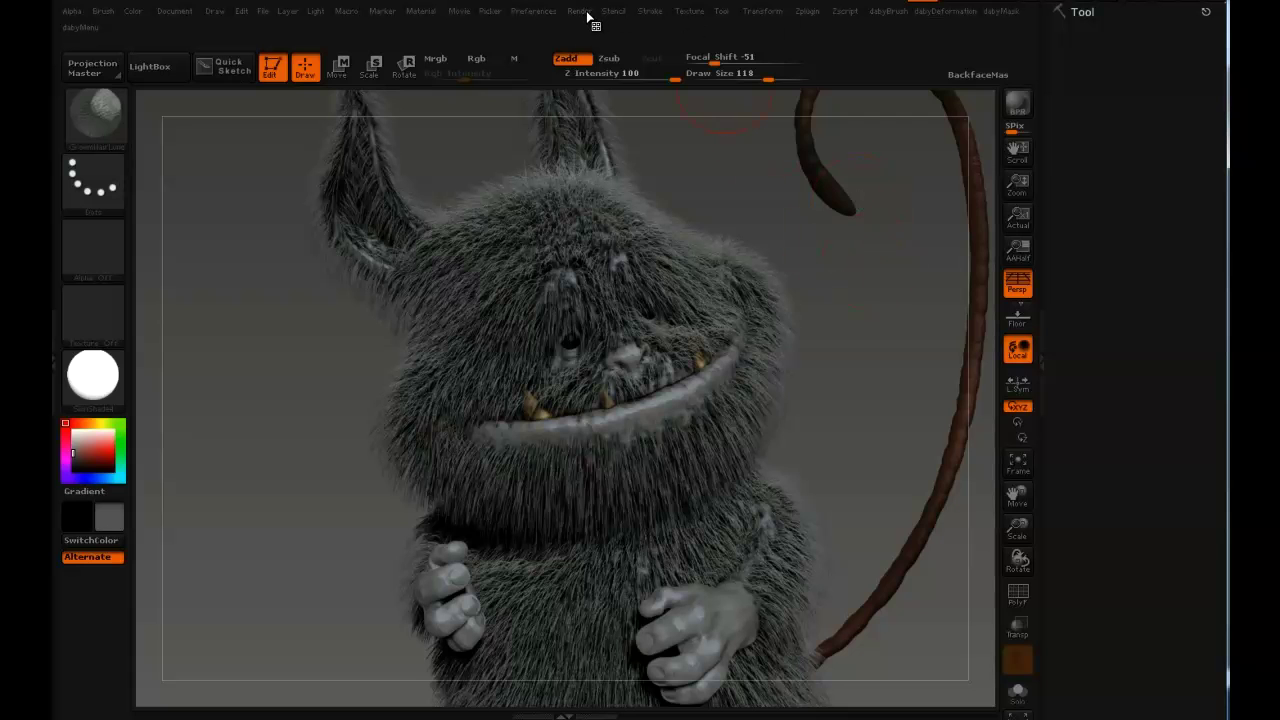
Set the BPR global shadow strength to 0.505 and render the creature again
{"action": "left_click", "coordinate": [580, 11]}
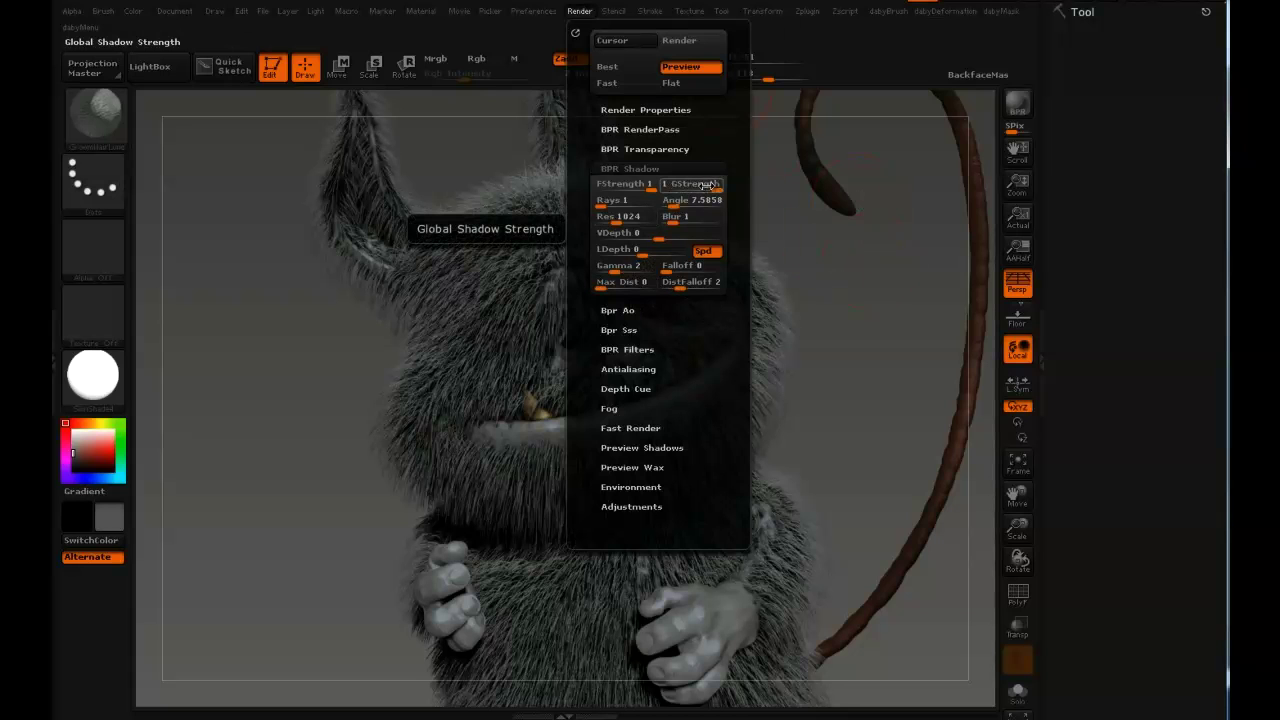
{"action": "left_click_drag", "start_coordinate": [707, 184], "coordinate": [689, 189]}
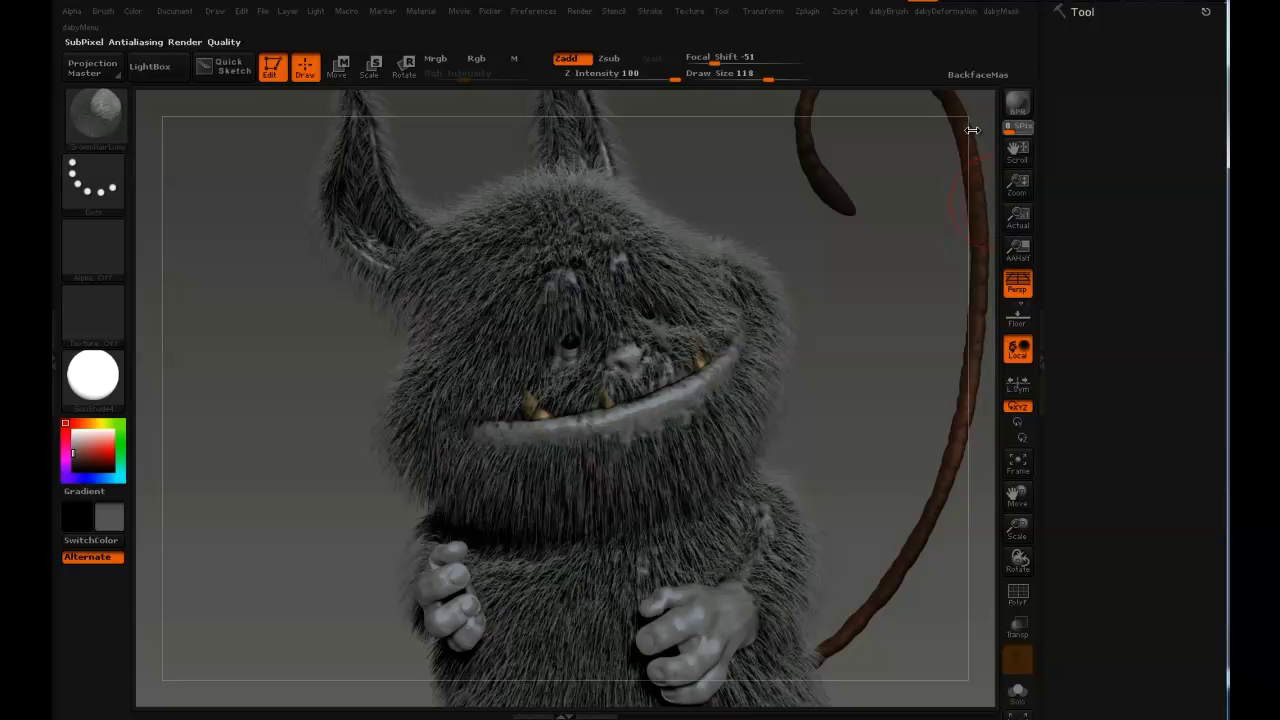
{"action": "key", "text": "shift"}
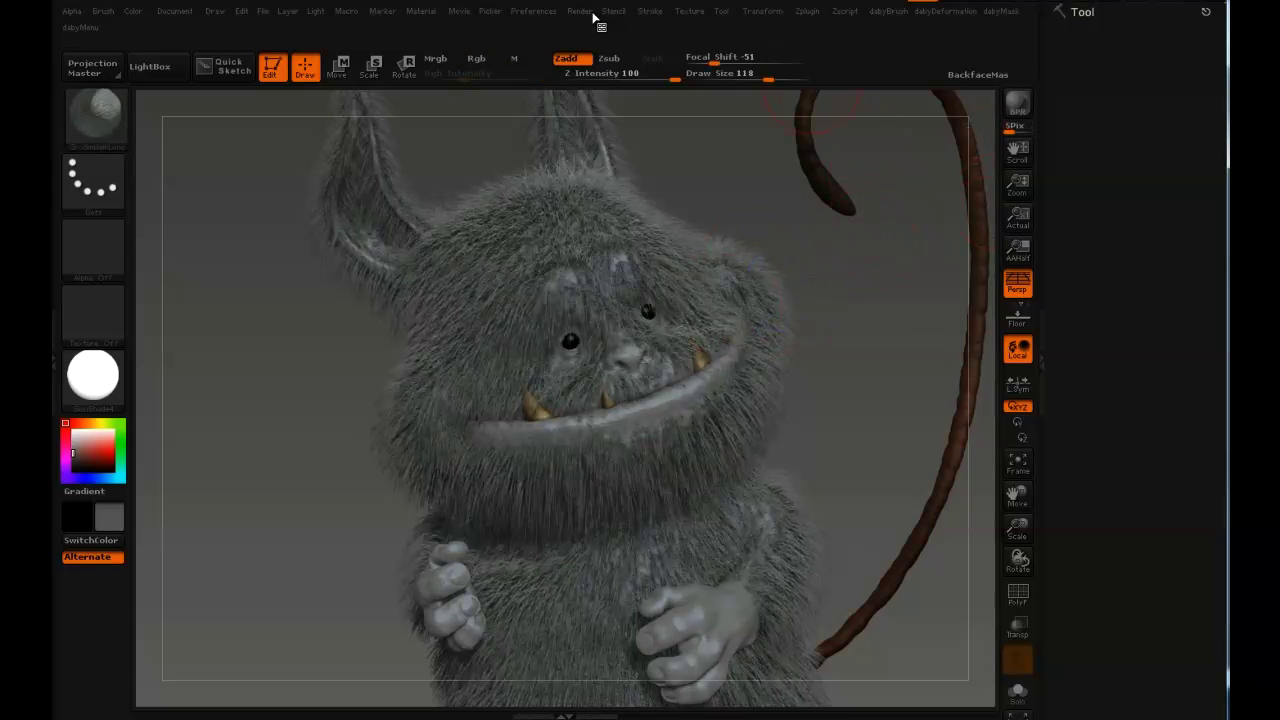
Raise the BPR global shadow strength slightly and repeat the BPR render
{"action": "left_click", "coordinate": [579, 11]}
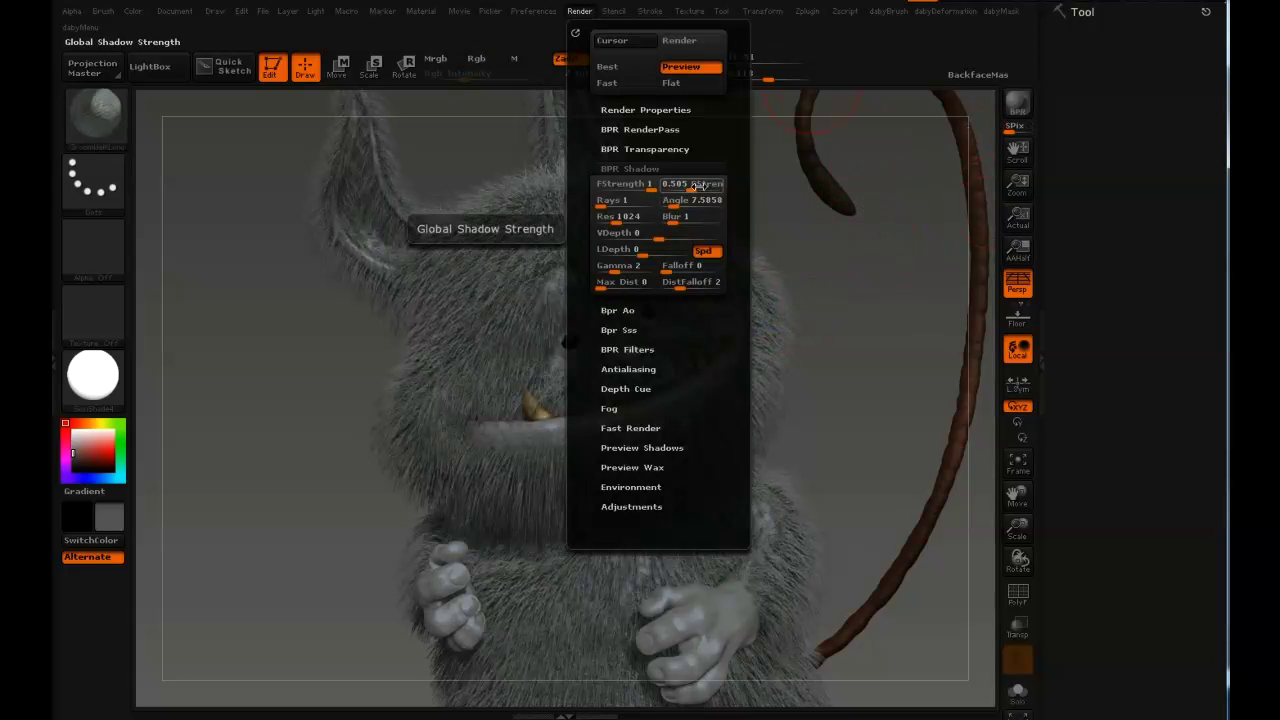
{"action": "key", "text": "shift+r"}
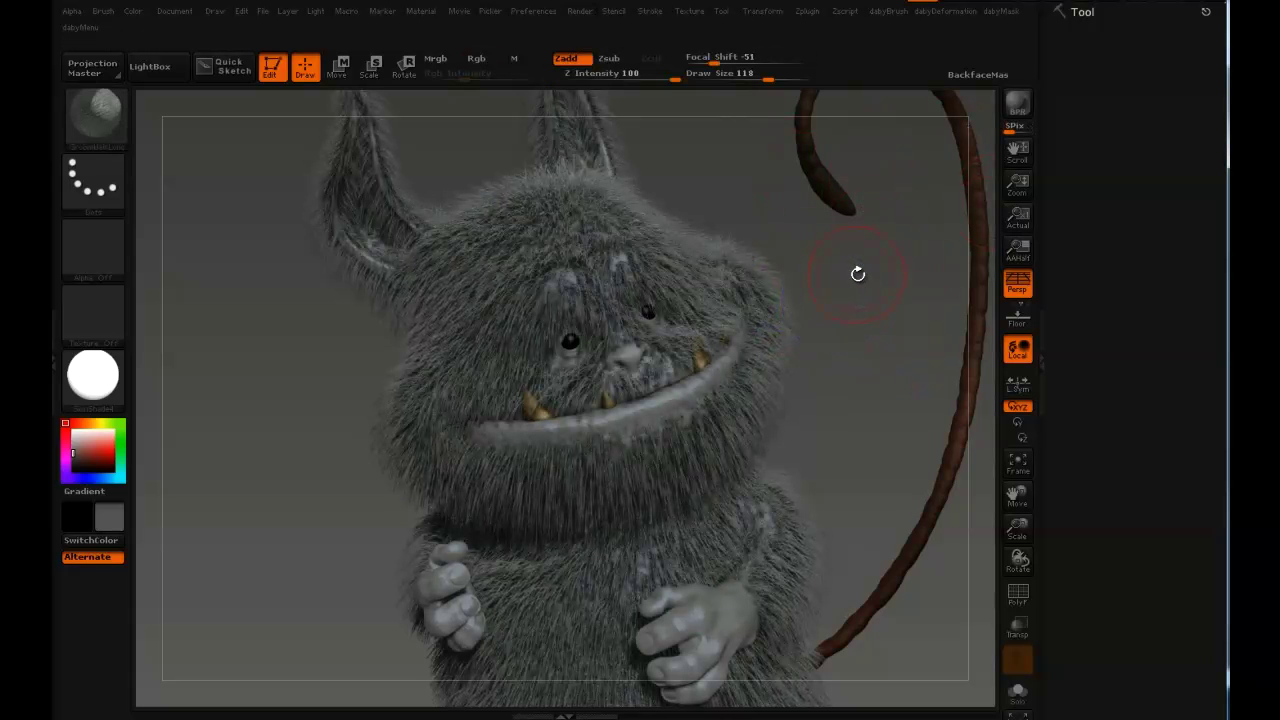
{"action": "left_click", "coordinate": [584, 14]}
Bring up the subtool list and show the painted colours on the creature's body and teeth
{"action": "left_click_drag", "start_coordinate": [1073, 175], "coordinate": [1092, 21]}
{"action": "left_click", "coordinate": [1090, 10]}
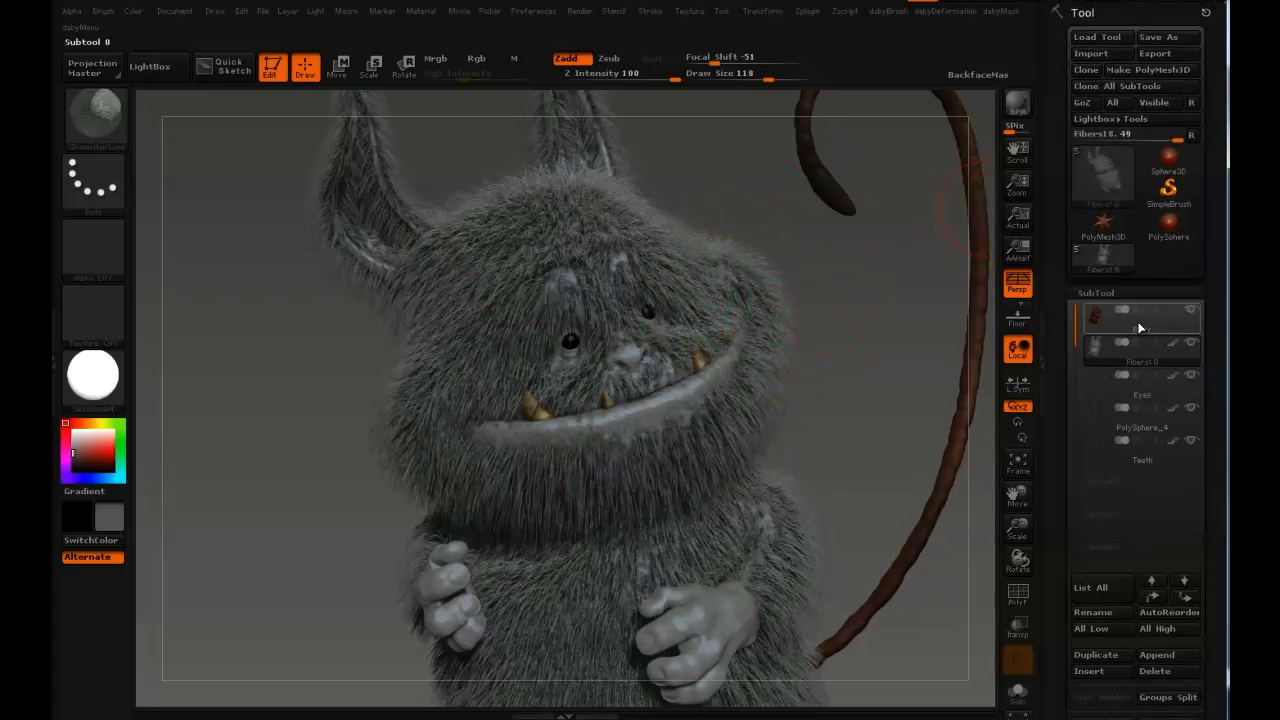
{"action": "mouse_move", "coordinate": [1140, 320]}
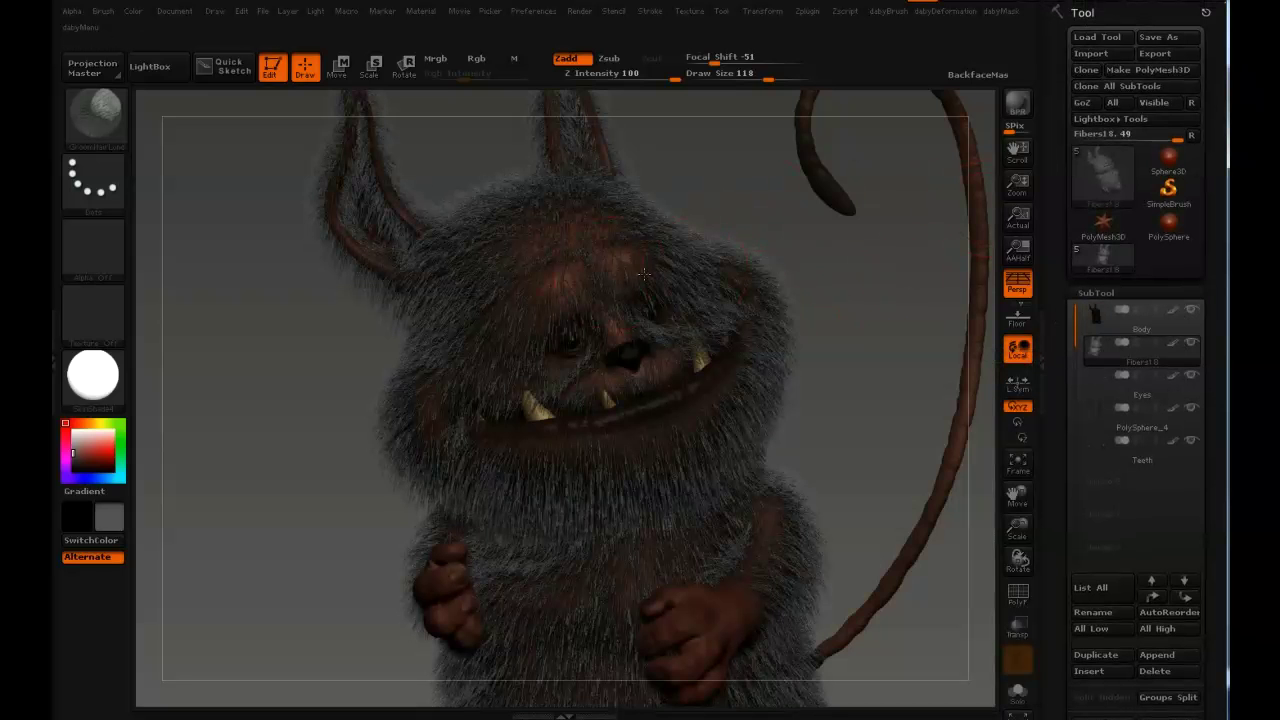
{"action": "left_click_drag", "start_coordinate": [912, 275], "coordinate": [699, 190]}
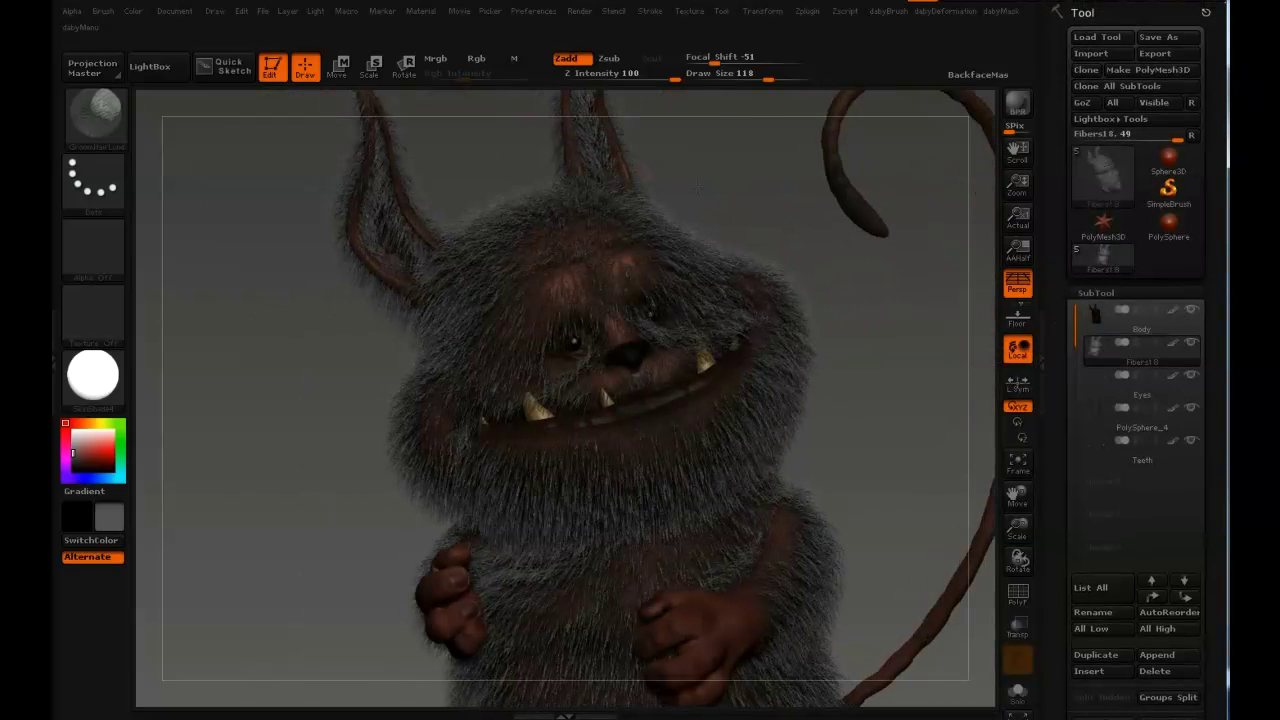
{"action": "left_click_drag", "start_coordinate": [763, 231], "coordinate": [640, 200]}
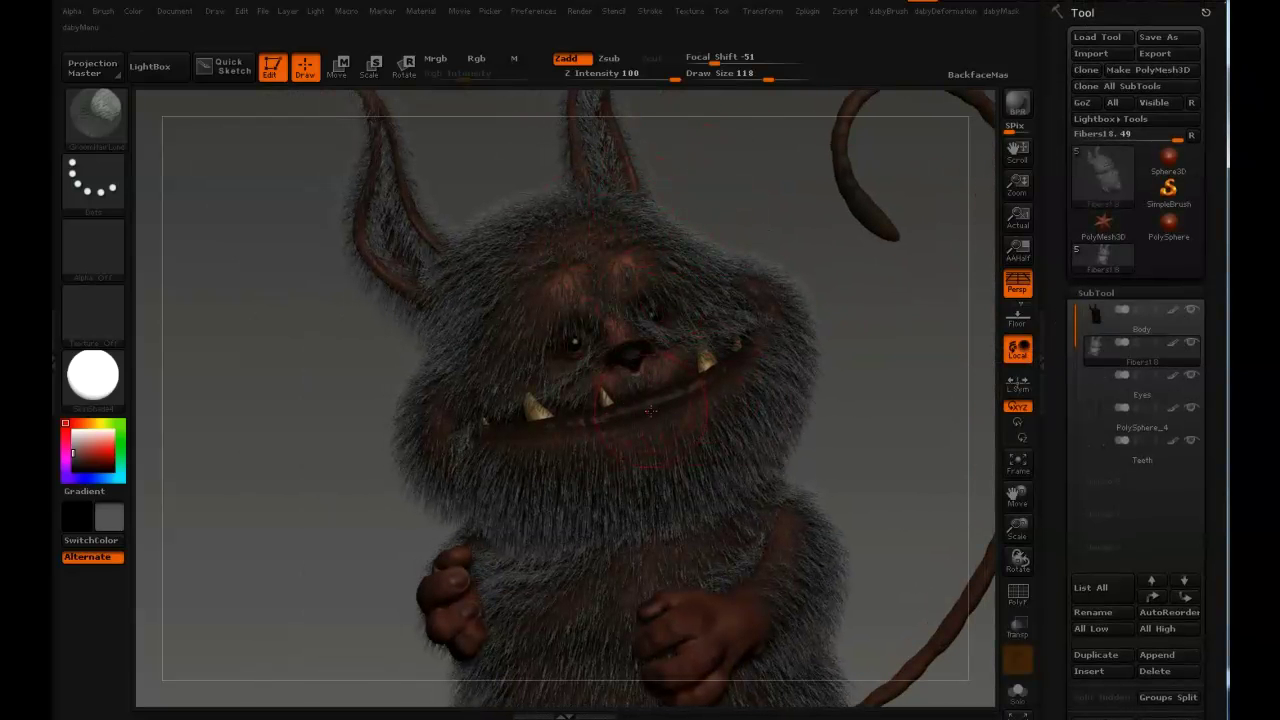
Isolate the Body subtool in Solo mode and sample the reddish brown of the hand as the current colour
{"action": "left_click", "coordinate": [1098, 321]}
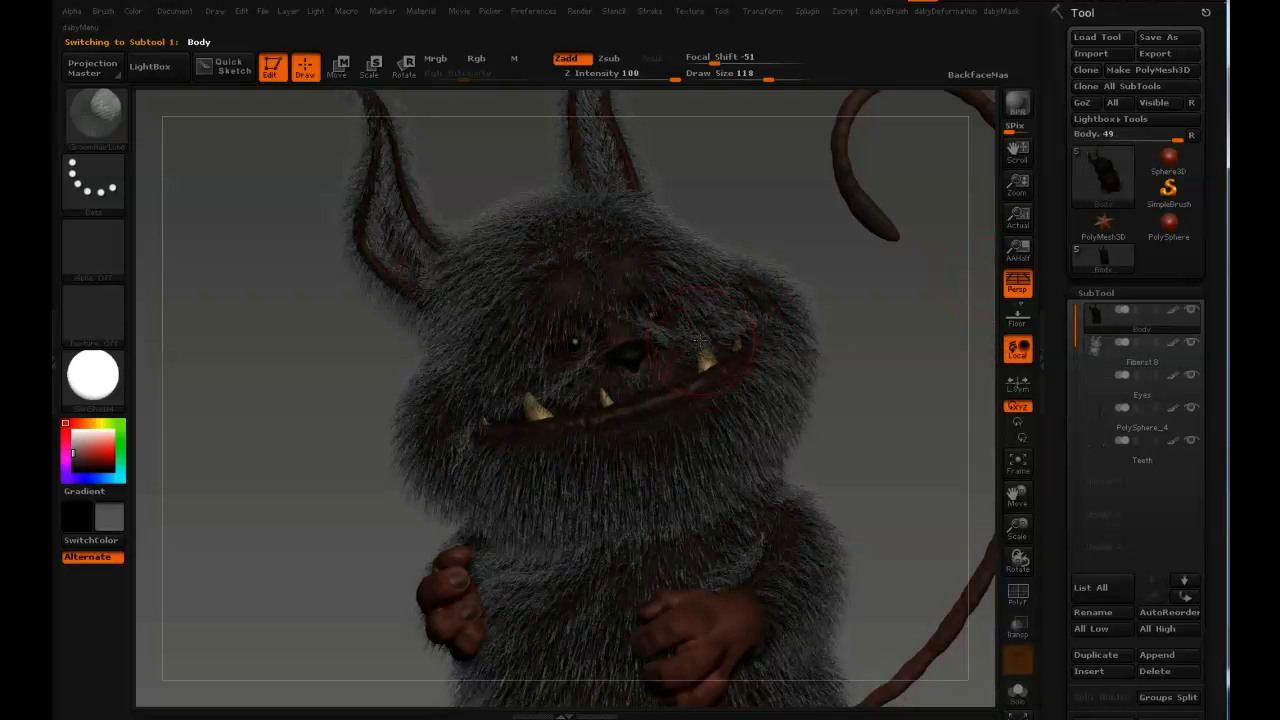
{"action": "key", "text": "alt+s"}
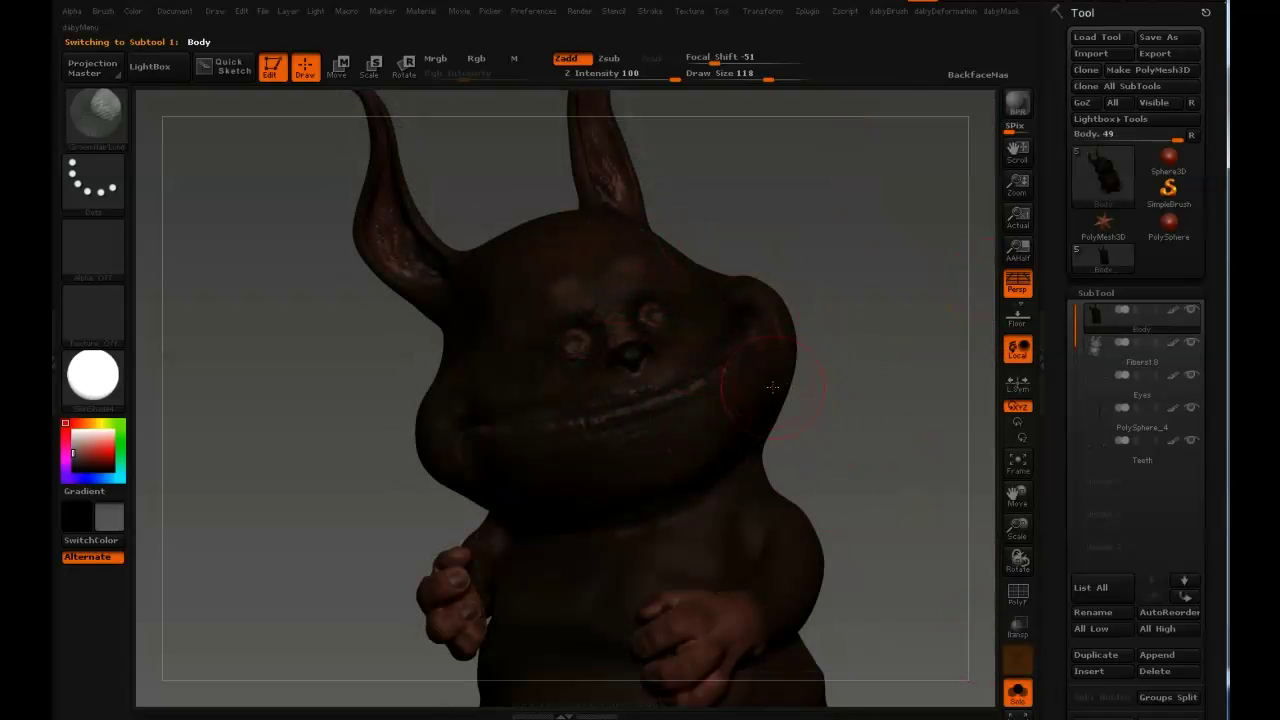
{"action": "key", "text": "F3"}
{"action": "key", "text": "F3"}
{"action": "key", "text": "c"}
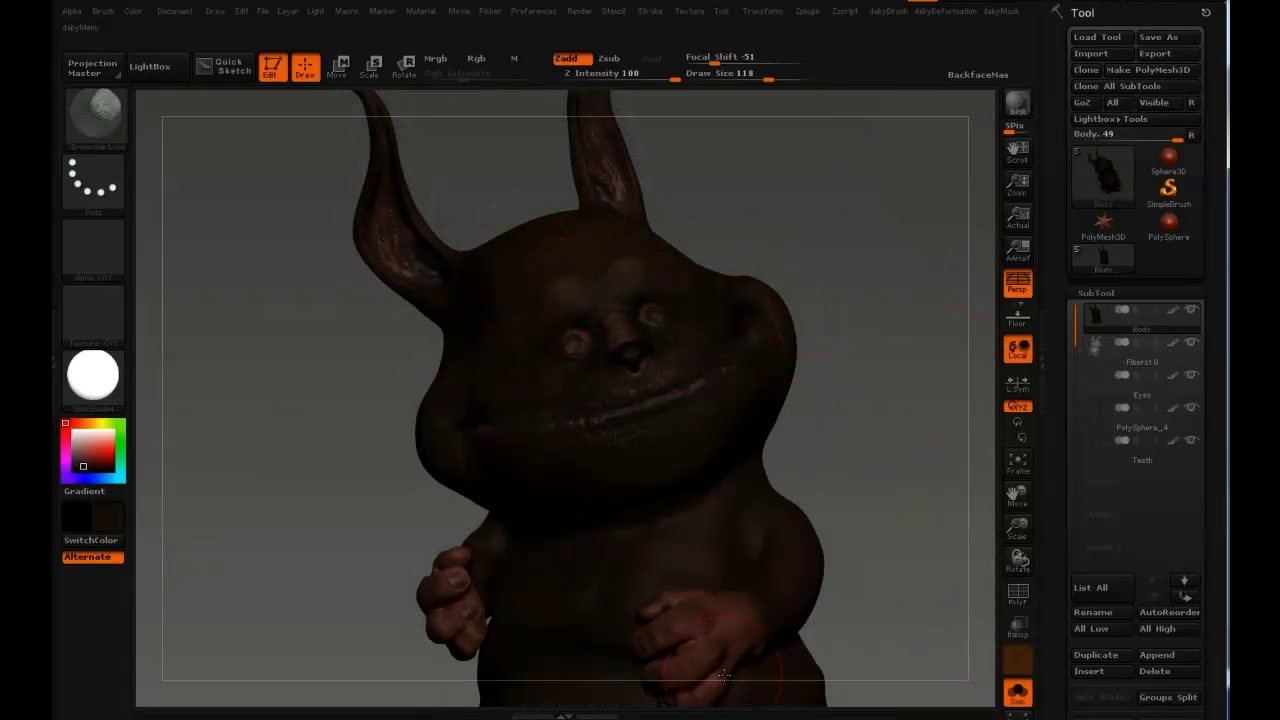
{"action": "key", "text": "c"}
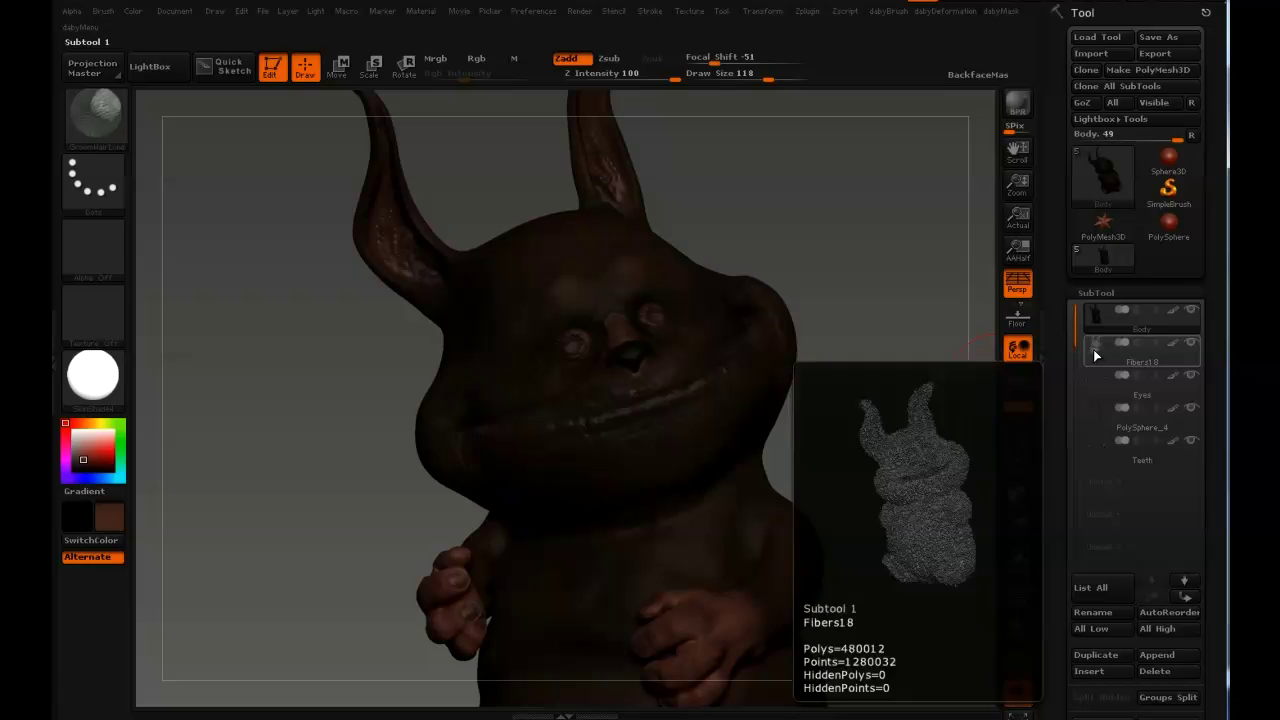
Make Fibers18 the active subtool and leave Solo mode to show the whole creature
{"action": "left_click", "coordinate": [1095, 350]}
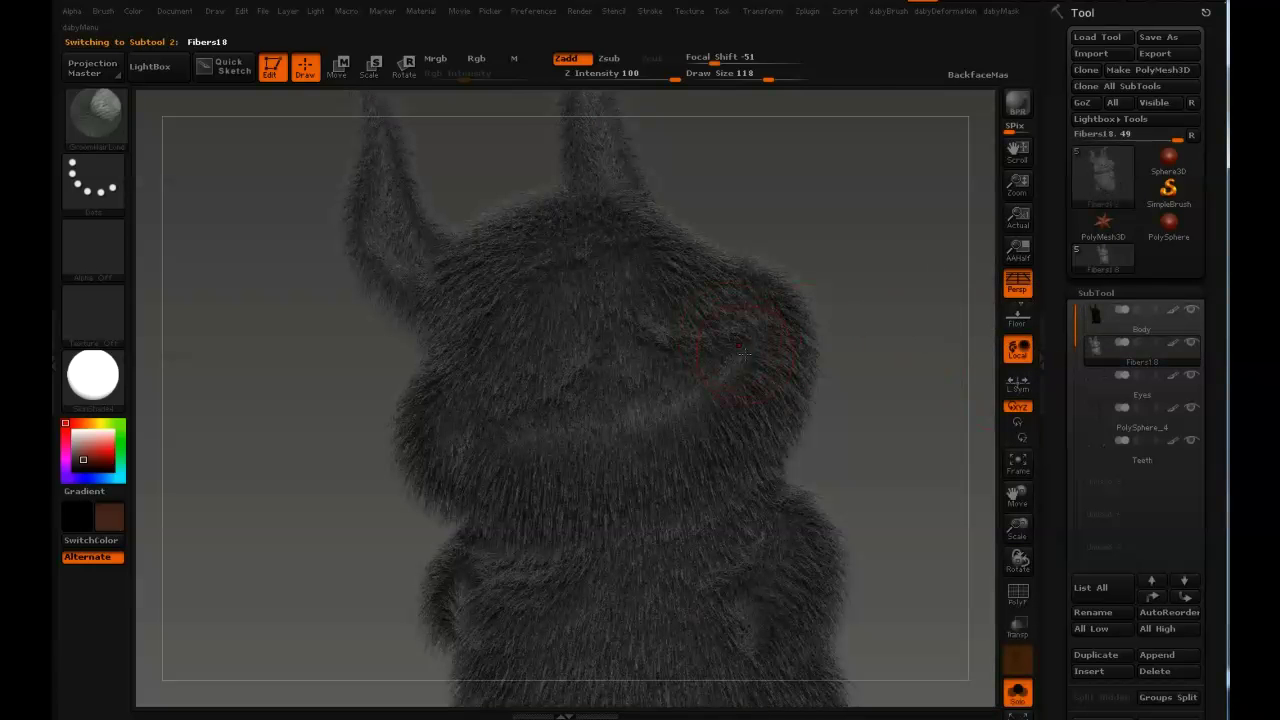
{"action": "key", "text": "alt+s"}
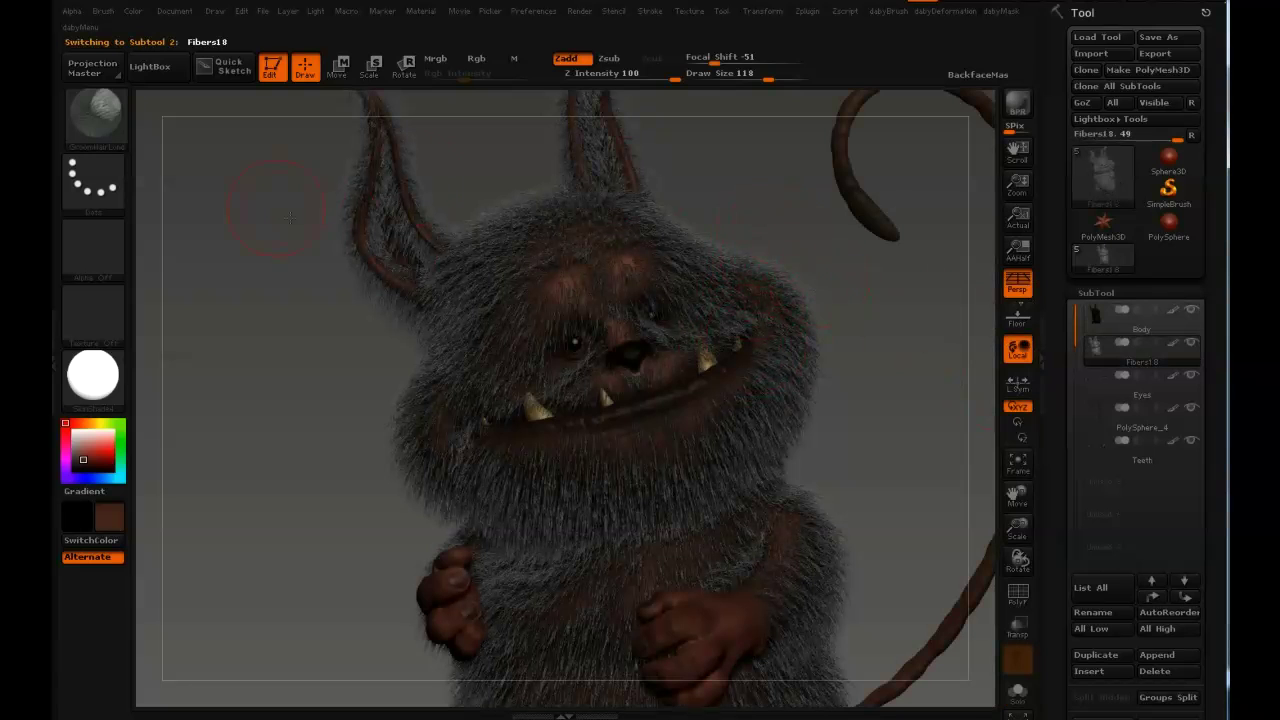
Assign the Ctrl+F hotkey to the FillObject command
{"action": "left_click", "coordinate": [133, 11]}
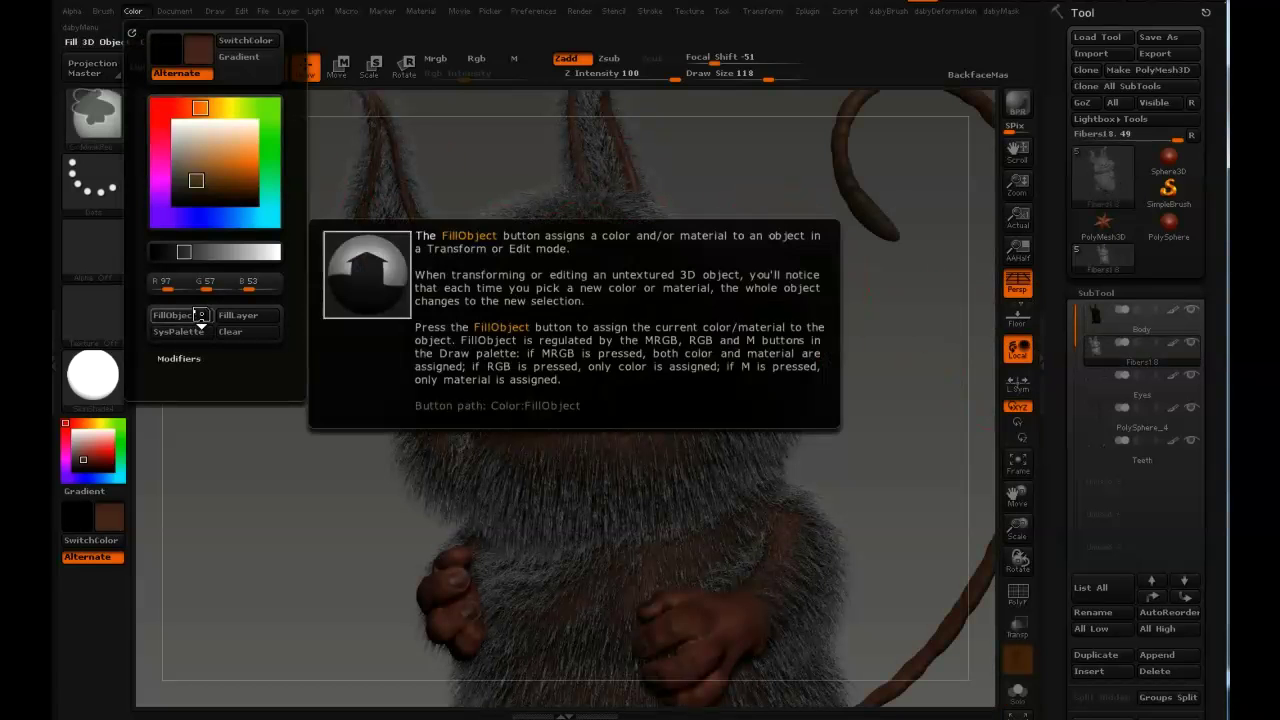
{"action": "left_click", "coordinate": [198, 314], "text": "ctrl+alt"}
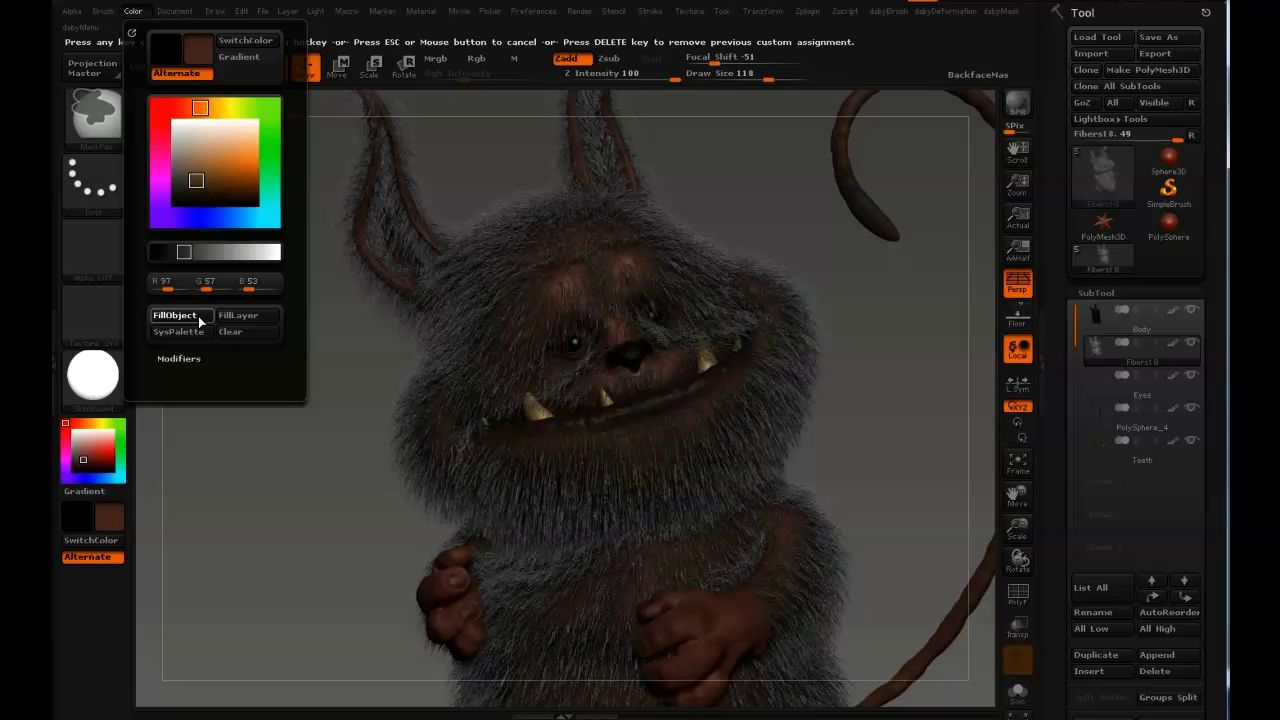
{"action": "key", "text": "ctrl+f"}
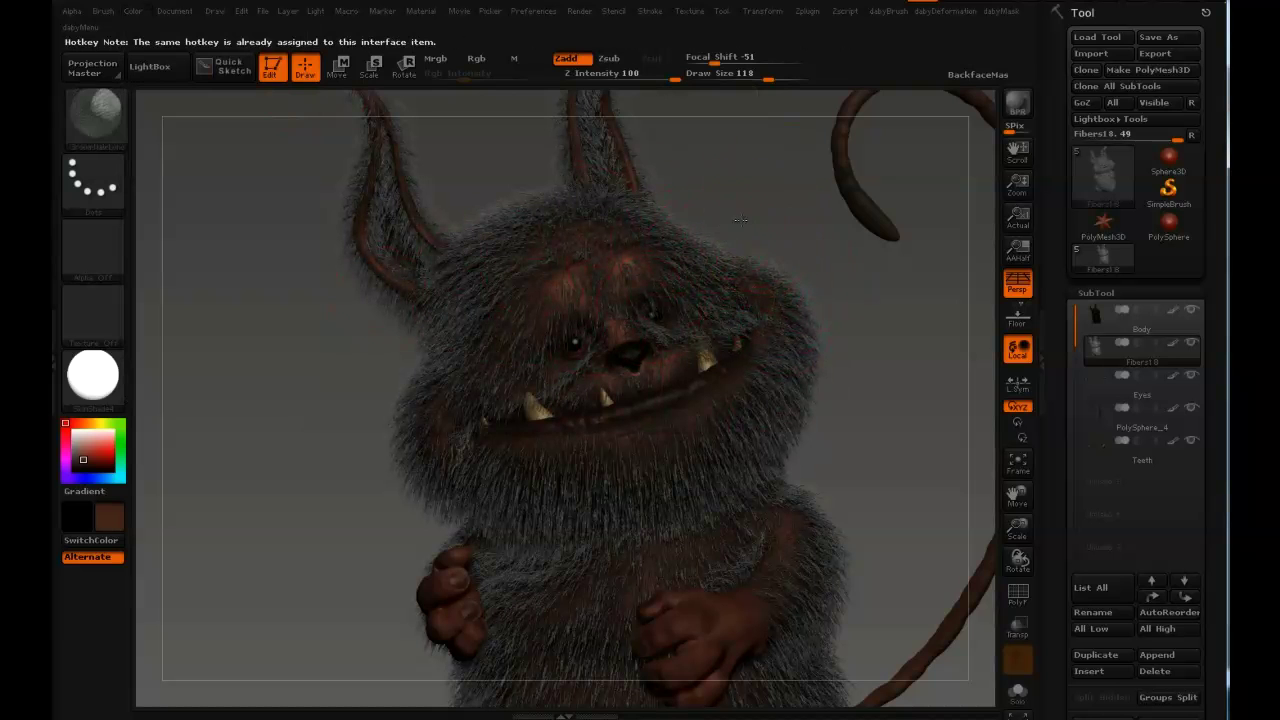
Enable Rgb for the masking brush at RGB intensity 100 and fill the Fibers18 fur with the sampled reddish brown
{"action": "mouse_move", "coordinate": [741, 219]}
{"action": "left_mouse_down"}
{"action": "mouse_move", "coordinate": [729, 222]}
{"action": "mouse_move", "coordinate": [770, 187]}
{"action": "left_mouse_up"}
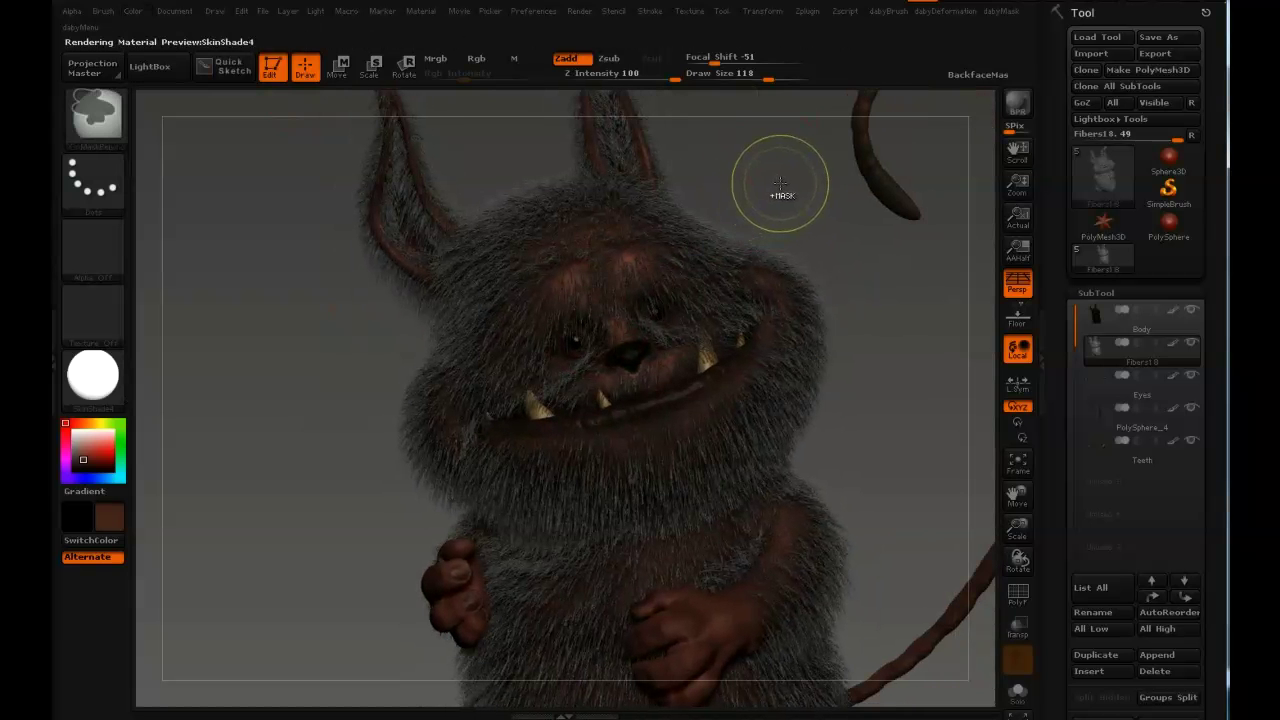
{"action": "mouse_move", "coordinate": [486, 58]}
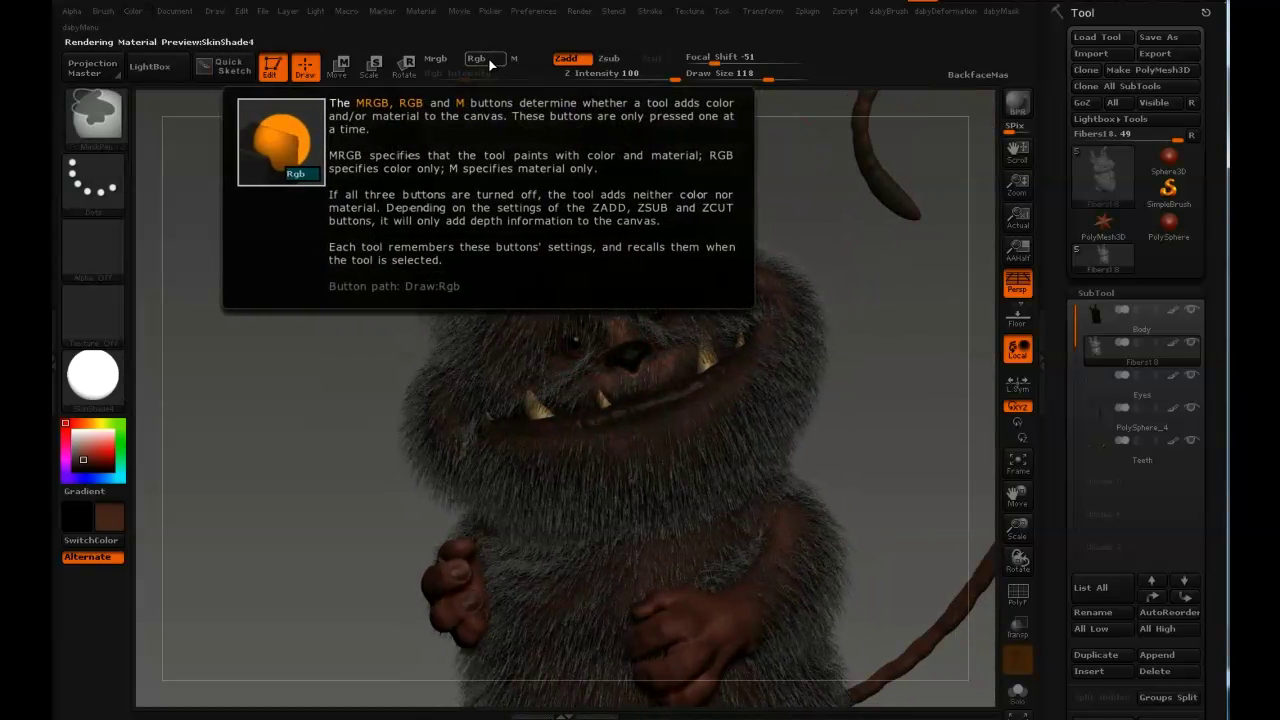
{"action": "left_click", "coordinate": [491, 60]}
{"action": "mouse_move", "coordinate": [462, 78]}
{"action": "left_click_drag", "start_coordinate": [462, 79], "coordinate": [548, 82]}
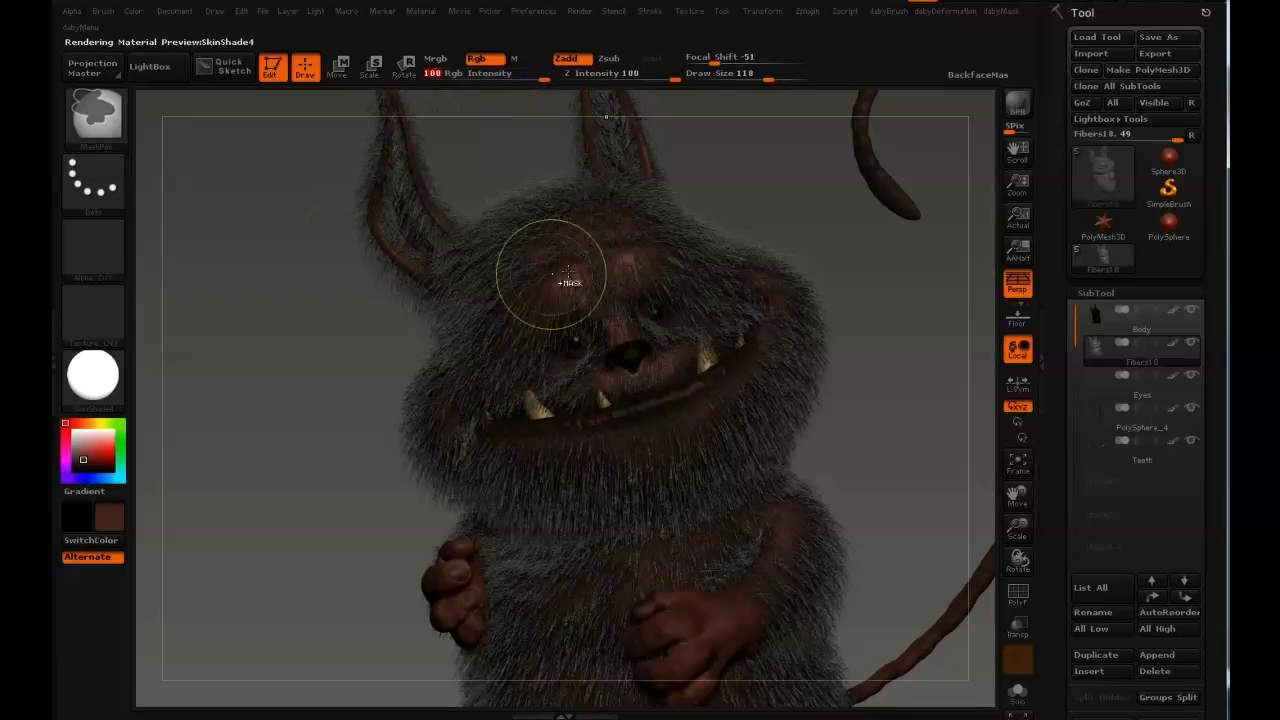
{"action": "left_click_drag", "start_coordinate": [786, 221], "coordinate": [811, 206], "text": "ctrl"}
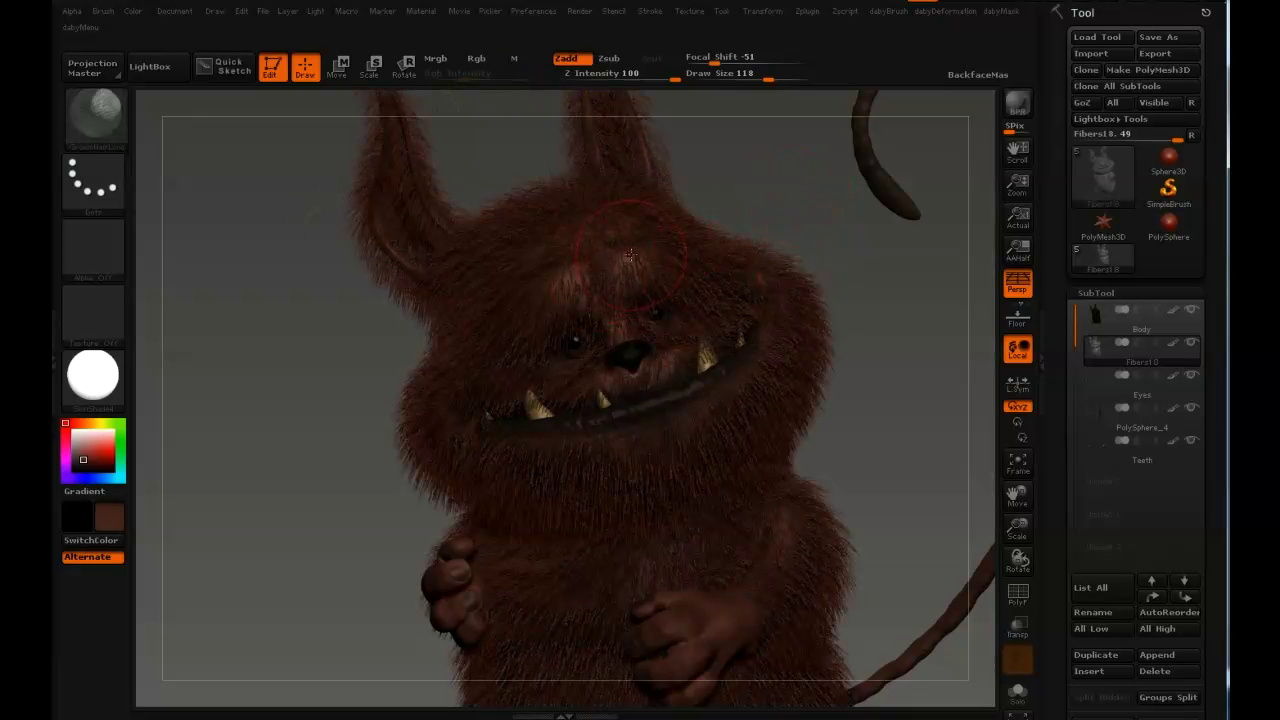
Sample a brown from the creature's forehead and blend it over the whole fur with a fill at RGB intensity 33
{"action": "left_click_drag", "start_coordinate": [788, 219], "coordinate": [624, 258]}
{"action": "key", "text": "c"}
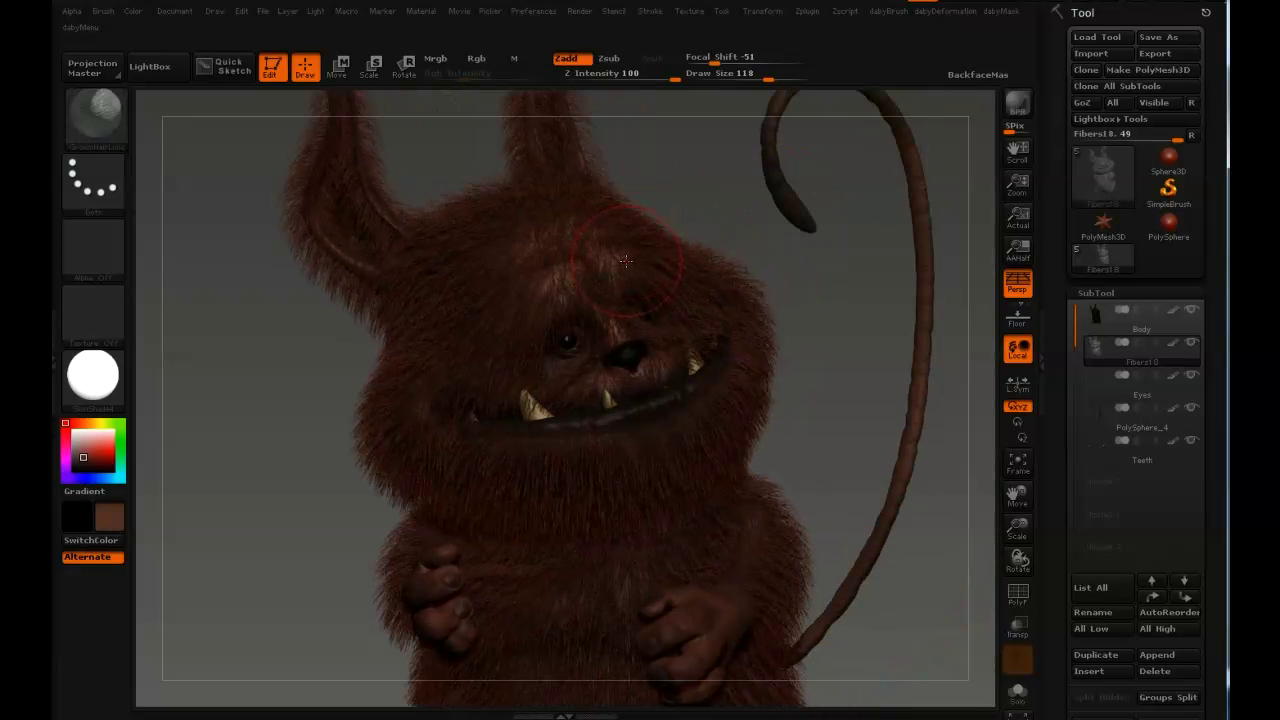
{"action": "left_click_drag", "start_coordinate": [503, 75], "coordinate": [525, 74], "text": "ctrl"}
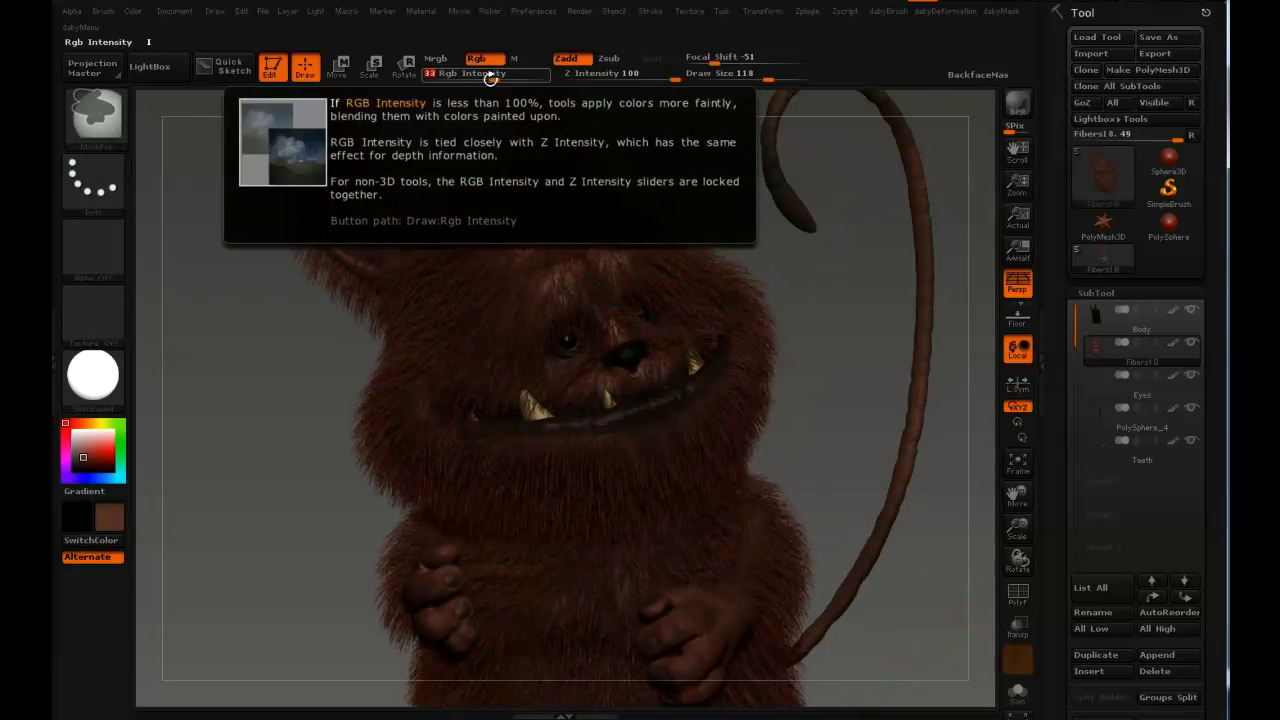
{"action": "left_click", "coordinate": [493, 78]}
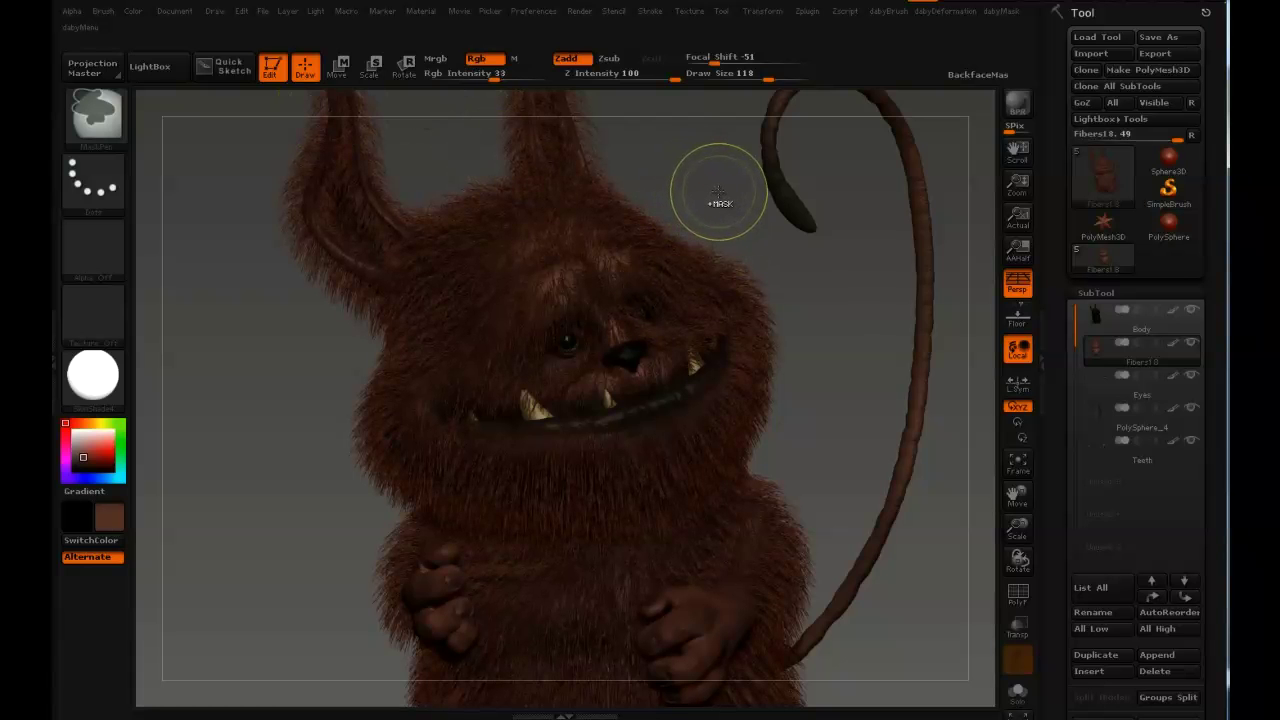
{"action": "left_click_drag", "start_coordinate": [720, 187], "coordinate": [718, 213]}
{"action": "key", "text": "f"}
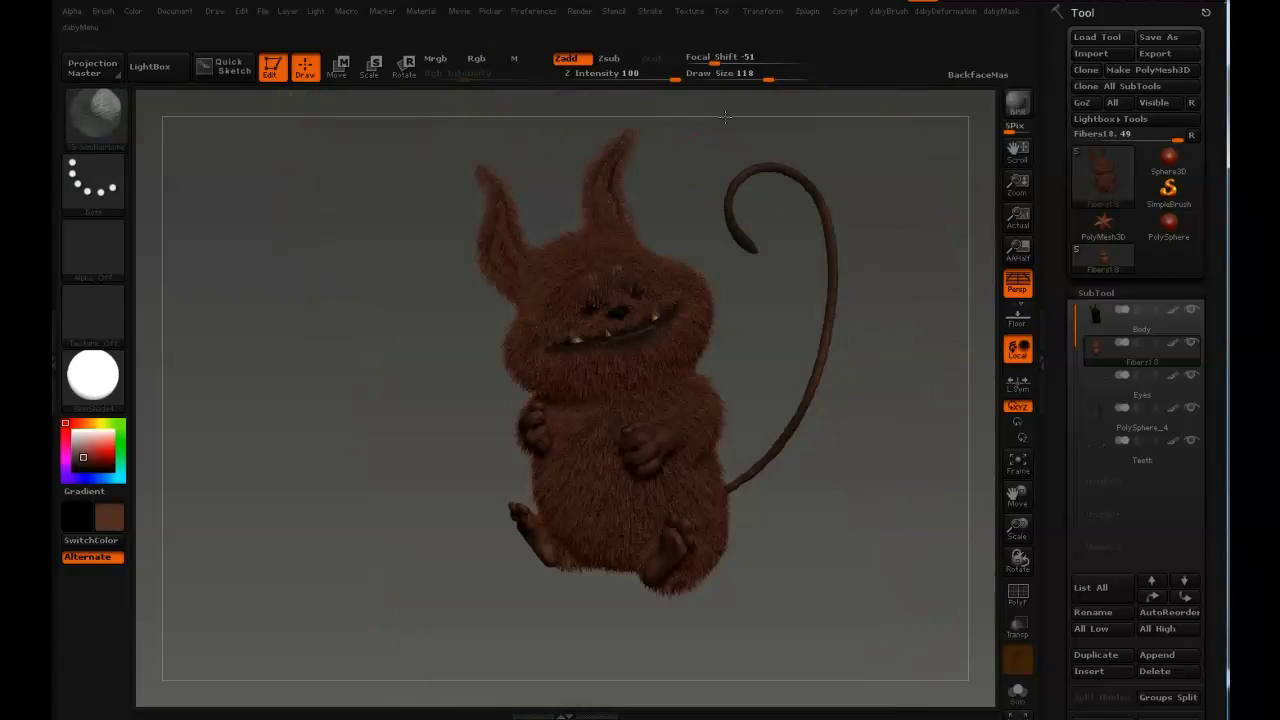
Render a closer view of the recoloured creature with BPR to check the fur and its shadows
{"action": "left_click_drag", "start_coordinate": [683, 250], "coordinate": [668, 262], "text": "alt"}
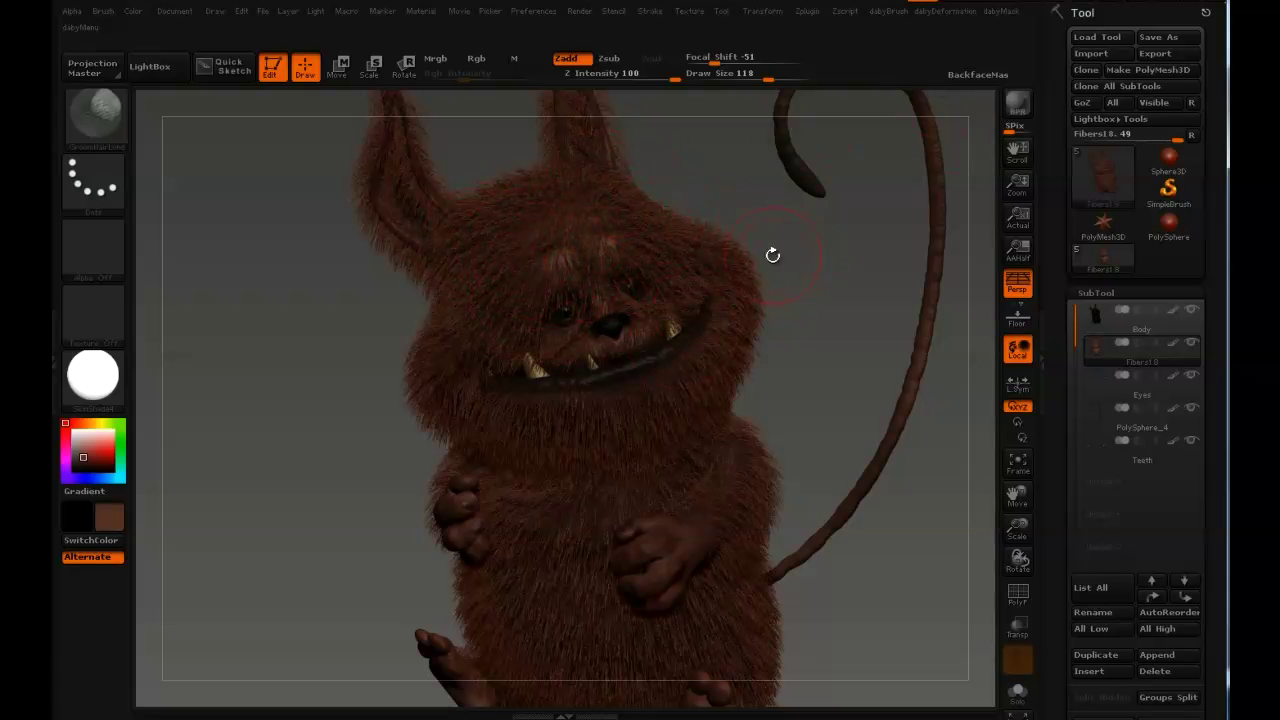
{"action": "key", "text": "shift"}
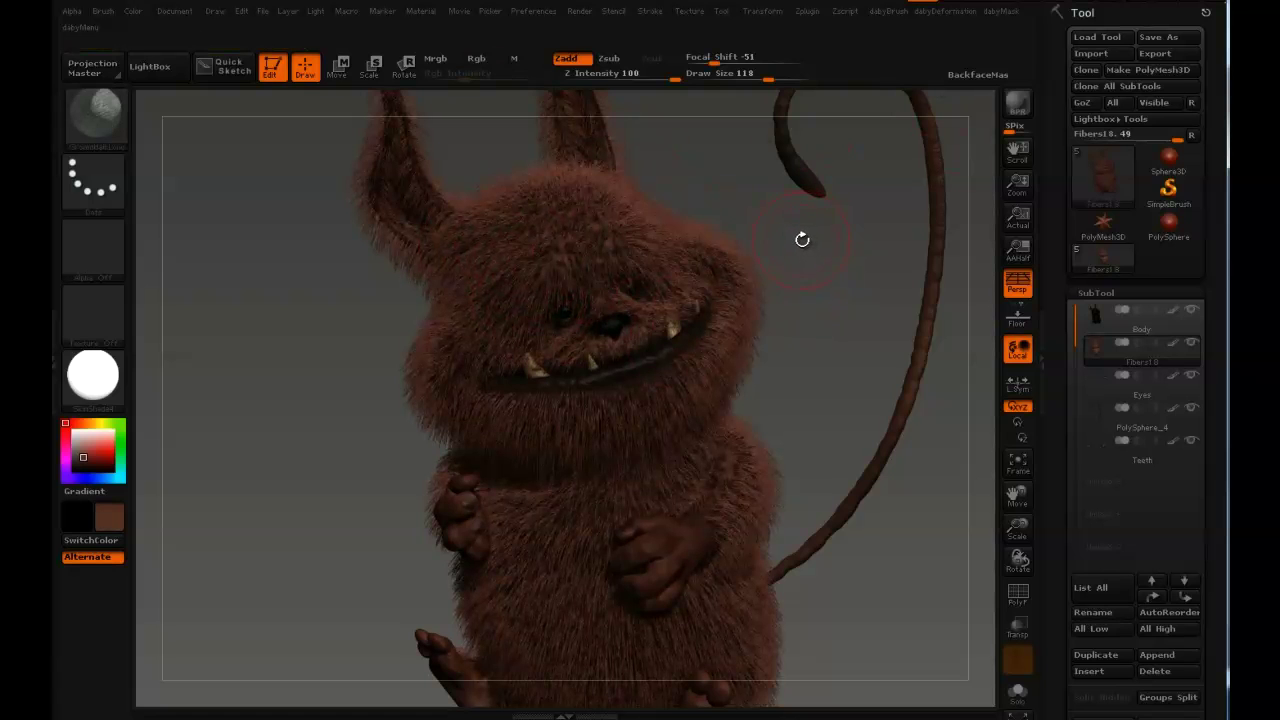
{"action": "left_click_drag", "start_coordinate": [800, 275], "coordinate": [790, 257]}
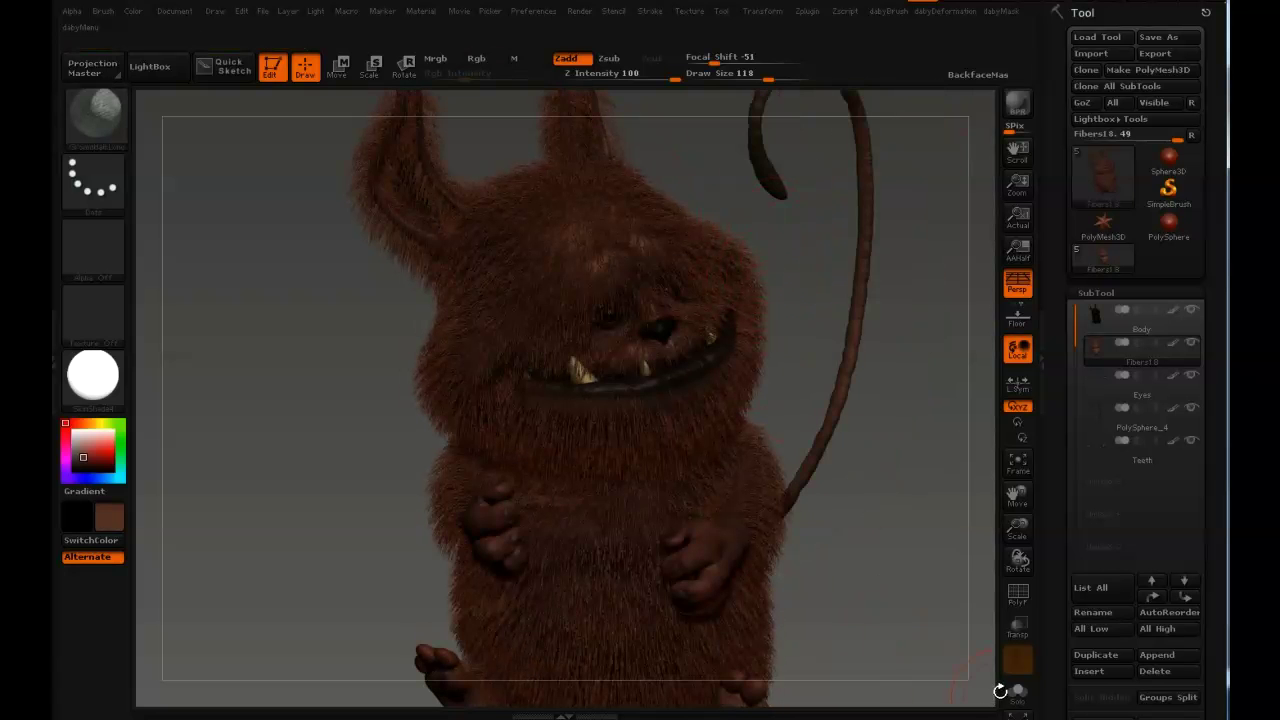
Display the fur's polygroups with PolyFrame, isolate the green head group, and bring all the fur back into view
{"action": "left_click", "coordinate": [1022, 600]}
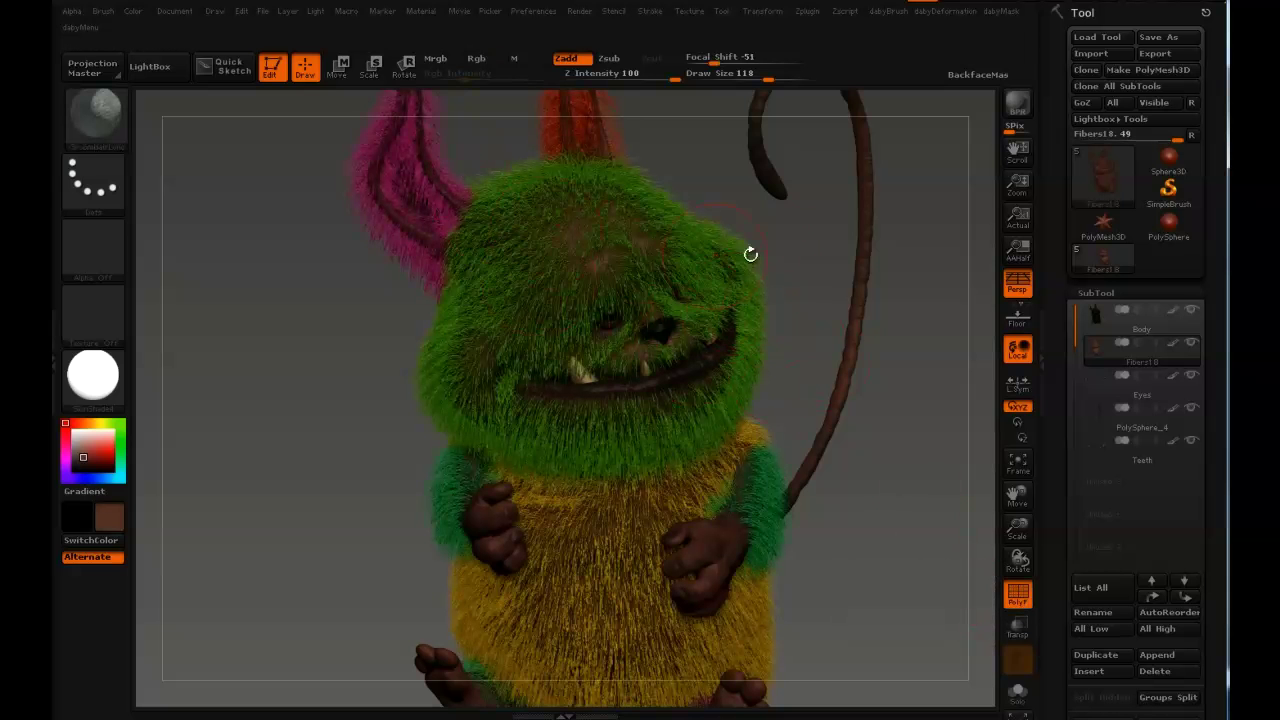
{"action": "mouse_move", "coordinate": [751, 254]}
{"action": "left_mouse_down"}
{"action": "mouse_move", "coordinate": [716, 197]}
{"action": "mouse_move", "coordinate": [728, 130]}
{"action": "mouse_move", "coordinate": [732, 223]}
{"action": "mouse_move", "coordinate": [725, 185]}
{"action": "mouse_move", "coordinate": [610, 152]}
{"action": "left_mouse_up"}
{"action": "mouse_move", "coordinate": [734, 337]}
{"action": "left_mouse_down"}
{"action": "mouse_move", "coordinate": [725, 310]}
{"action": "mouse_move", "coordinate": [581, 213]}
{"action": "left_mouse_up"}
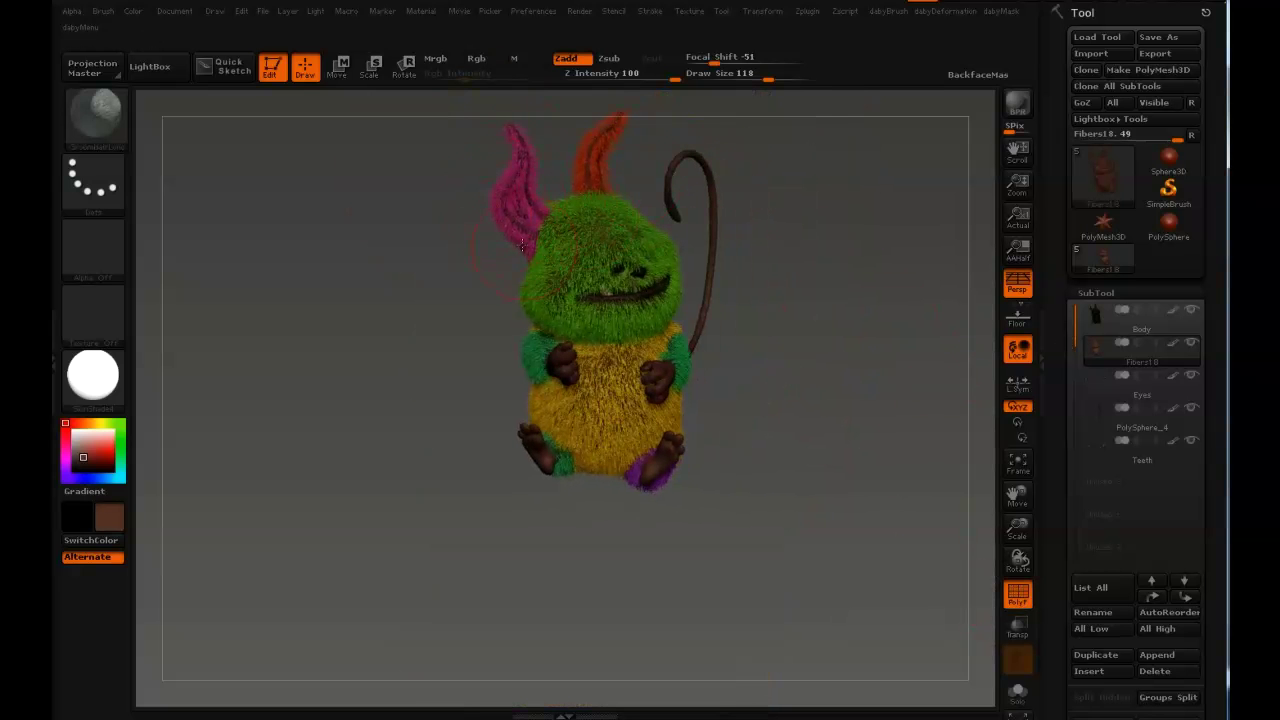
{"action": "mouse_move", "coordinate": [499, 222]}
{"action": "left_mouse_down"}
{"action": "mouse_move", "coordinate": [480, 212]}
{"action": "mouse_move", "coordinate": [537, 195]}
{"action": "mouse_move", "coordinate": [516, 222]}
{"action": "left_mouse_up"}
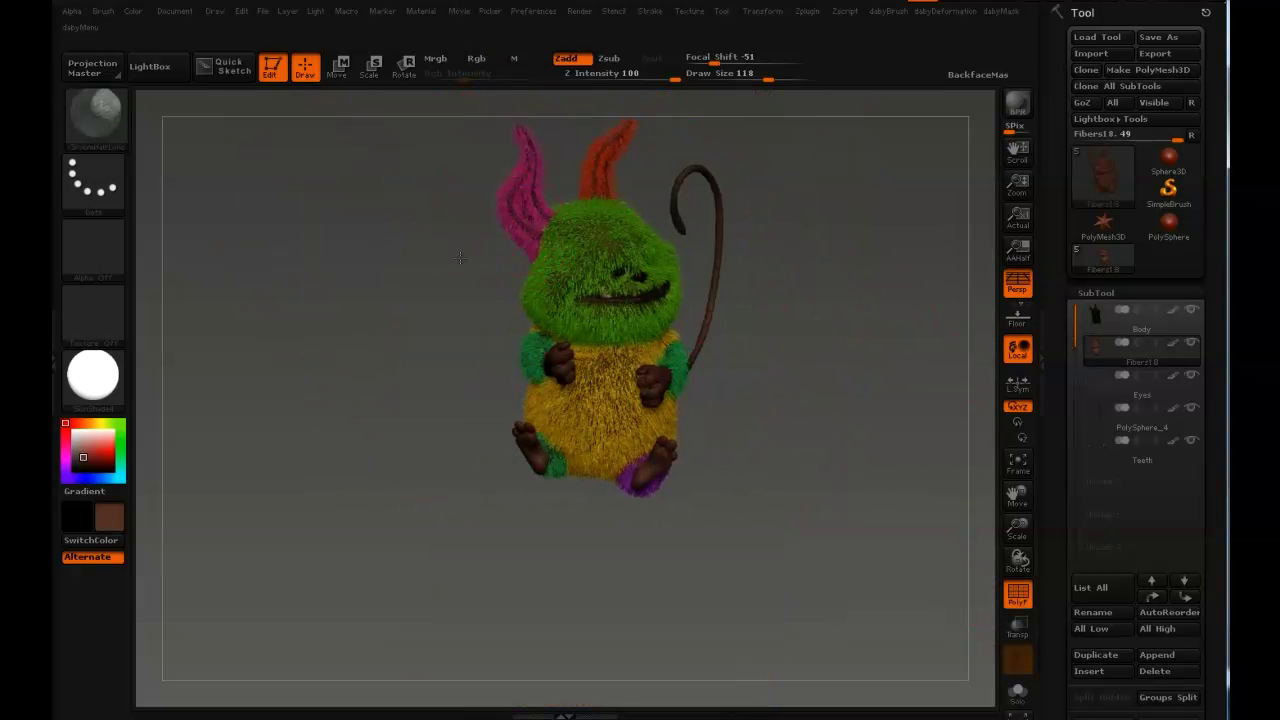
{"action": "left_click_drag", "start_coordinate": [459, 258], "coordinate": [428, 388], "text": "alt"}
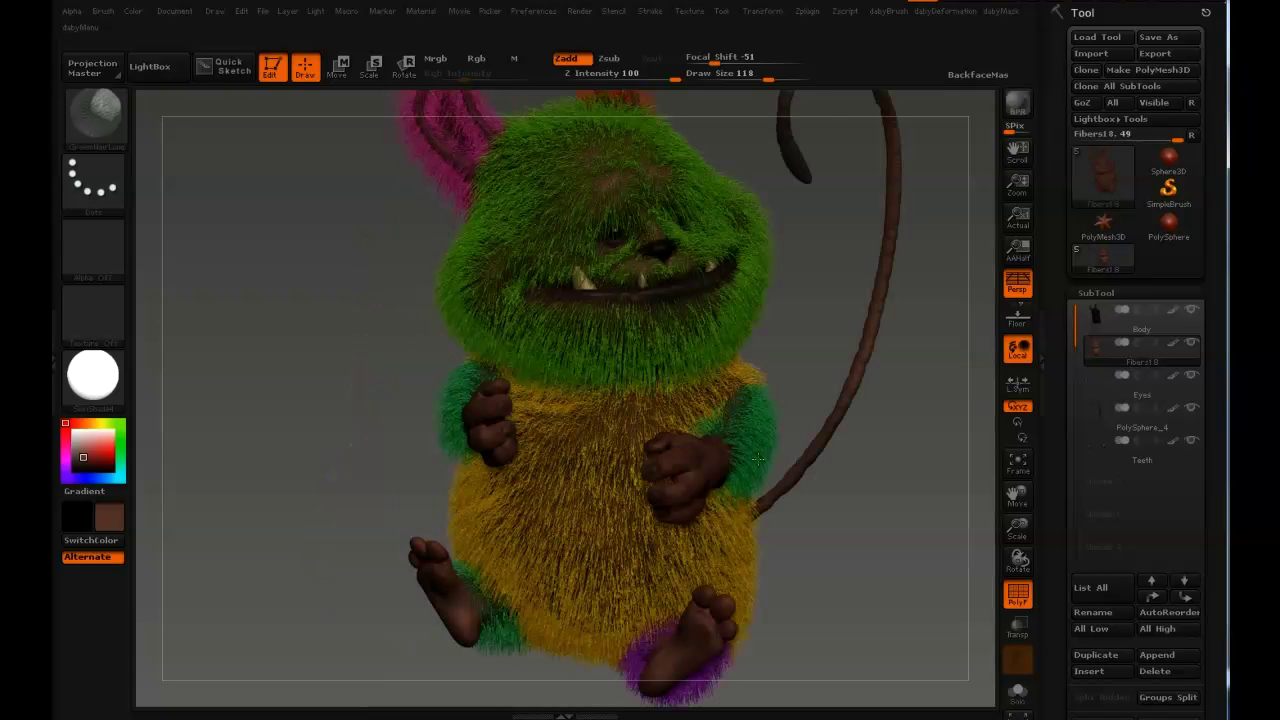
{"action": "left_click_drag", "start_coordinate": [758, 459], "coordinate": [735, 432]}
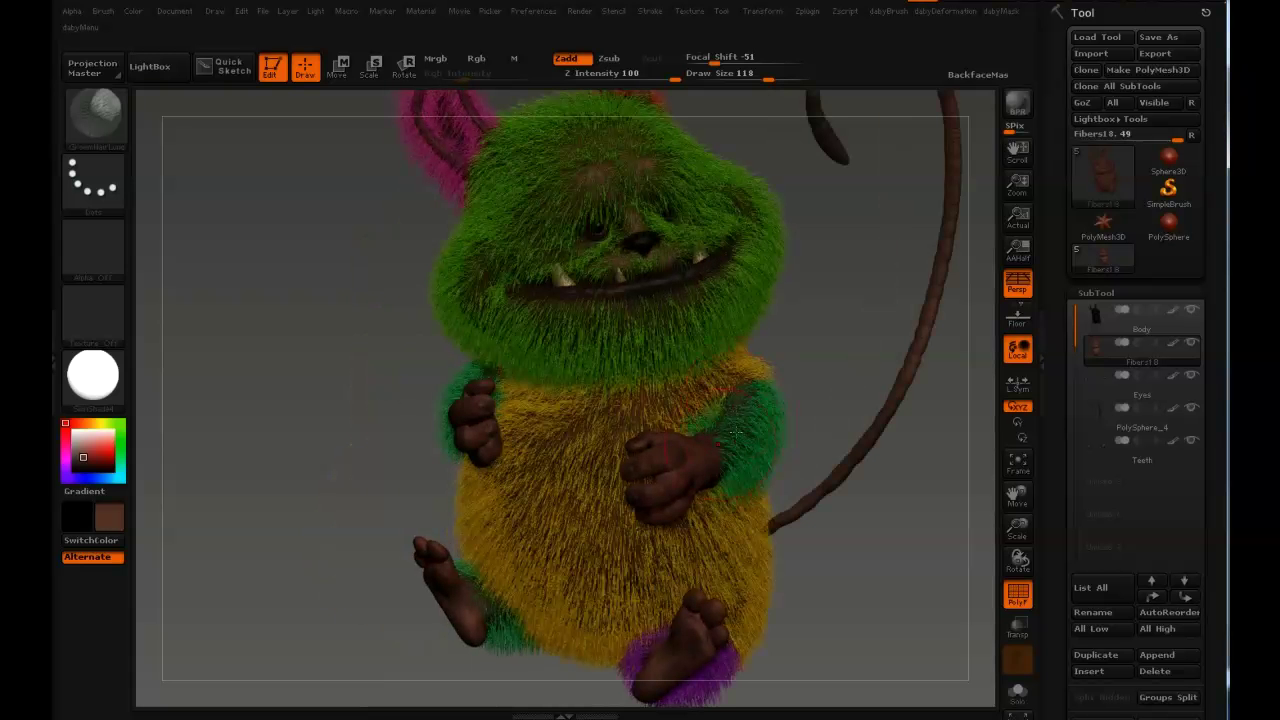
{"action": "mouse_move", "coordinate": [612, 320]}
{"action": "left_mouse_down"}
{"action": "mouse_move", "coordinate": [690, 213]}
{"action": "mouse_move", "coordinate": [496, 355]}
{"action": "mouse_move", "coordinate": [533, 340]}
{"action": "left_mouse_up"}
{"action": "left_click", "coordinate": [622, 209], "text": "ctrl+shift"}
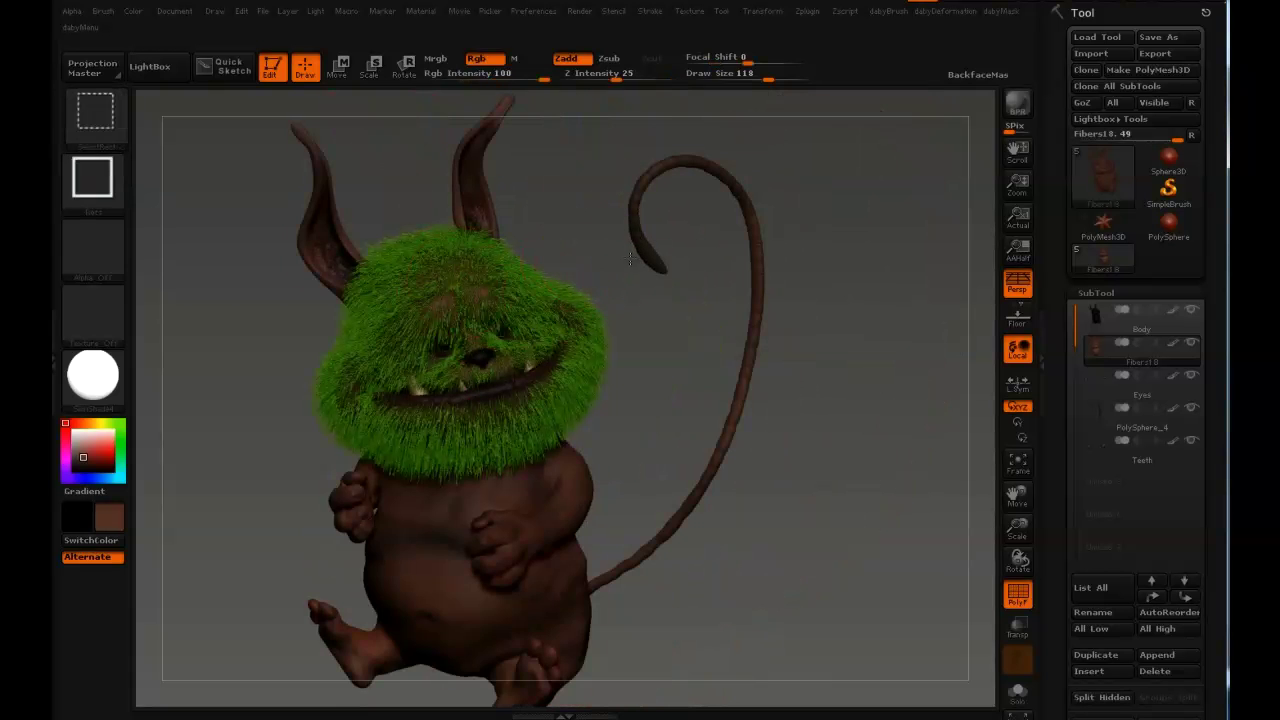
{"action": "left_click", "coordinate": [590, 236], "text": "ctrl+shift"}
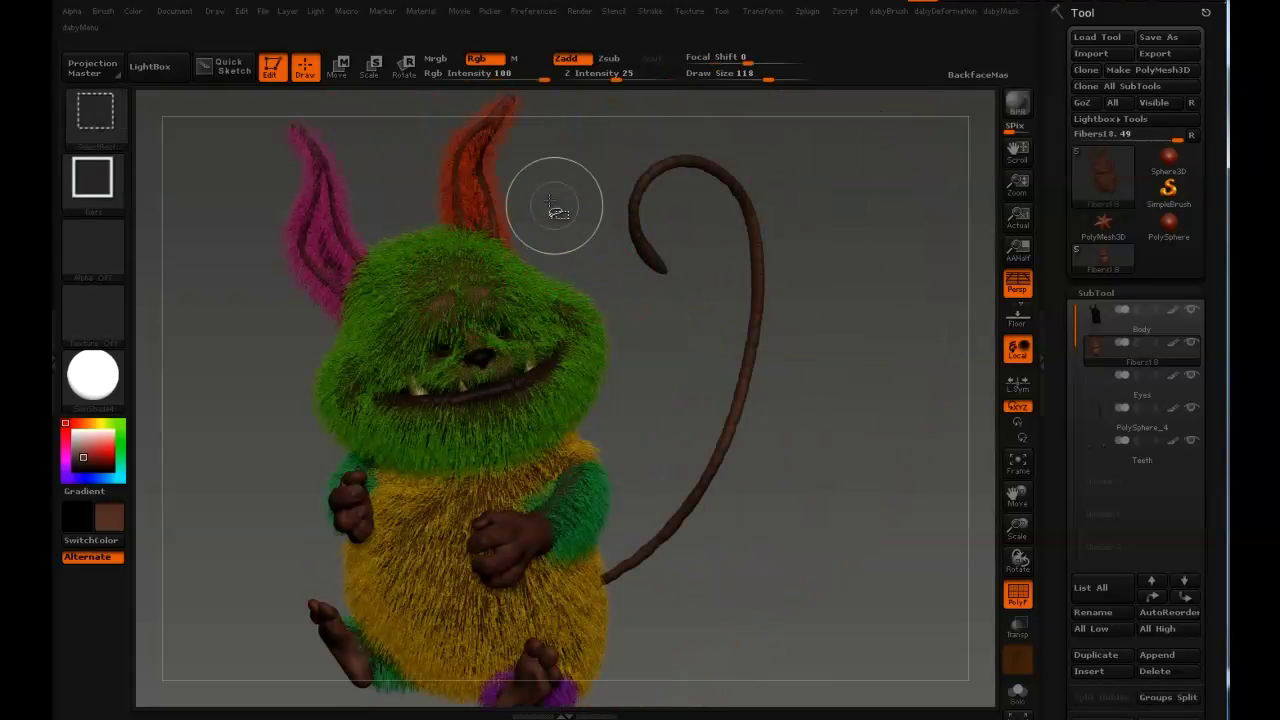
Mask all the fur except the orange-red ear's polygroup, and turn off the PolyFrame display
{"action": "left_click_drag", "start_coordinate": [478, 203], "coordinate": [479, 204], "text": "ctrl+shift"}
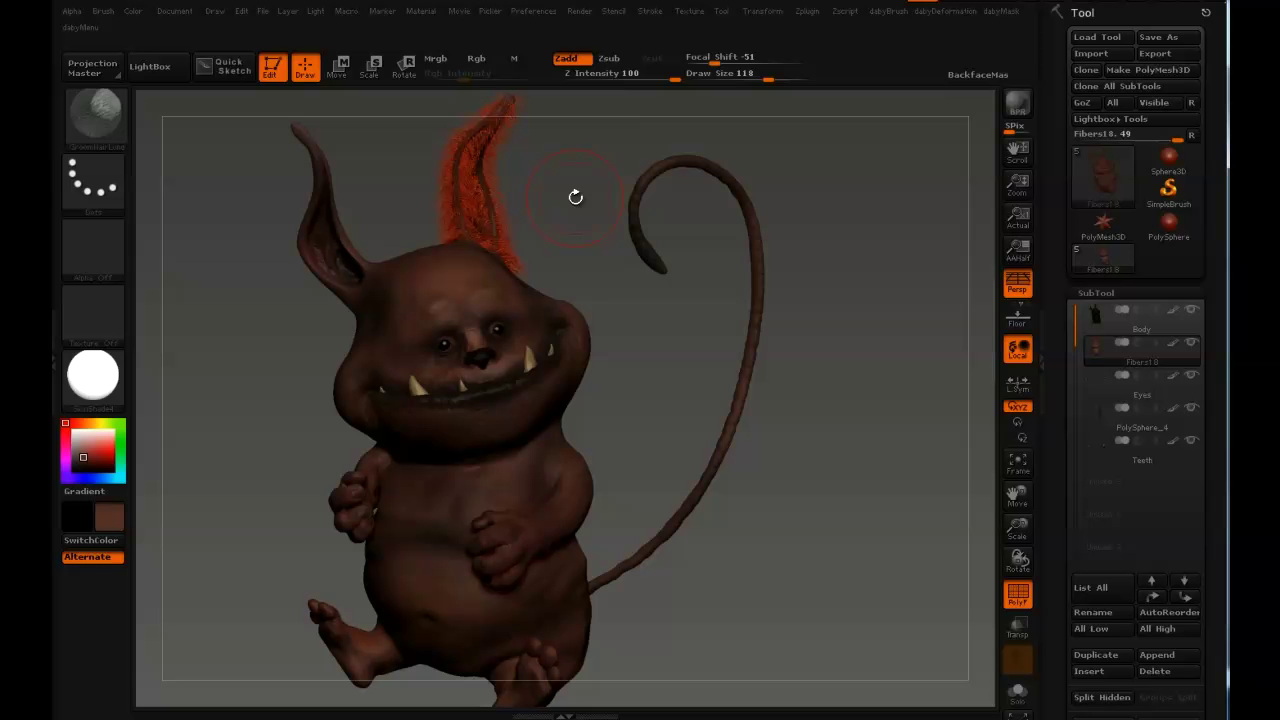
{"action": "left_click", "coordinate": [579, 193], "text": "ctrl"}
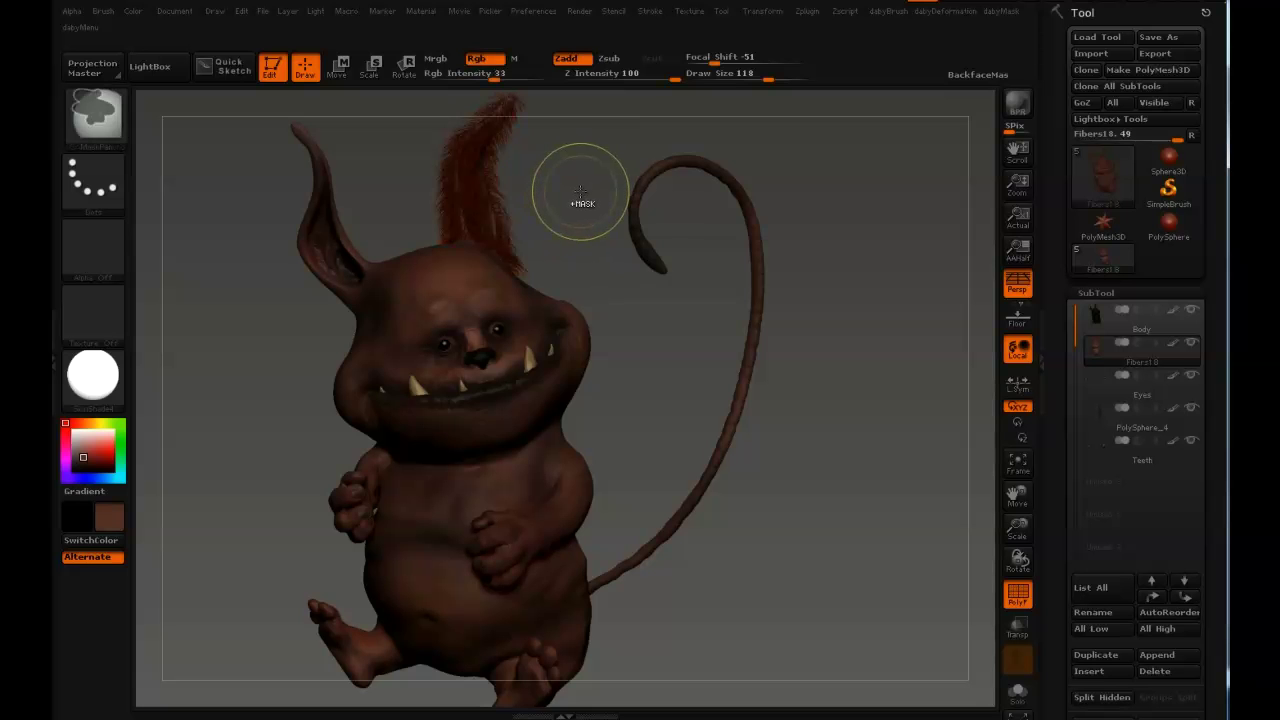
{"action": "left_click", "coordinate": [572, 187], "text": "ctrl"}
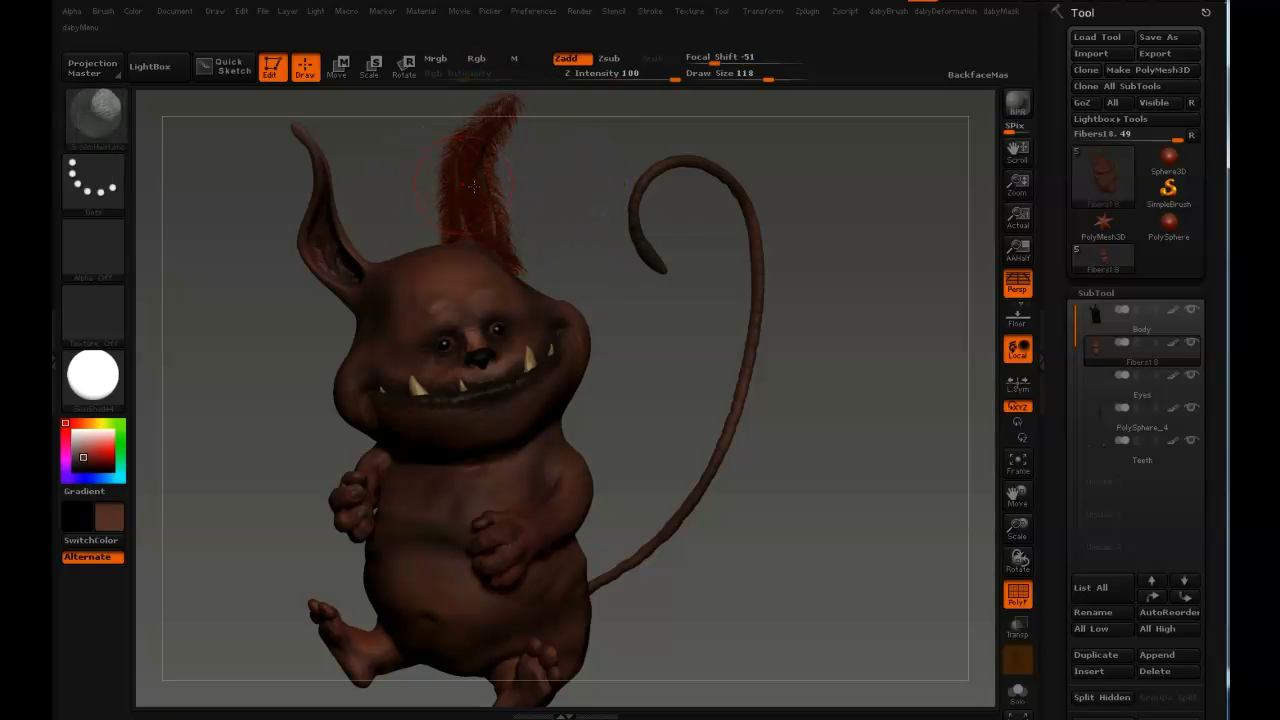
{"action": "key", "text": "ctrl+shift"}
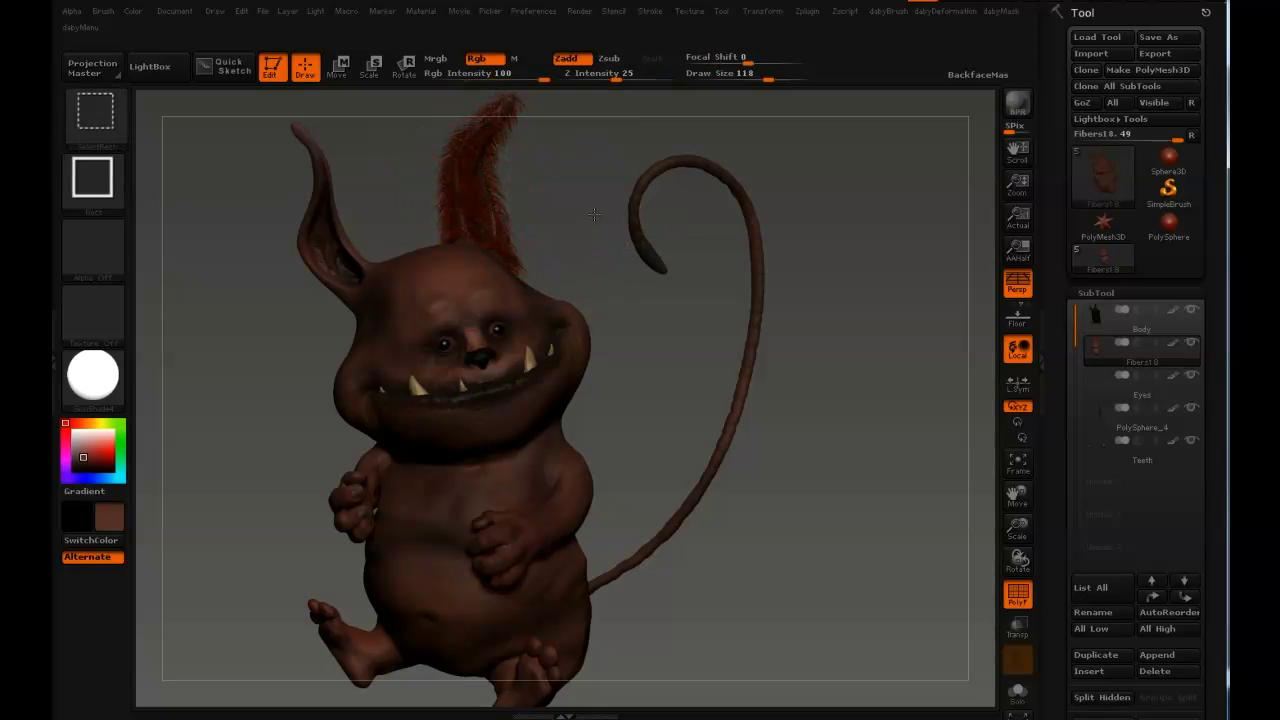
{"action": "left_click", "coordinate": [593, 213], "text": "ctrl+shift"}
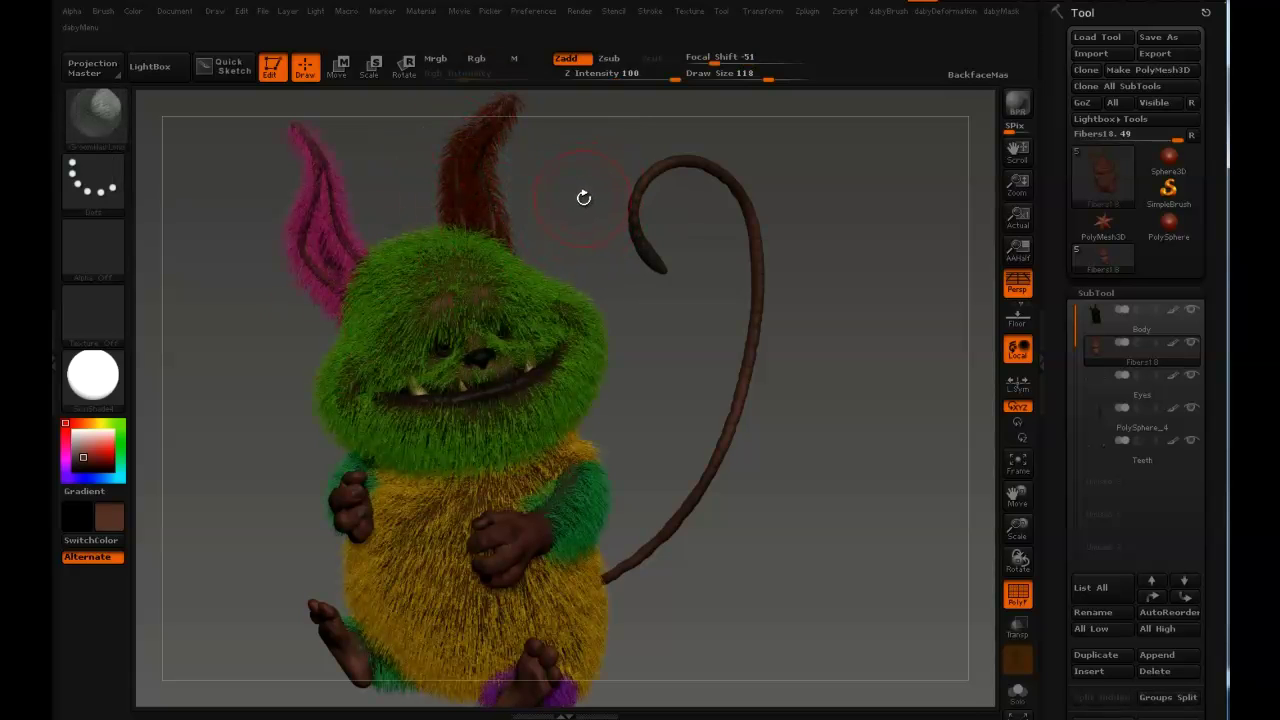
{"action": "left_click", "coordinate": [584, 202], "text": "ctrl"}
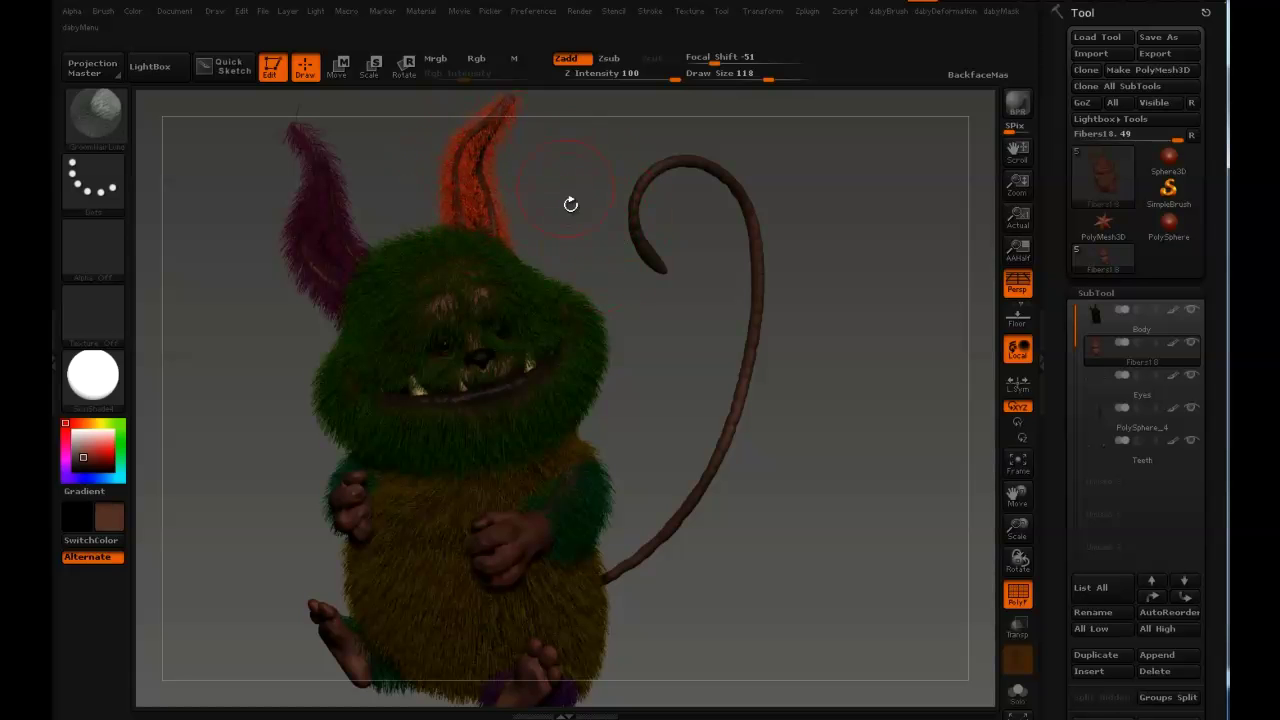
{"action": "left_click", "coordinate": [1017, 595]}
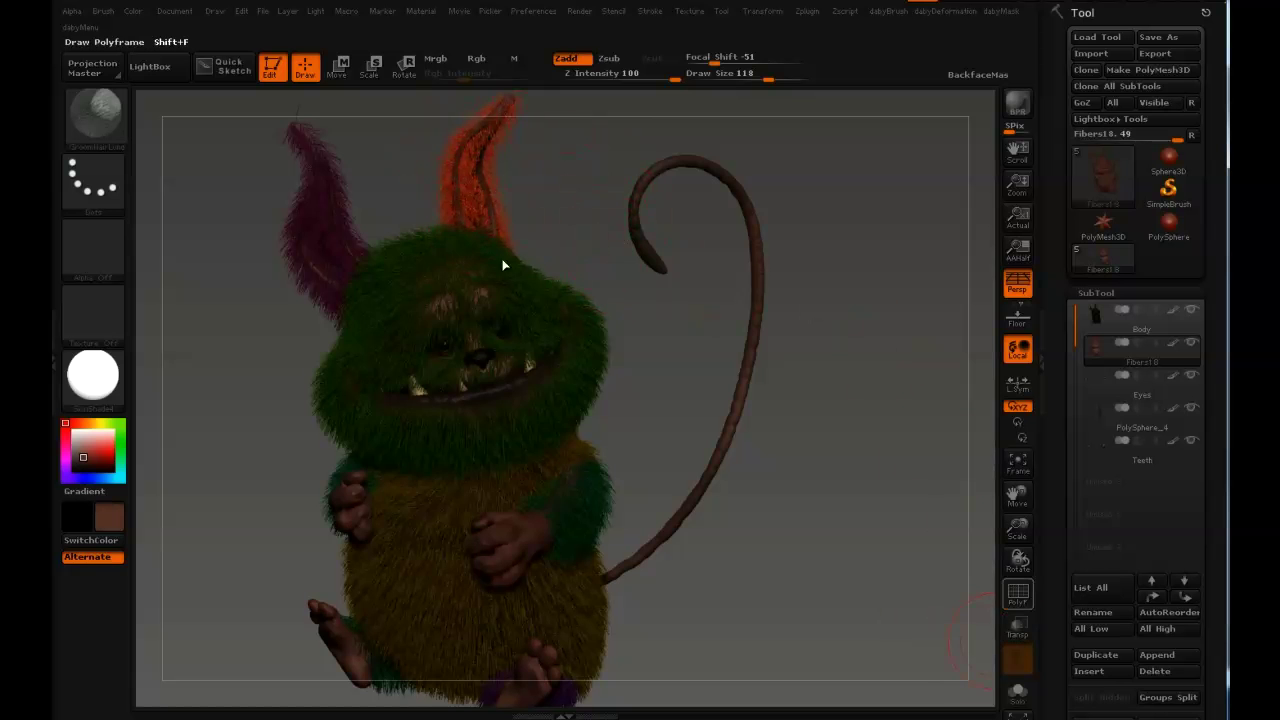
Comb the unmasked ear's fur upward along its back with GroomBrush1 at draw size 235
{"action": "left_click_drag", "start_coordinate": [430, 226], "coordinate": [415, 225]}
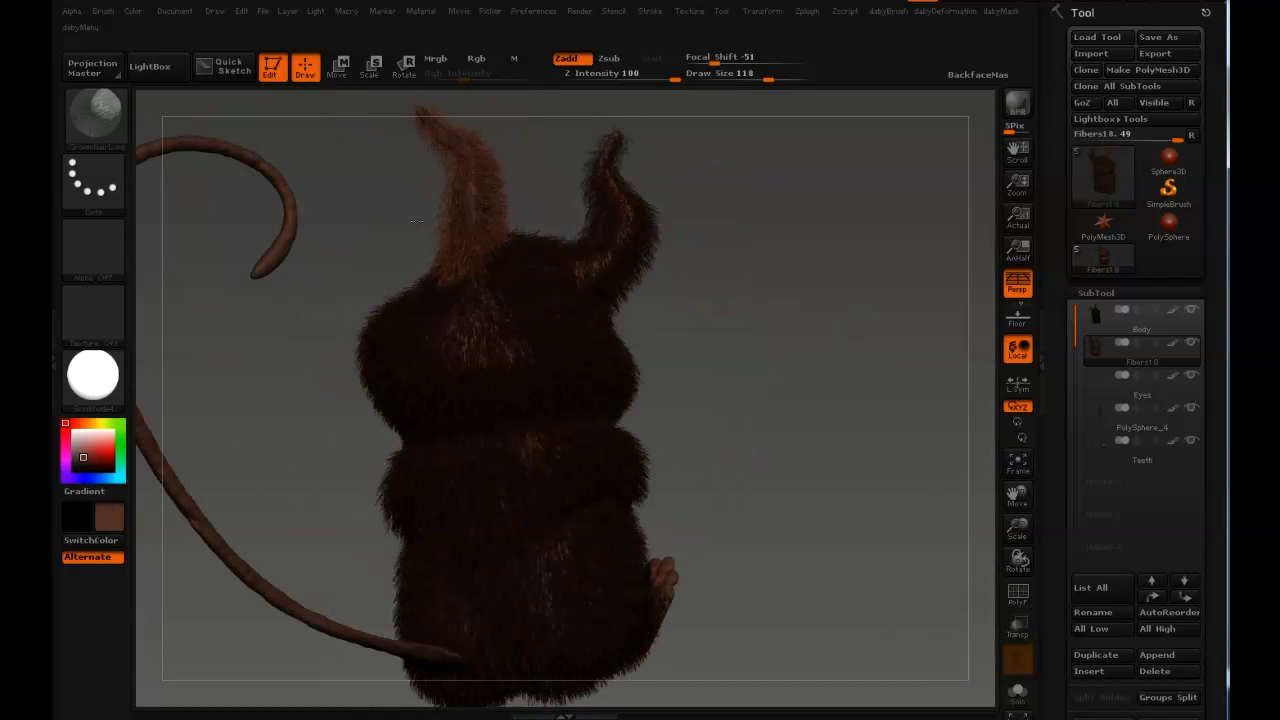
{"action": "key", "text": "b"}
{"action": "key", "text": "g"}
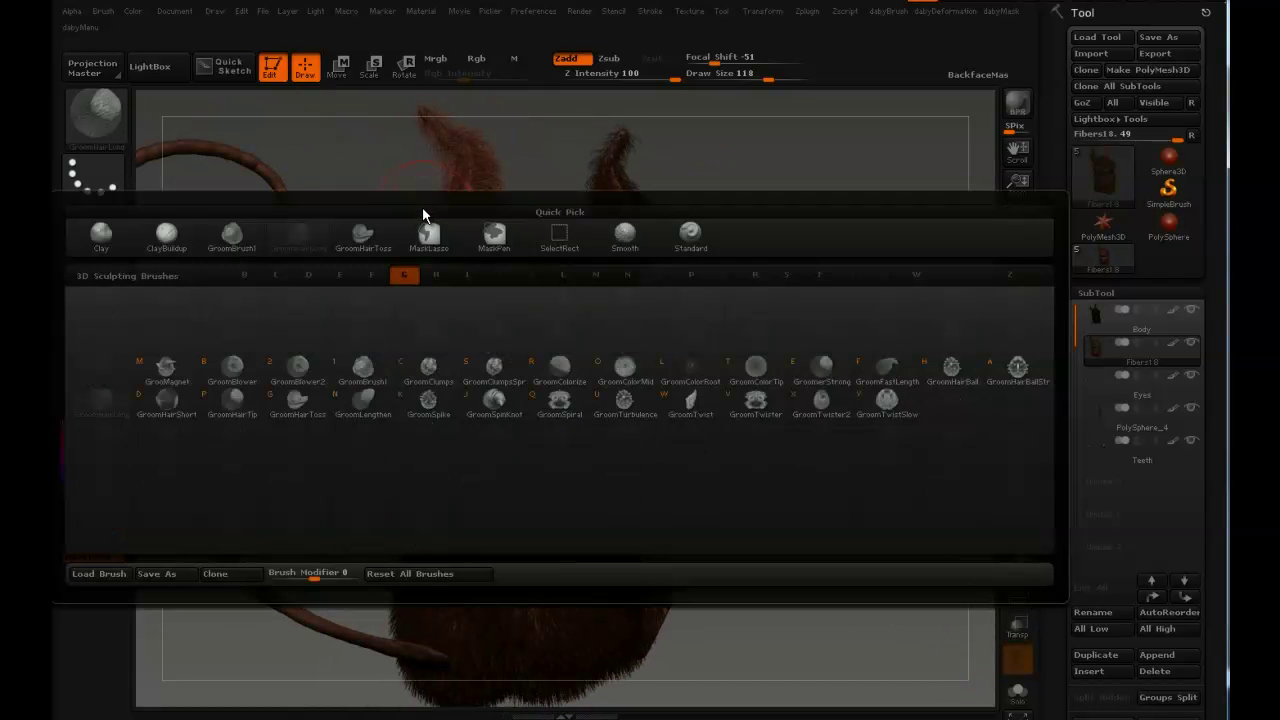
{"action": "key", "text": "1"}
{"action": "key", "text": "s"}
{"action": "left_click", "coordinate": [520, 213]}
{"action": "mouse_move", "coordinate": [462, 283]}
{"action": "left_mouse_down"}
{"action": "mouse_move", "coordinate": [470, 222]}
{"action": "mouse_move", "coordinate": [443, 153]}
{"action": "left_mouse_up"}
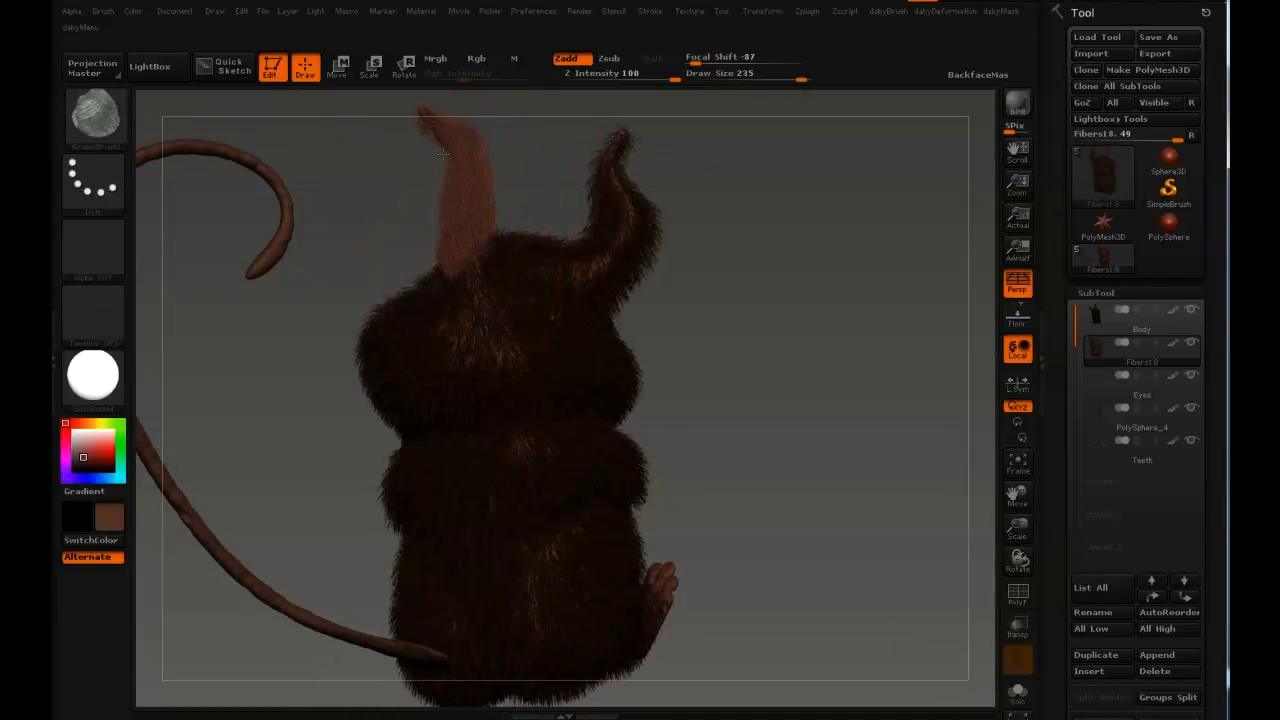
{"action": "left_click_drag", "start_coordinate": [383, 187], "coordinate": [494, 252]}
{"action": "left_click_drag", "start_coordinate": [562, 178], "coordinate": [518, 403], "text": "alt"}
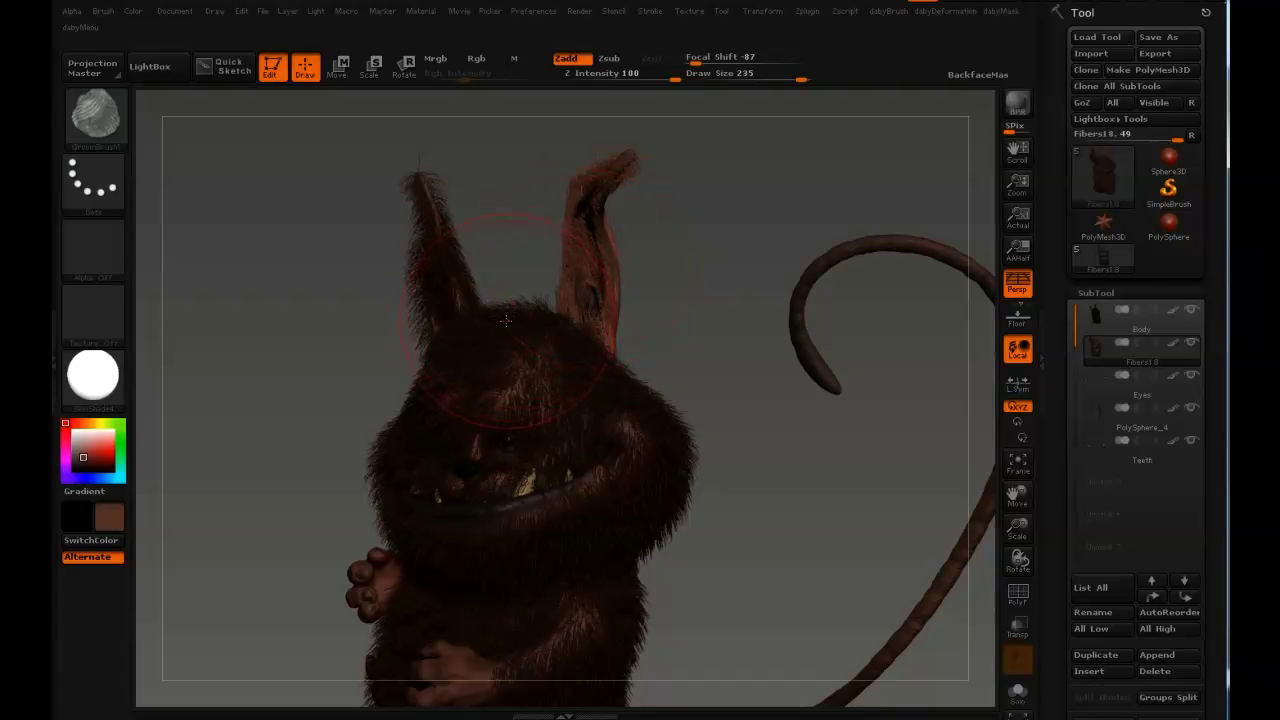
Assign the Ctrl+H hotkey to ViewMask and use it to hide the mask shading on the fur
{"action": "left_click_drag", "start_coordinate": [1062, 400], "coordinate": [1048, 154]}
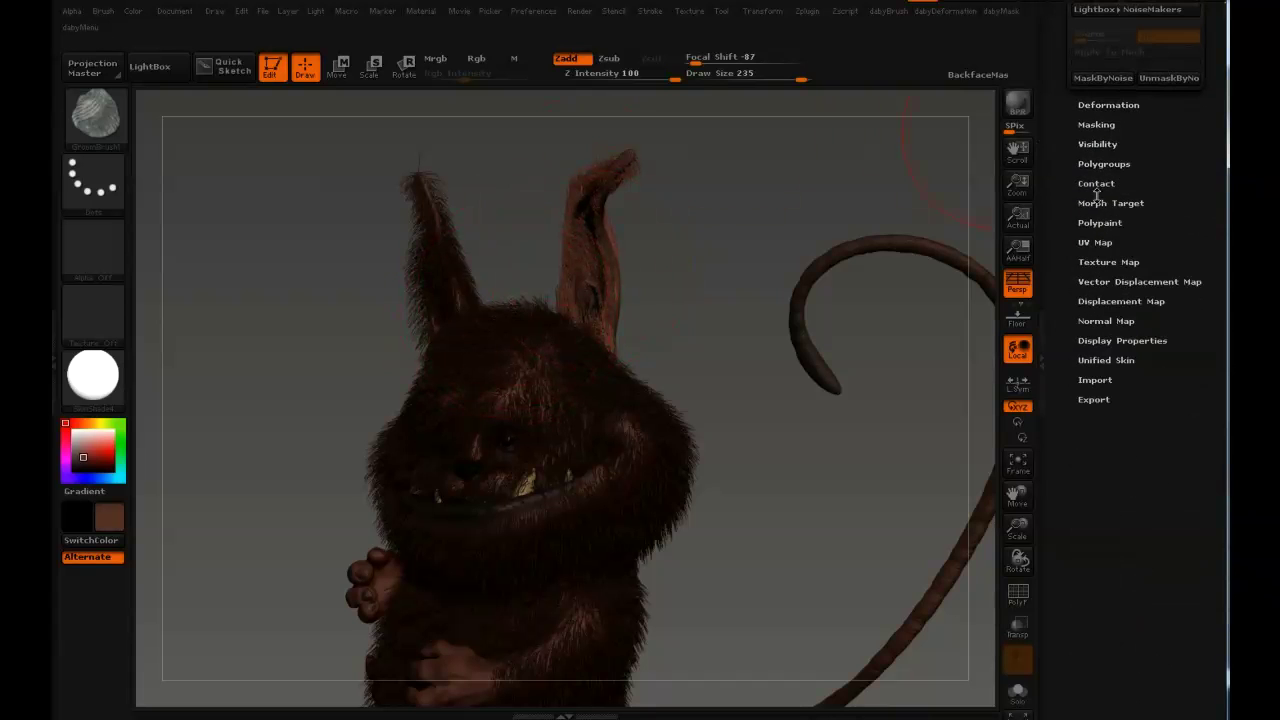
{"action": "left_click", "coordinate": [1100, 124]}
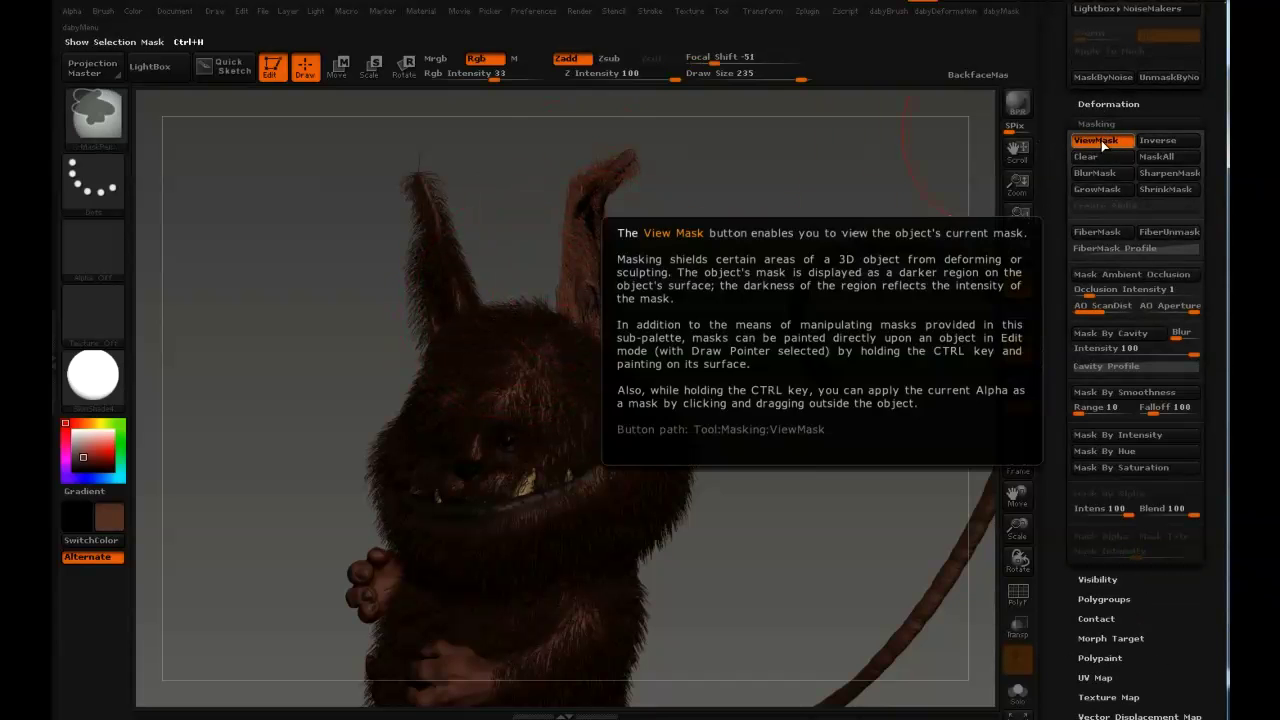
{"action": "left_click", "coordinate": [1101, 143], "text": "ctrl+alt"}
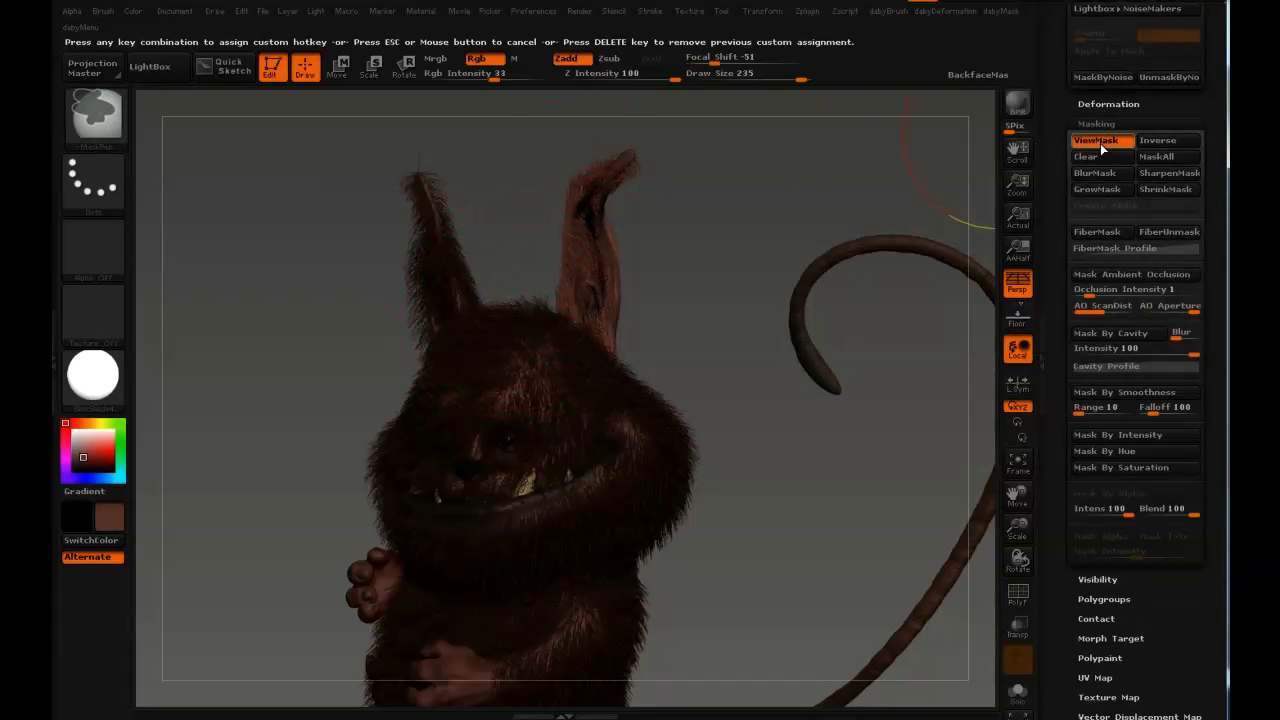
{"action": "key", "text": "ctrl+h"}
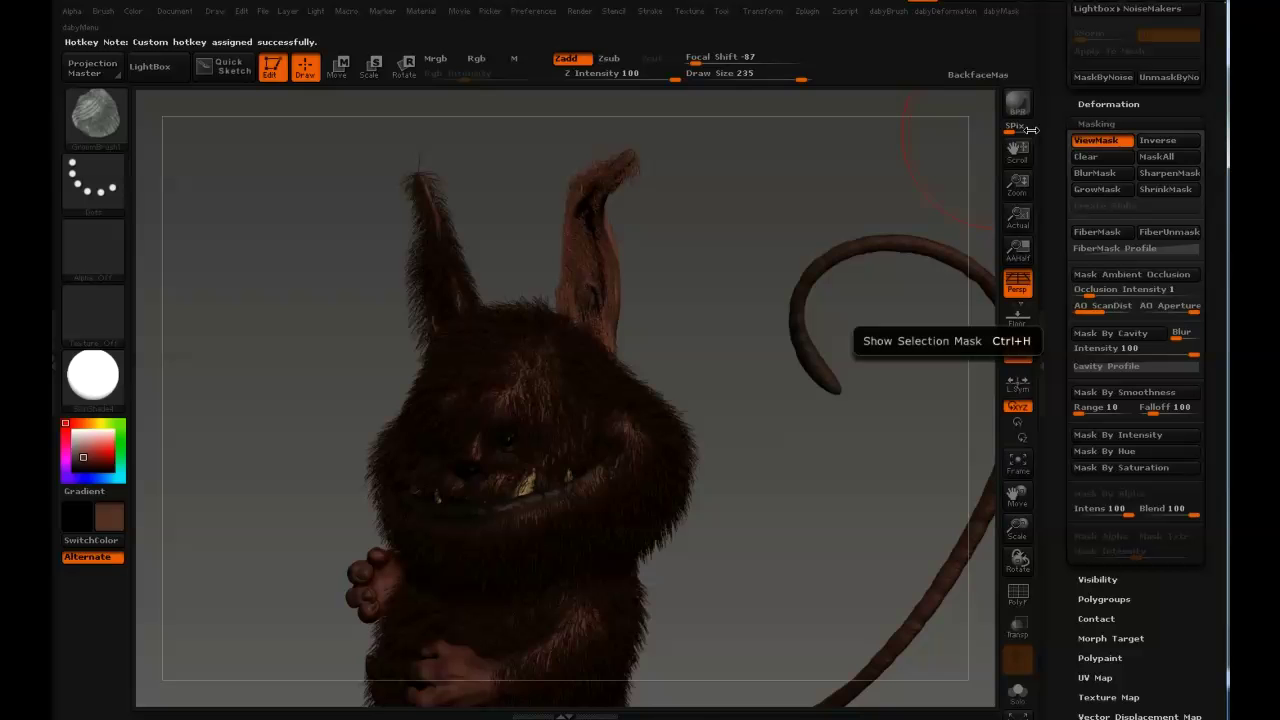
{"action": "key", "text": "ctrl+h"}
Set the draw size to 256 and comb the unmasked ear's fur from its base toward the tip
{"action": "mouse_move", "coordinate": [671, 274]}
{"action": "left_mouse_down"}
{"action": "mouse_move", "coordinate": [706, 250]}
{"action": "mouse_move", "coordinate": [742, 248]}
{"action": "left_mouse_up"}
{"action": "key", "text": "s"}
{"action": "left_click", "coordinate": [520, 313]}
{"action": "mouse_move", "coordinate": [543, 245]}
{"action": "left_mouse_down"}
{"action": "mouse_move", "coordinate": [521, 333]}
{"action": "mouse_move", "coordinate": [532, 240]}
{"action": "mouse_move", "coordinate": [580, 155]}
{"action": "left_mouse_up"}
{"action": "left_click_drag", "start_coordinate": [537, 357], "coordinate": [578, 140]}
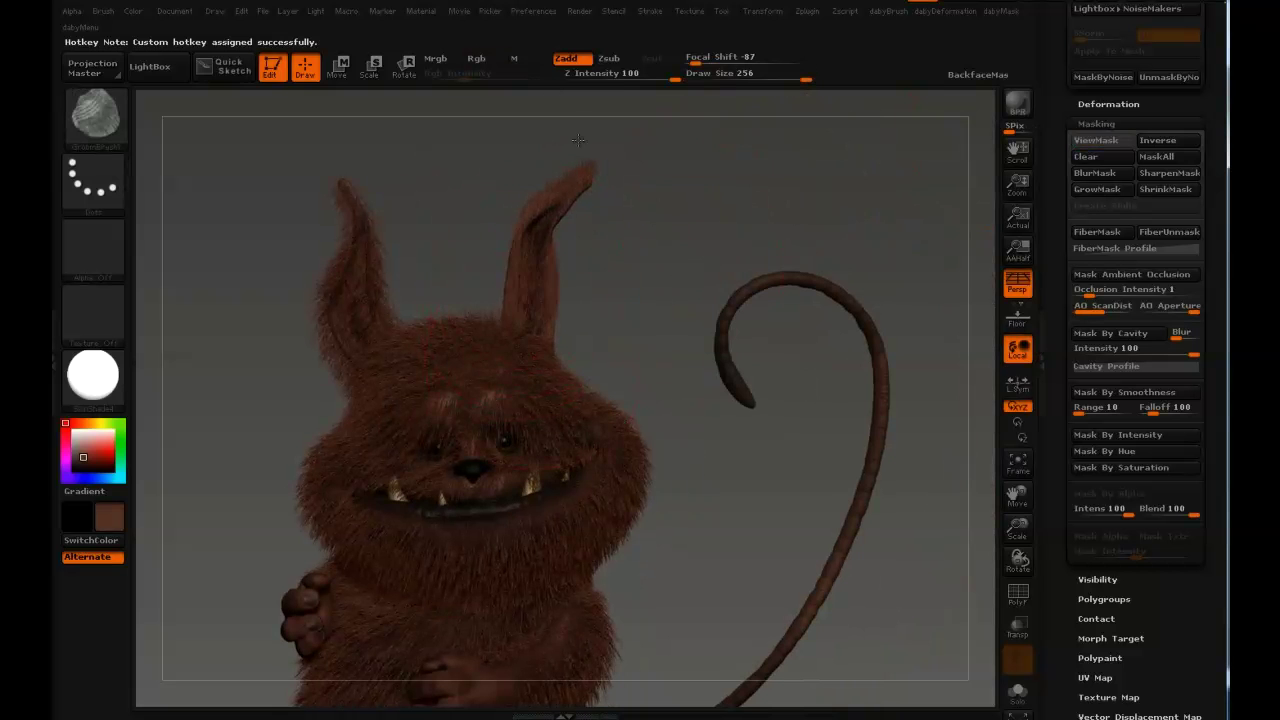
{"action": "left_click_drag", "start_coordinate": [543, 318], "coordinate": [590, 165]}
{"action": "left_click_drag", "start_coordinate": [553, 350], "coordinate": [590, 172]}
{"action": "left_click_drag", "start_coordinate": [644, 232], "coordinate": [537, 260]}
{"action": "mouse_move", "coordinate": [604, 345]}
{"action": "left_mouse_down"}
{"action": "mouse_move", "coordinate": [565, 215]}
{"action": "mouse_move", "coordinate": [483, 210]}
{"action": "mouse_move", "coordinate": [686, 189]}
{"action": "mouse_move", "coordinate": [668, 198]}
{"action": "mouse_move", "coordinate": [695, 262]}
{"action": "mouse_move", "coordinate": [753, 291]}
{"action": "left_mouse_up"}
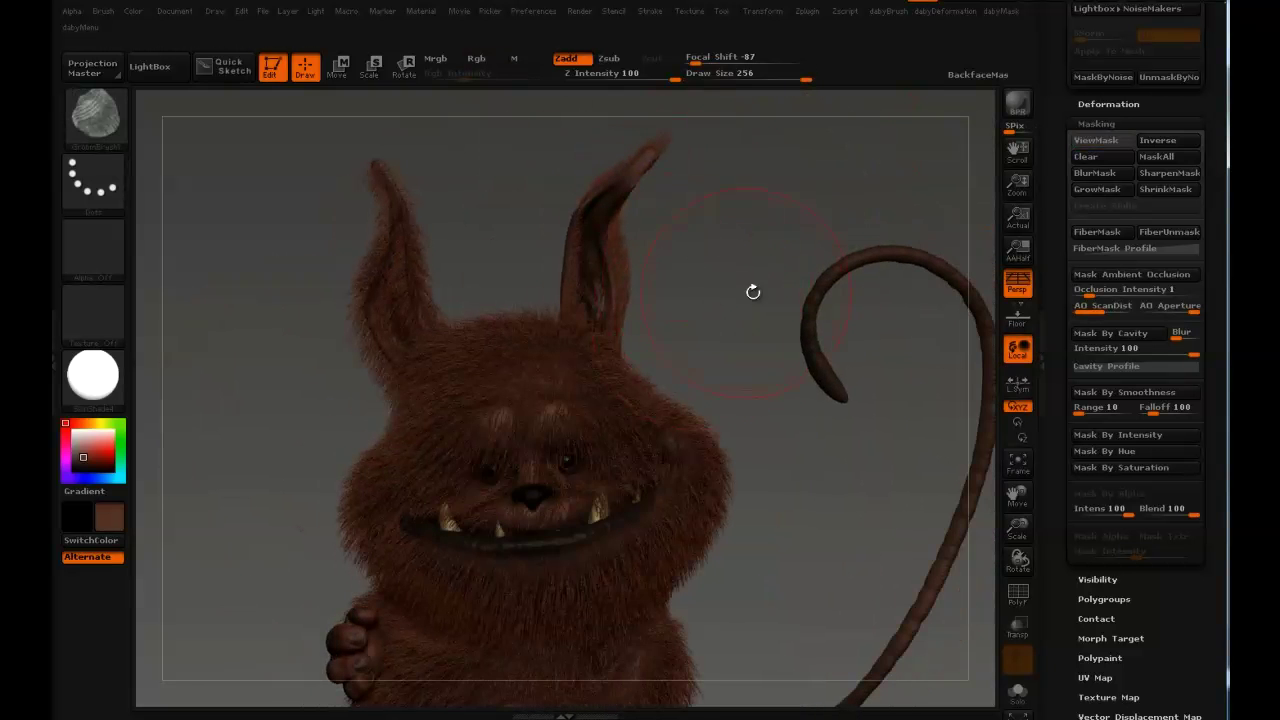
Dock the Brush palette in the tray and set Mask By Polygroups to 100 in its Auto Masking settings
{"action": "mouse_move", "coordinate": [712, 240]}
{"action": "left_mouse_down", "text": "alt"}
{"action": "mouse_move", "coordinate": [714, 225]}
{"action": "mouse_move", "coordinate": [717, 249]}
{"action": "mouse_move", "coordinate": [702, 256]}
{"action": "mouse_move", "coordinate": [360, 270]}
{"action": "mouse_move", "coordinate": [183, 94]}
{"action": "left_mouse_up", "text": "alt"}
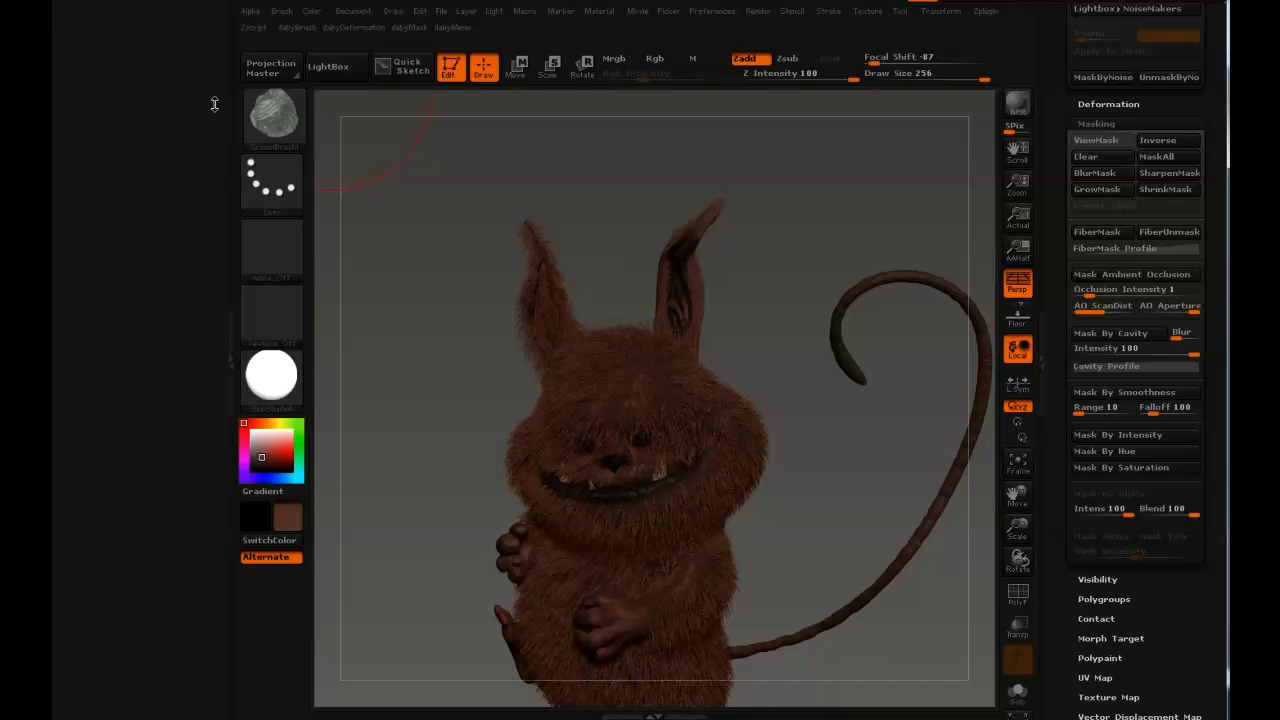
{"action": "left_click_drag", "start_coordinate": [260, 125], "coordinate": [330, 123]}
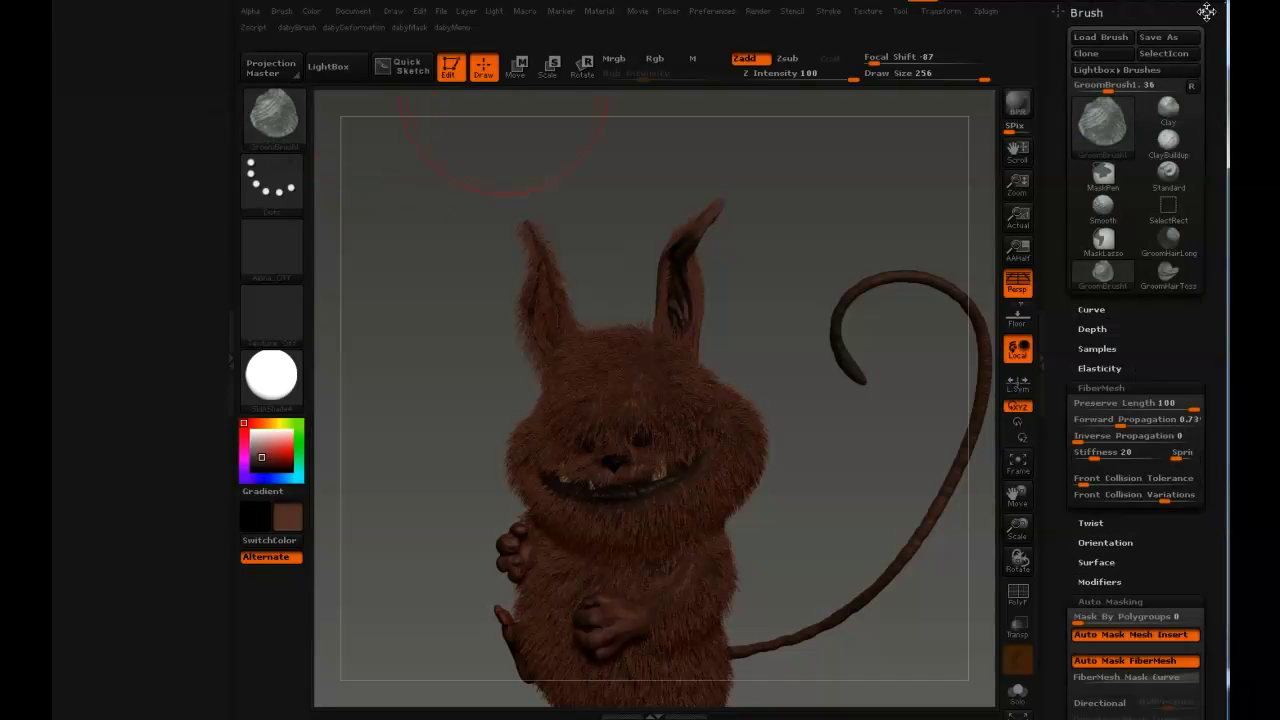
{"action": "mouse_move", "coordinate": [1206, 12]}
{"action": "left_mouse_down"}
{"action": "mouse_move", "coordinate": [386, 58]}
{"action": "mouse_move", "coordinate": [286, 16]}
{"action": "mouse_move", "coordinate": [160, 77]}
{"action": "left_mouse_up"}
{"action": "mouse_move", "coordinate": [62, 152]}
{"action": "left_mouse_down"}
{"action": "mouse_move", "coordinate": [67, 298]}
{"action": "mouse_move", "coordinate": [60, 194]}
{"action": "left_mouse_up"}
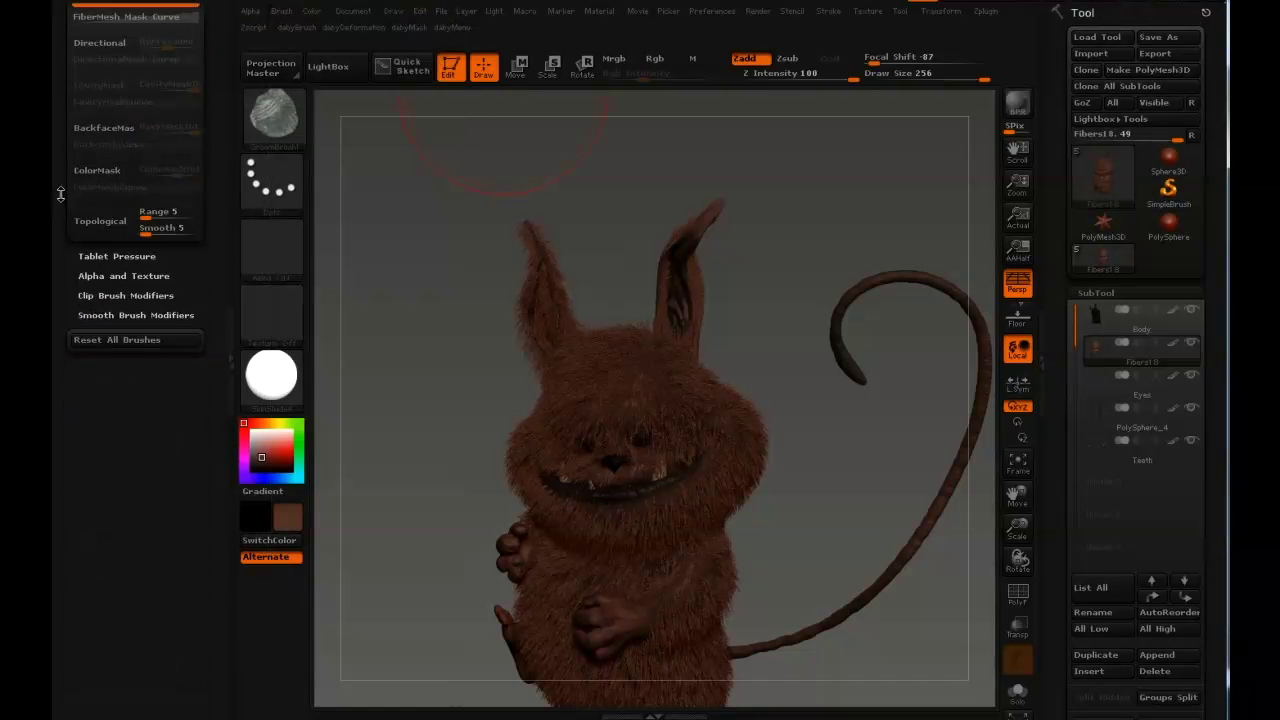
{"action": "left_click_drag", "start_coordinate": [63, 257], "coordinate": [69, 354]}
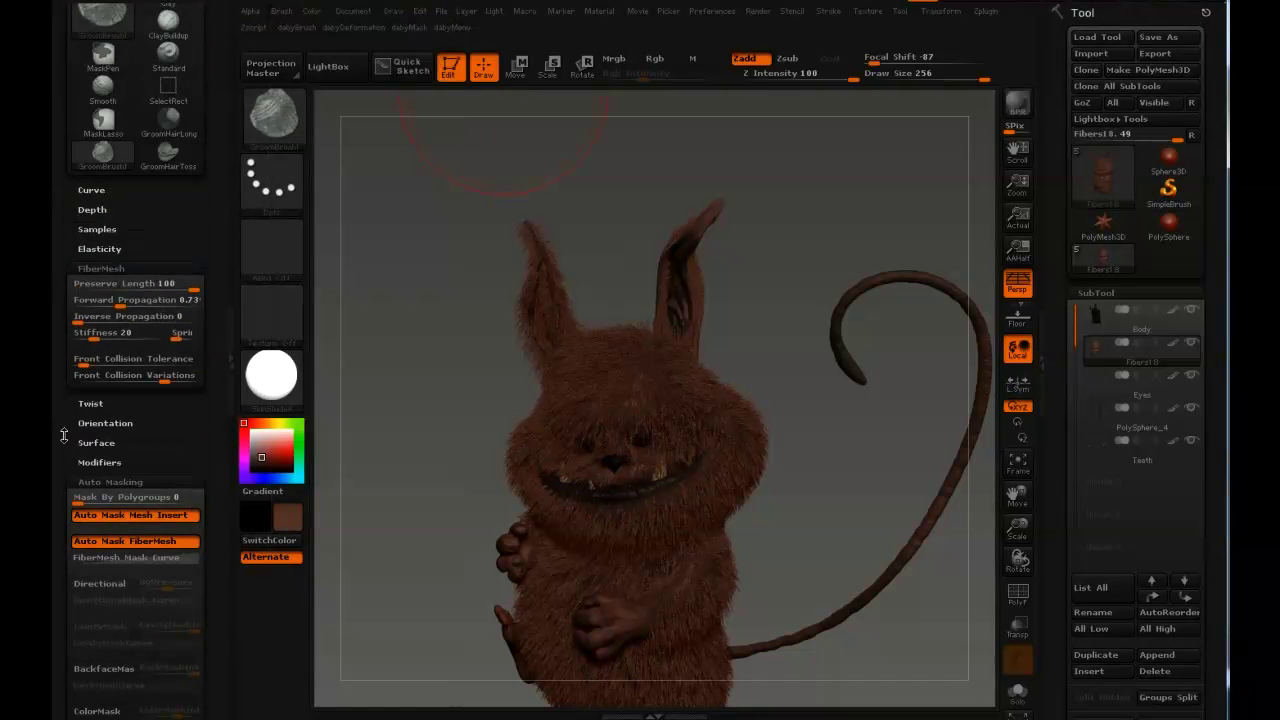
{"action": "left_click_drag", "start_coordinate": [64, 435], "coordinate": [69, 292]}
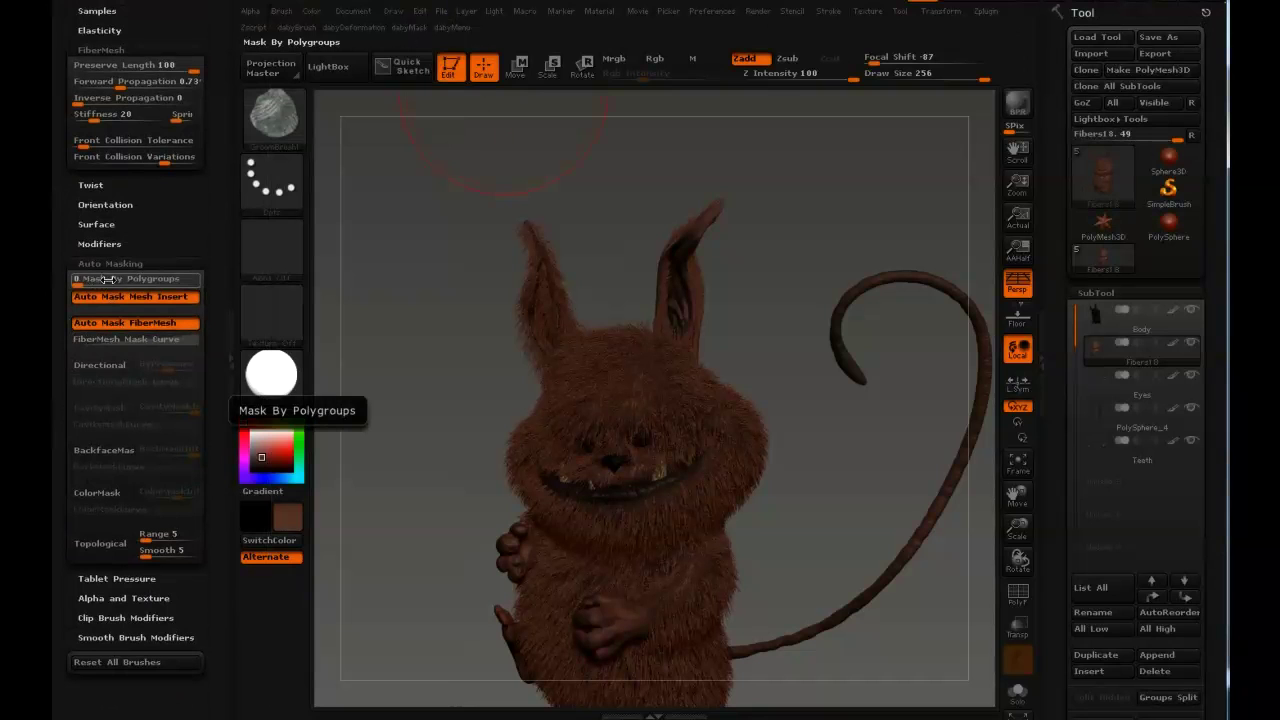
{"action": "left_click_drag", "start_coordinate": [107, 279], "coordinate": [221, 294]}
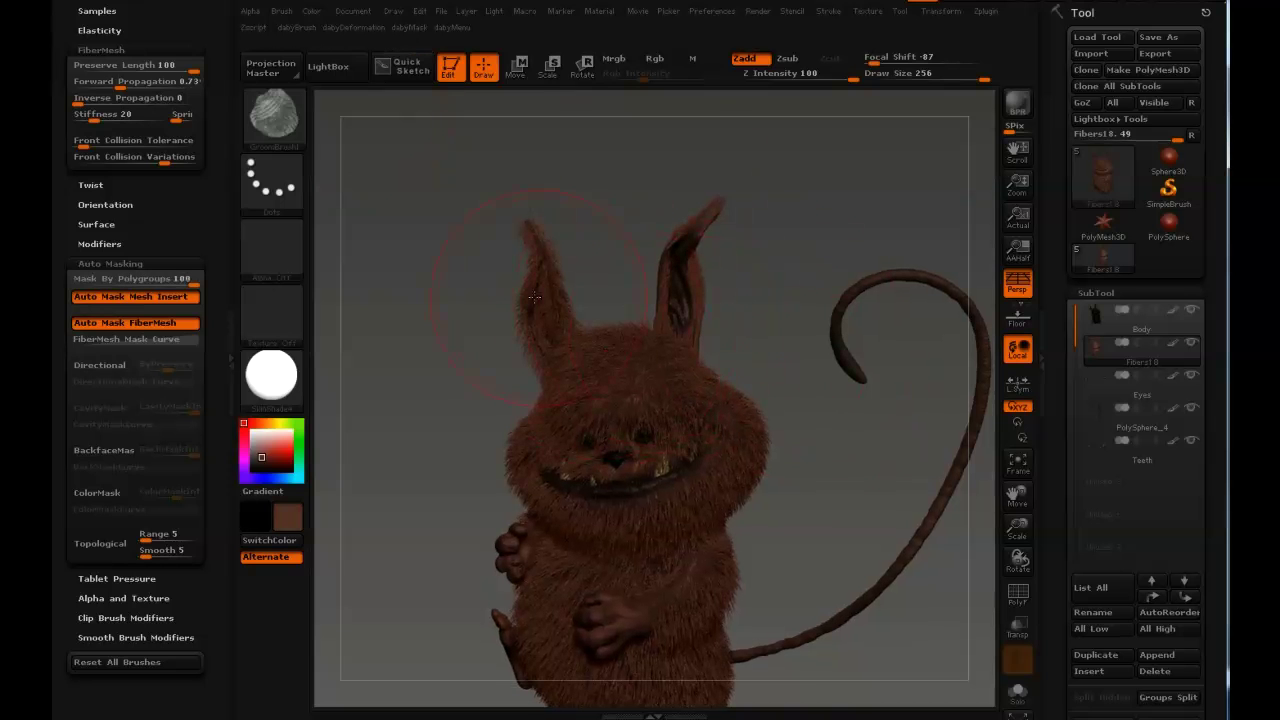
Comb the fur on the creature's right ear between its base and tip with GroomBrush1, using the polygroup auto masking
{"action": "left_click_drag", "start_coordinate": [556, 286], "coordinate": [620, 369]}
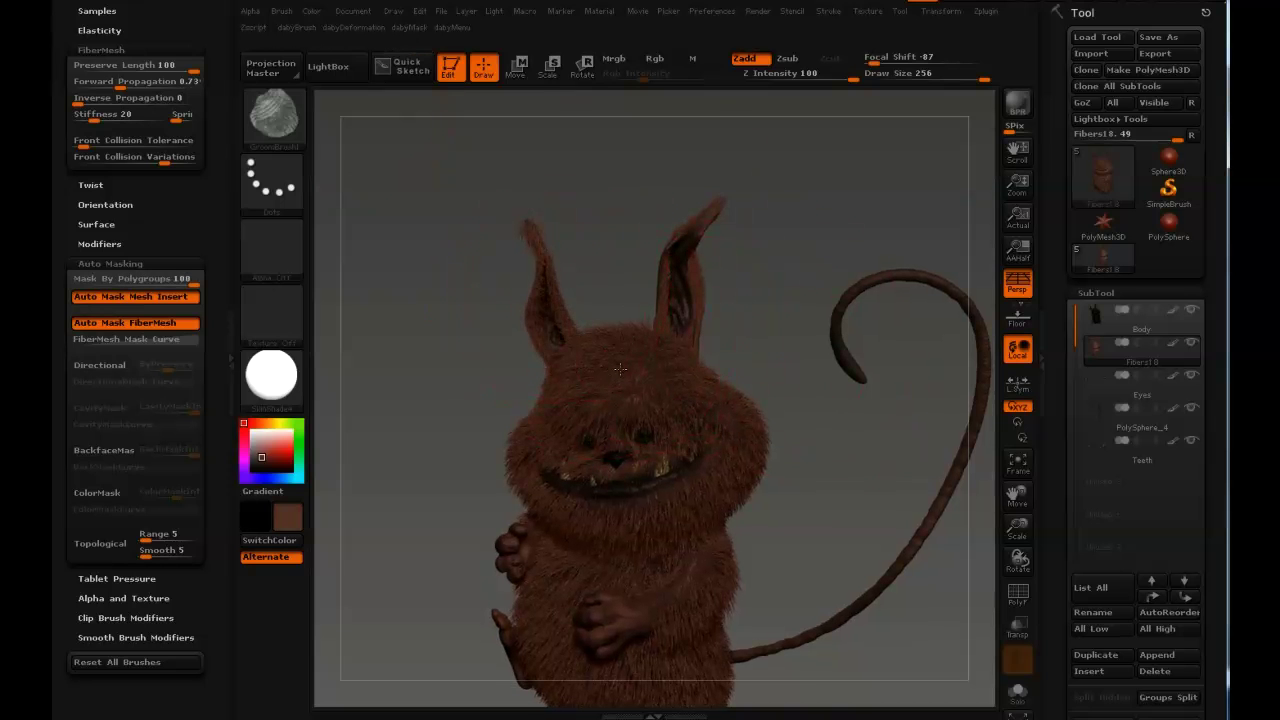
{"action": "mouse_move", "coordinate": [547, 318]}
{"action": "left_mouse_down"}
{"action": "mouse_move", "coordinate": [537, 240]}
{"action": "mouse_move", "coordinate": [539, 252]}
{"action": "left_mouse_up"}
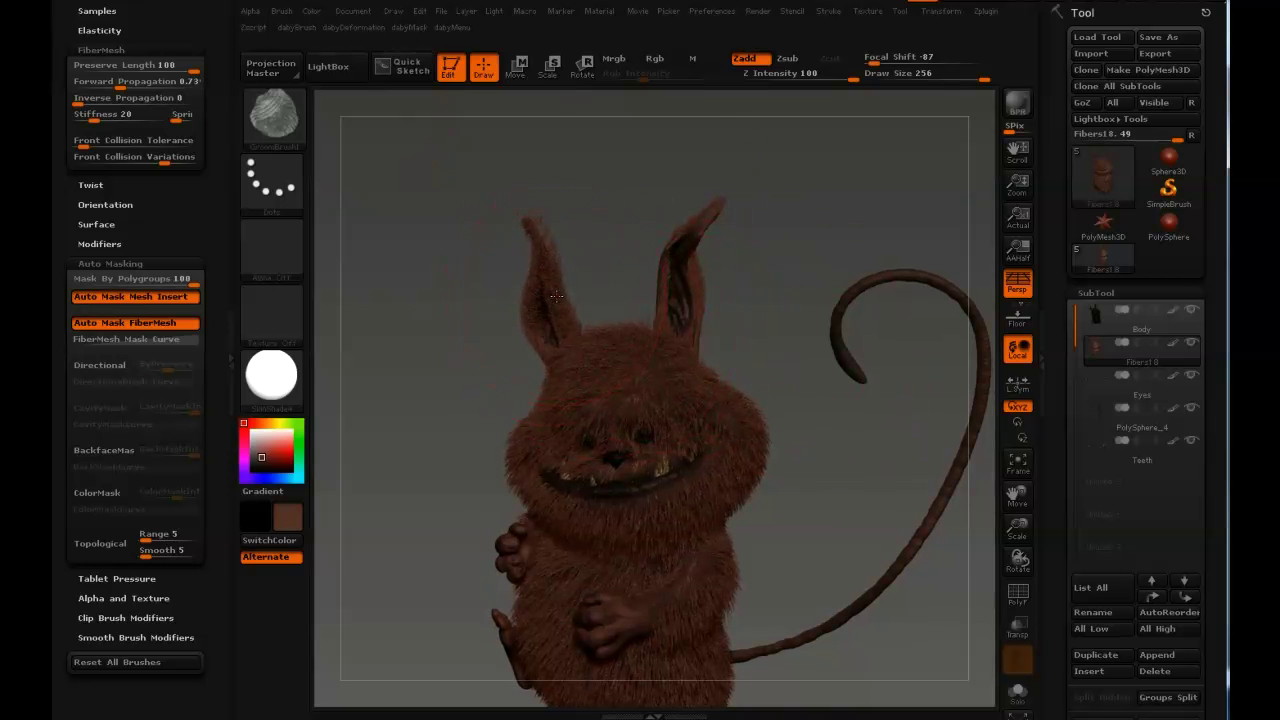
{"action": "mouse_move", "coordinate": [556, 296]}
{"action": "left_mouse_down"}
{"action": "mouse_move", "coordinate": [566, 314]}
{"action": "mouse_move", "coordinate": [540, 352]}
{"action": "mouse_move", "coordinate": [562, 304]}
{"action": "mouse_move", "coordinate": [495, 201]}
{"action": "left_mouse_up"}
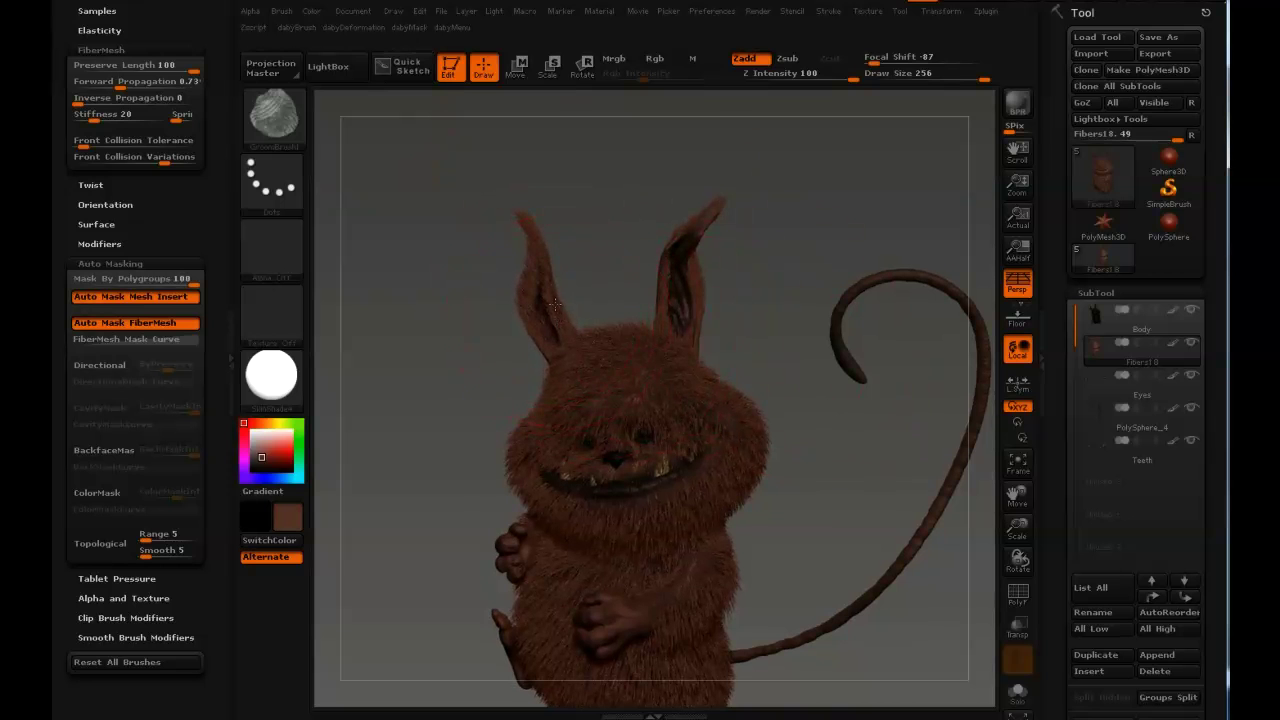
{"action": "left_click_drag", "start_coordinate": [555, 304], "coordinate": [544, 251]}
{"action": "left_click_drag", "start_coordinate": [635, 252], "coordinate": [576, 343]}
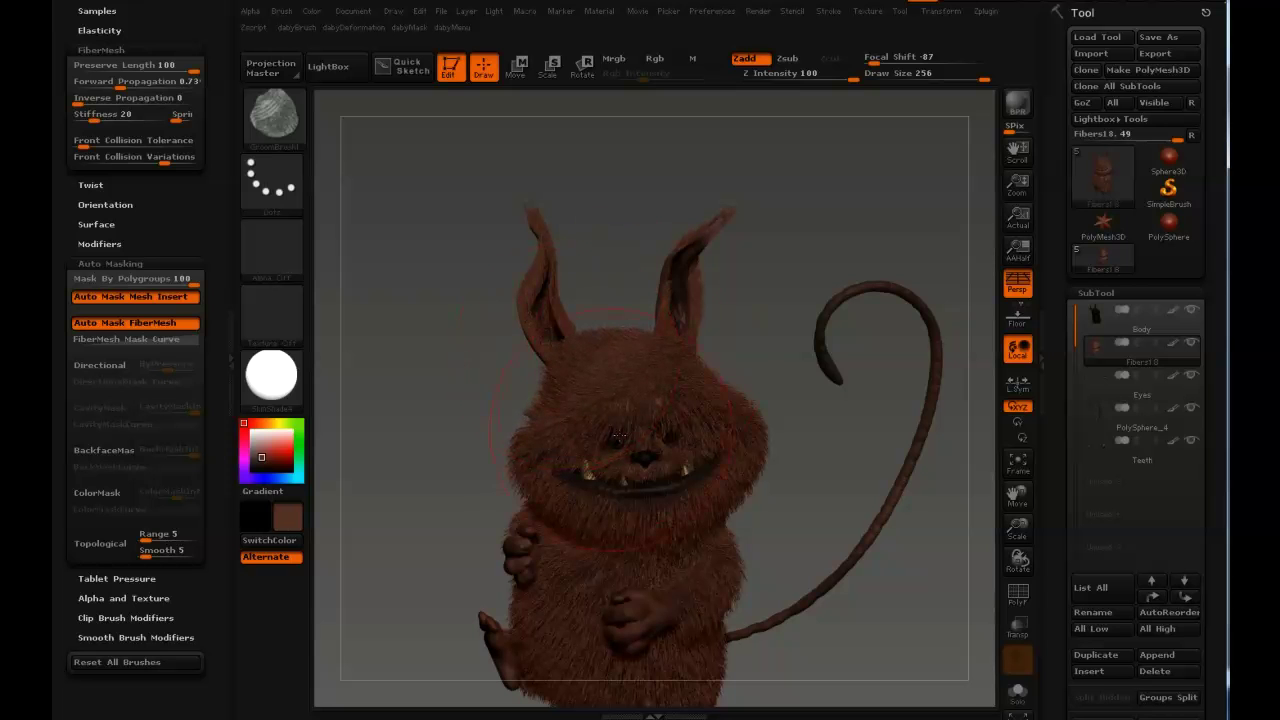
{"action": "left_click_drag", "start_coordinate": [793, 302], "coordinate": [591, 131]}
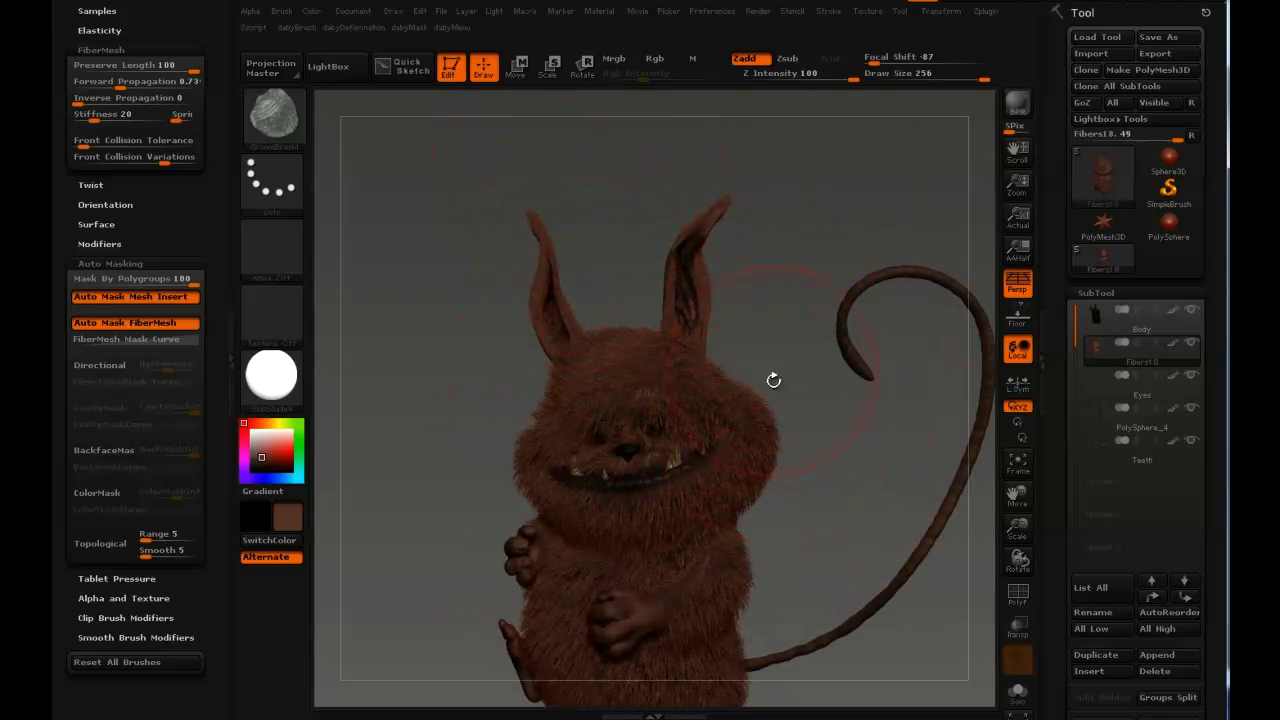
Isolate the head's fur polygroup, mask all the other fur, and clear the mask again
{"action": "left_click", "coordinate": [778, 430], "text": "ctrl+shift"}
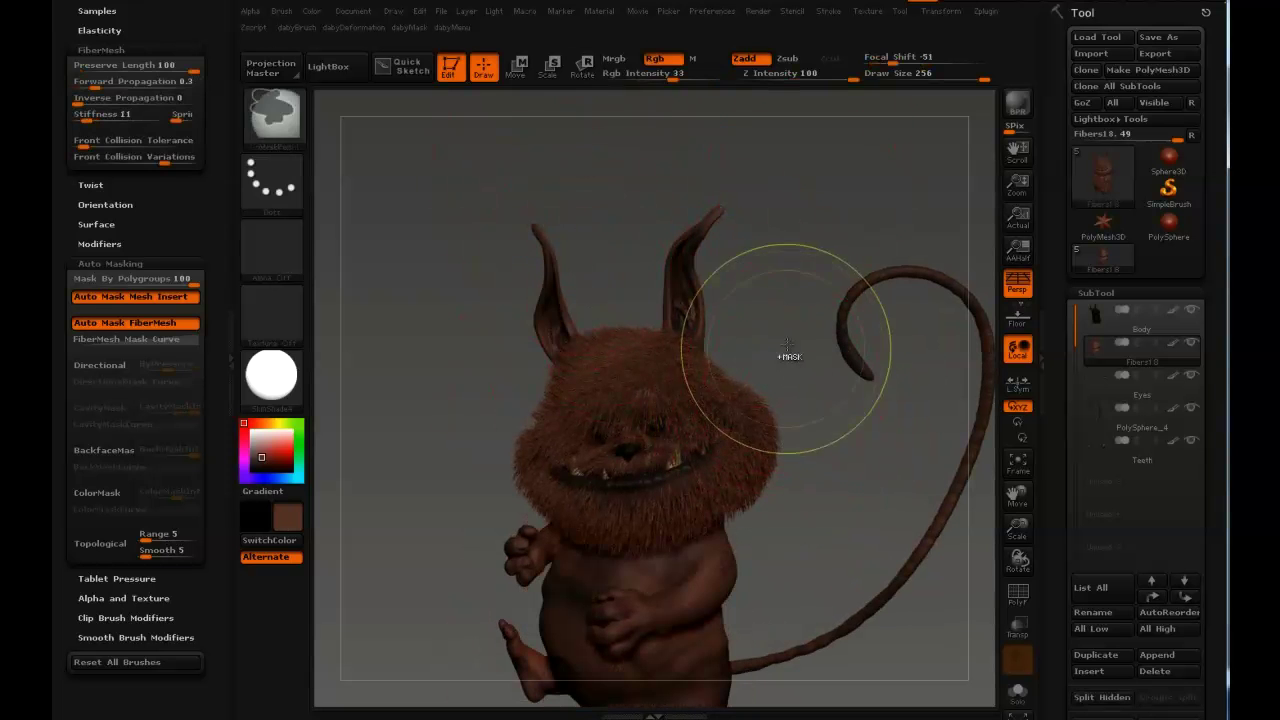
{"action": "left_click", "coordinate": [788, 352], "text": "ctrl"}
{"action": "left_click", "coordinate": [784, 383], "text": "ctrl+shift"}
{"action": "left_click_drag", "start_coordinate": [784, 386], "coordinate": [770, 345], "text": "ctrl"}
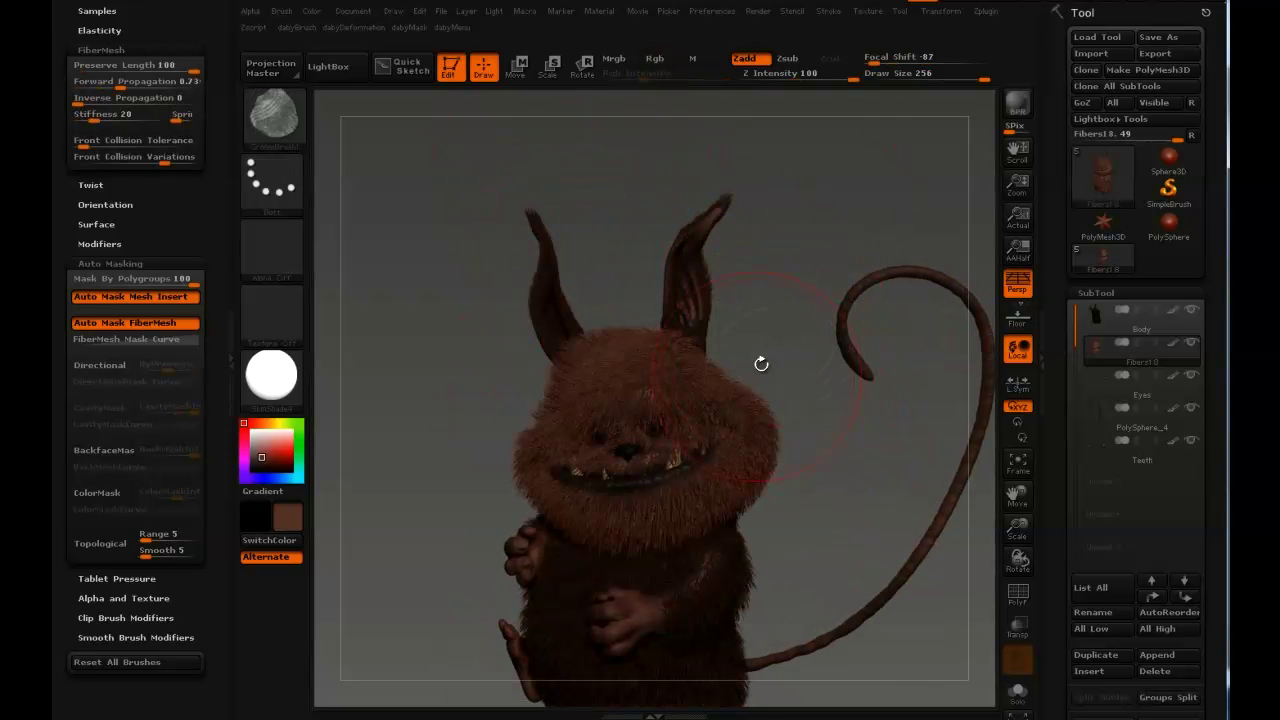
{"action": "left_click_drag", "start_coordinate": [760, 286], "coordinate": [774, 306], "text": "ctrl"}
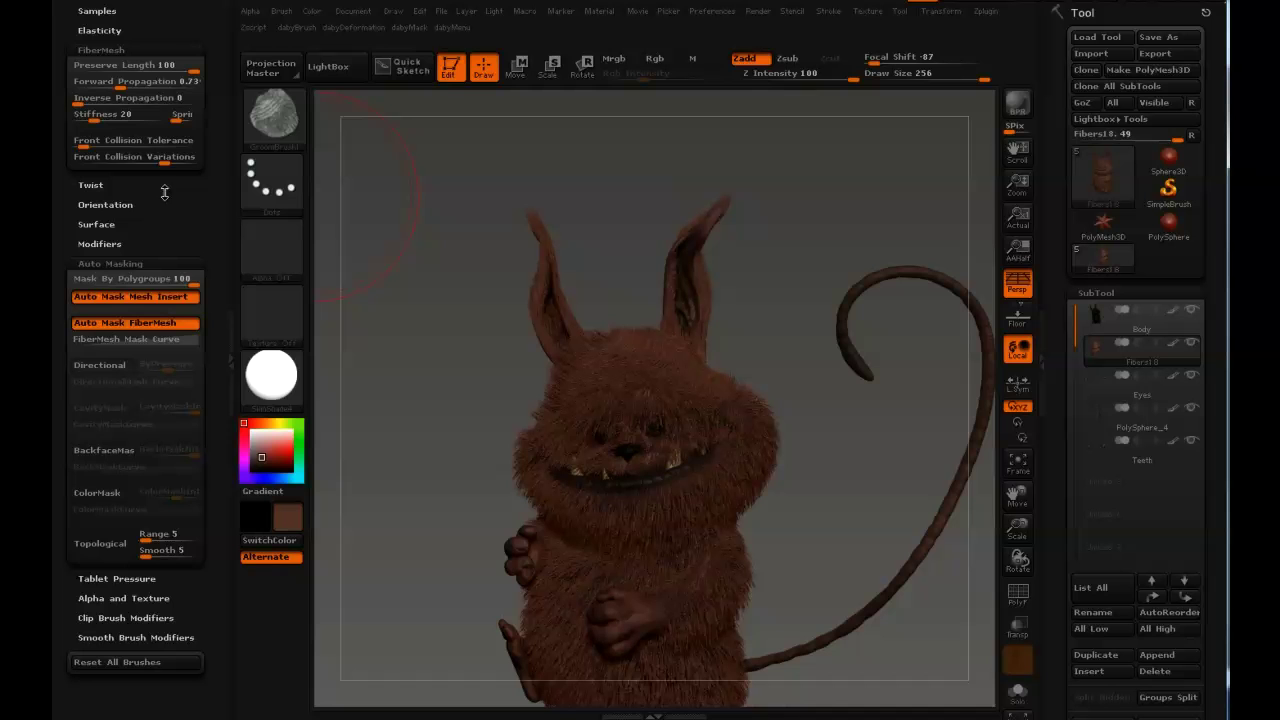
Set Mask By Polygroups to 0, dock the Brush palette again, and collapse its tray
{"action": "left_click_drag", "start_coordinate": [185, 279], "coordinate": [62, 280]}
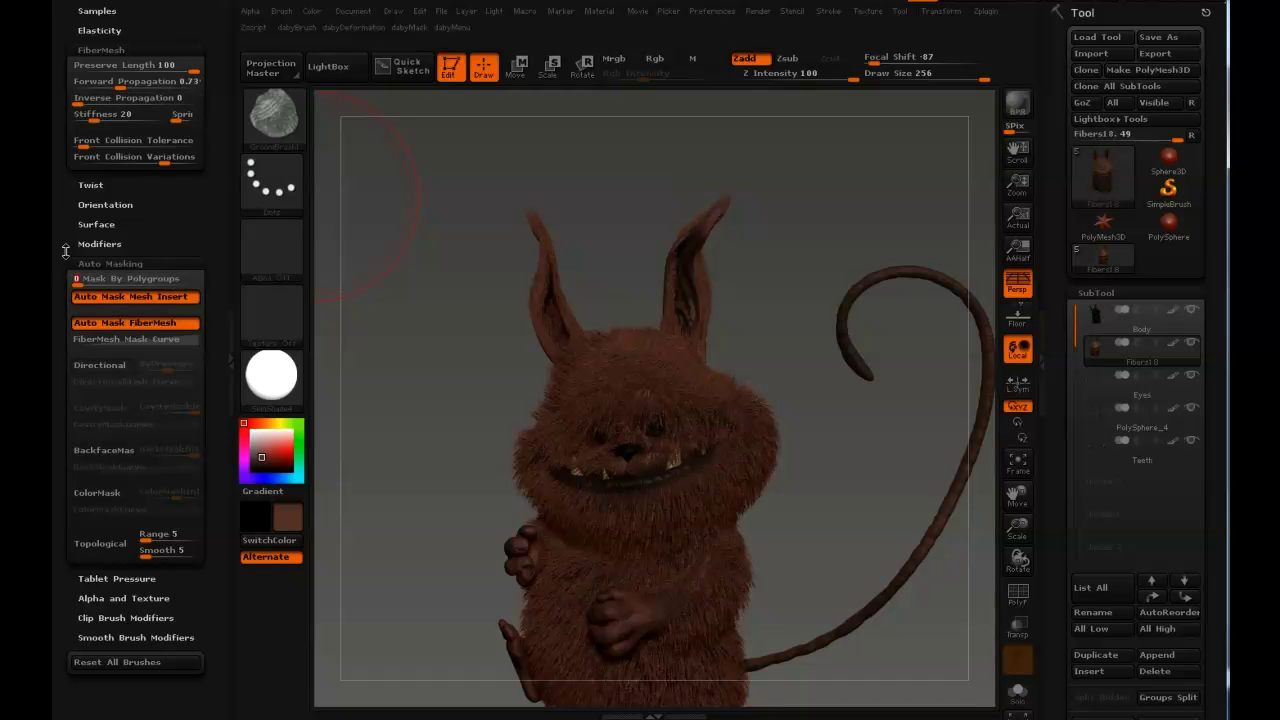
{"action": "left_click_drag", "start_coordinate": [166, 279], "coordinate": [68, 281]}
{"action": "left_click_drag", "start_coordinate": [59, 205], "coordinate": [53, 389]}
{"action": "left_click", "coordinate": [205, 12]}
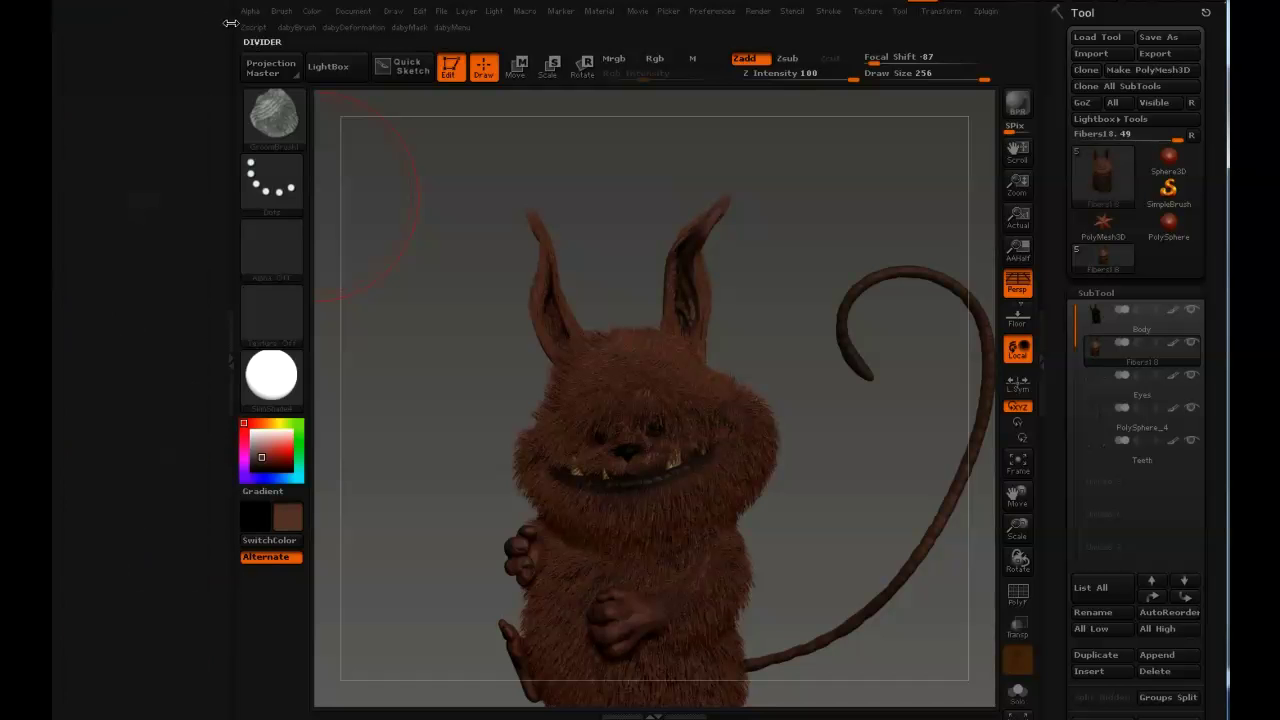
{"action": "left_click", "coordinate": [281, 11]}
{"action": "left_click_drag", "start_coordinate": [279, 36], "coordinate": [86, 57]}
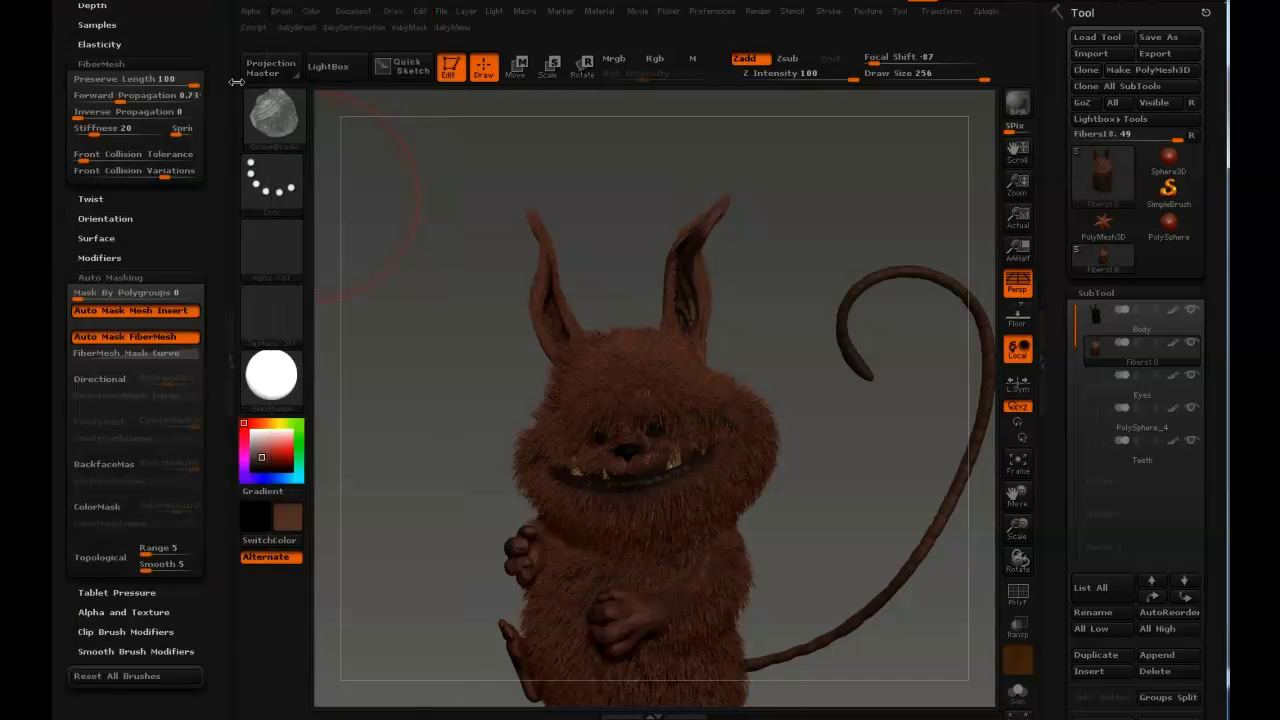
{"action": "left_click", "coordinate": [225, 115]}
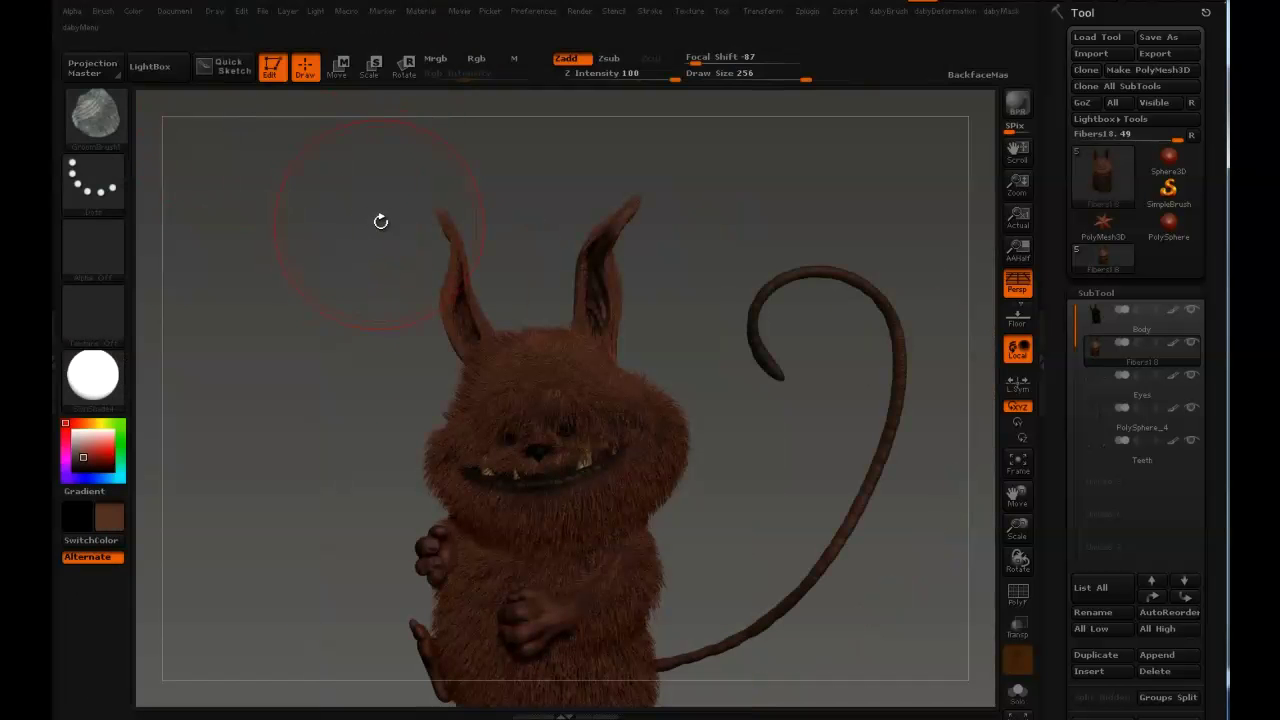
Switch the active brush to Blob
{"action": "left_click_drag", "start_coordinate": [353, 268], "coordinate": [400, 250]}
{"action": "left_click_drag", "start_coordinate": [660, 261], "coordinate": [688, 229]}
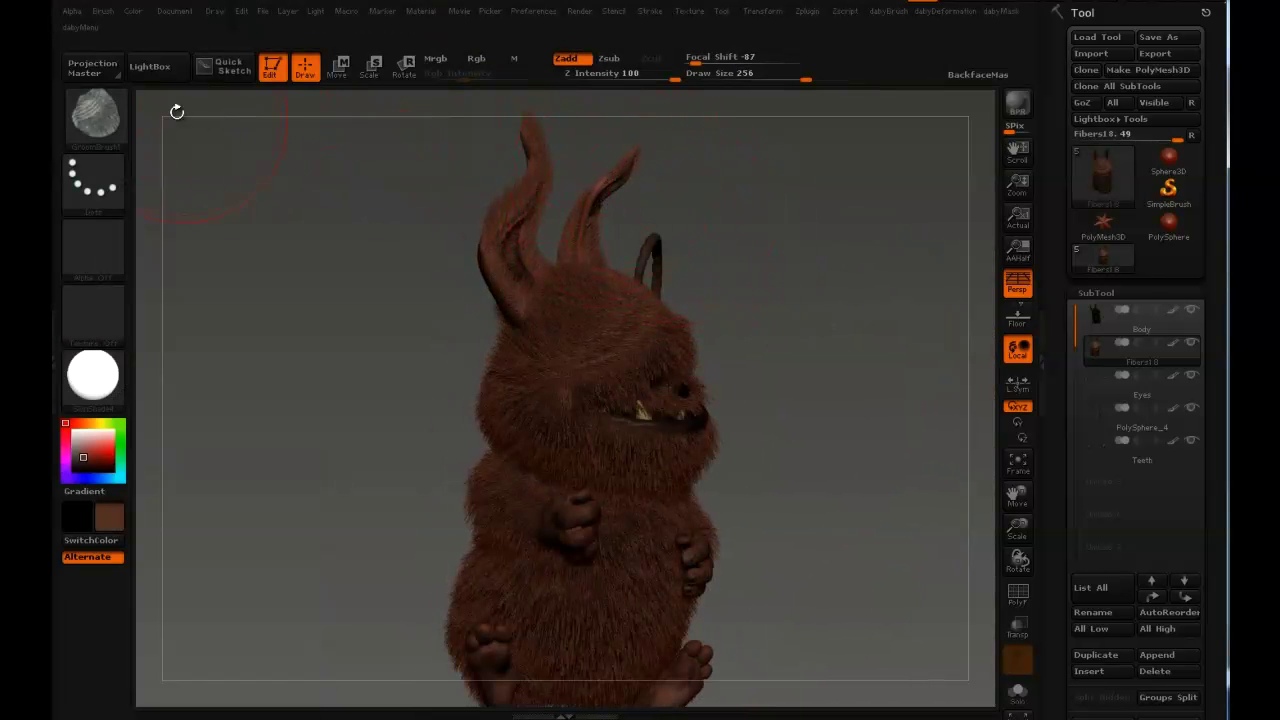
{"action": "left_click", "coordinate": [95, 112]}
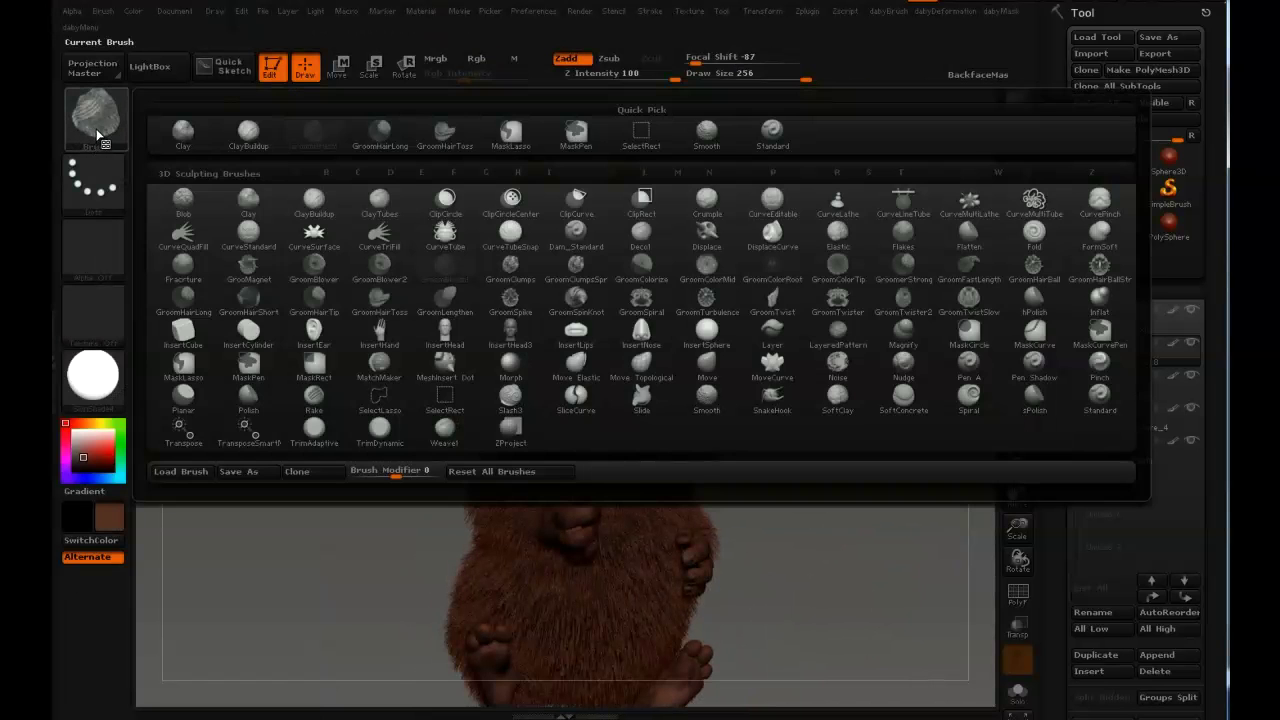
{"action": "left_click", "coordinate": [248, 297]}
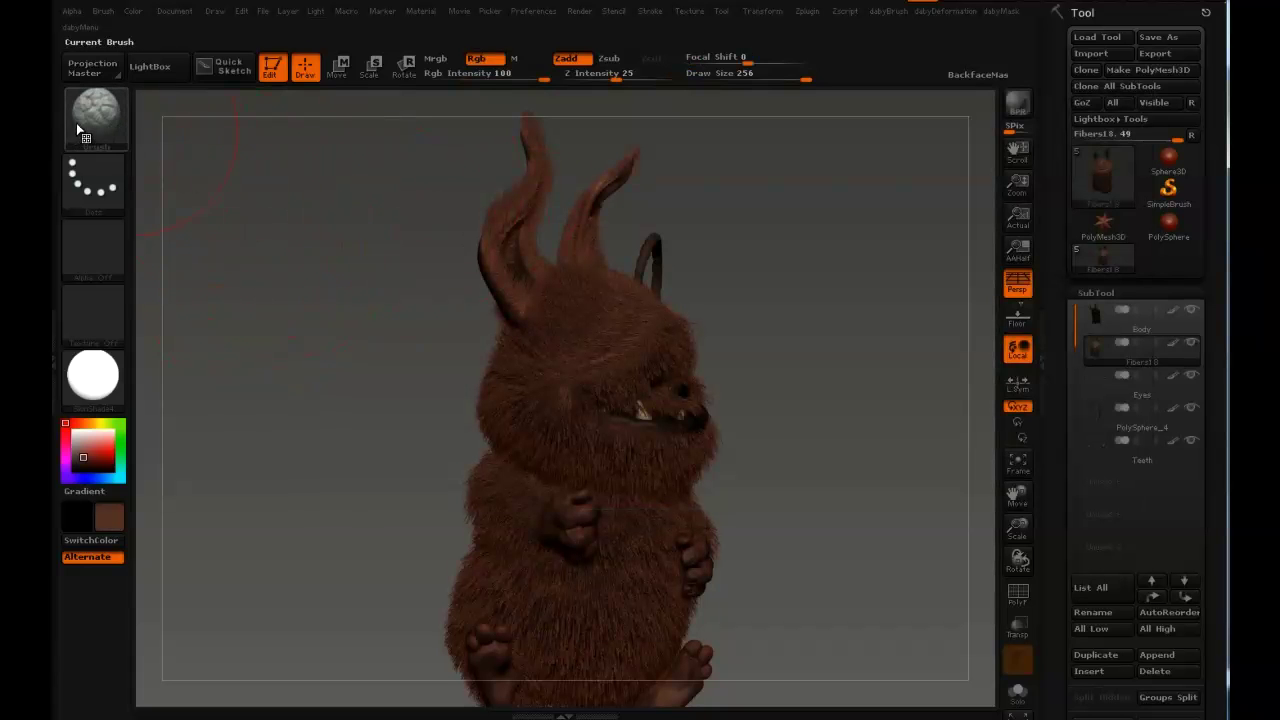
{"action": "left_click_drag", "start_coordinate": [383, 234], "coordinate": [342, 242]}
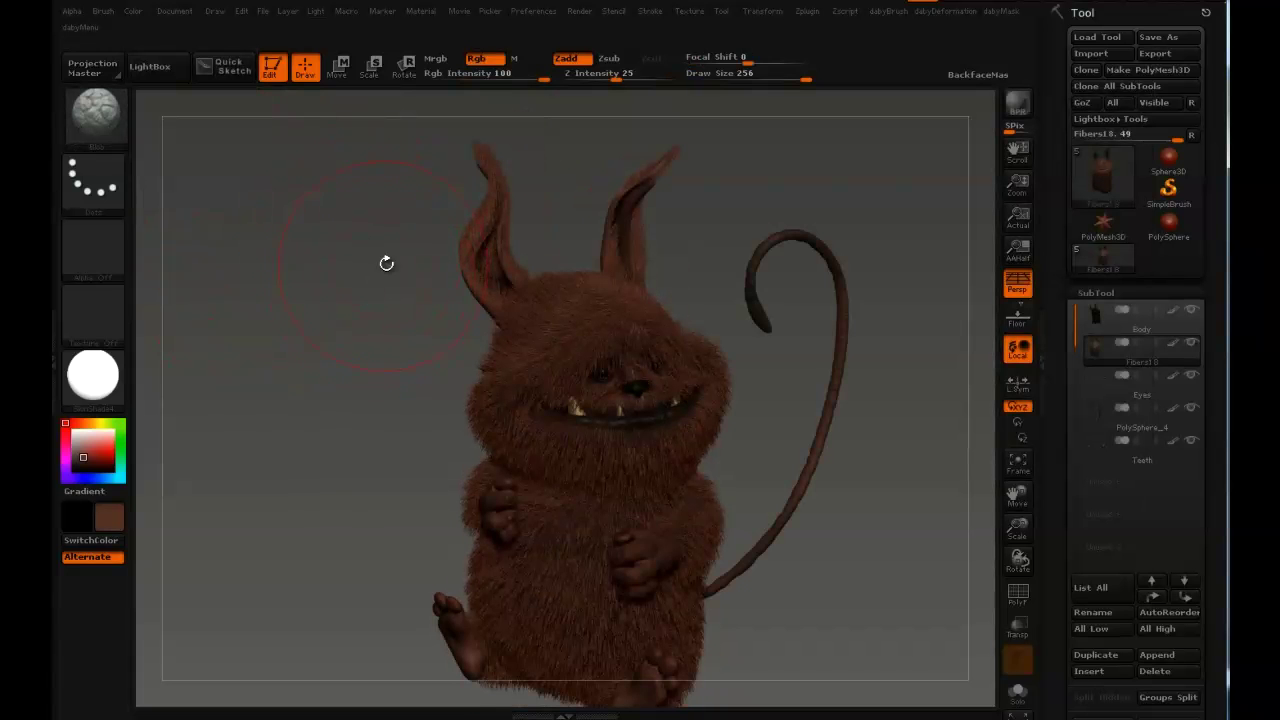
{"action": "mouse_move", "coordinate": [386, 263]}
{"action": "left_mouse_down"}
{"action": "mouse_move", "coordinate": [367, 274]}
{"action": "mouse_move", "coordinate": [366, 234]}
{"action": "left_mouse_up"}
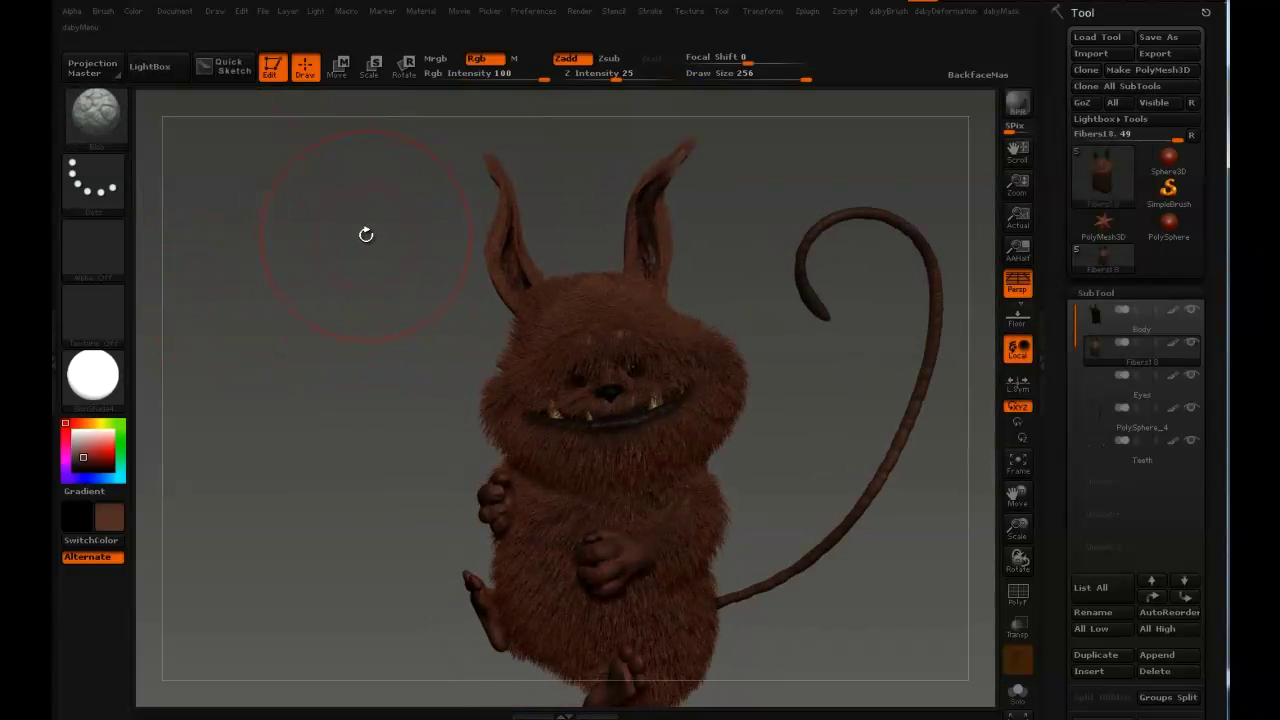
{"action": "mouse_move", "coordinate": [394, 228]}
{"action": "left_mouse_down"}
{"action": "mouse_move", "coordinate": [336, 211]}
{"action": "mouse_move", "coordinate": [354, 280]}
{"action": "left_mouse_up"}
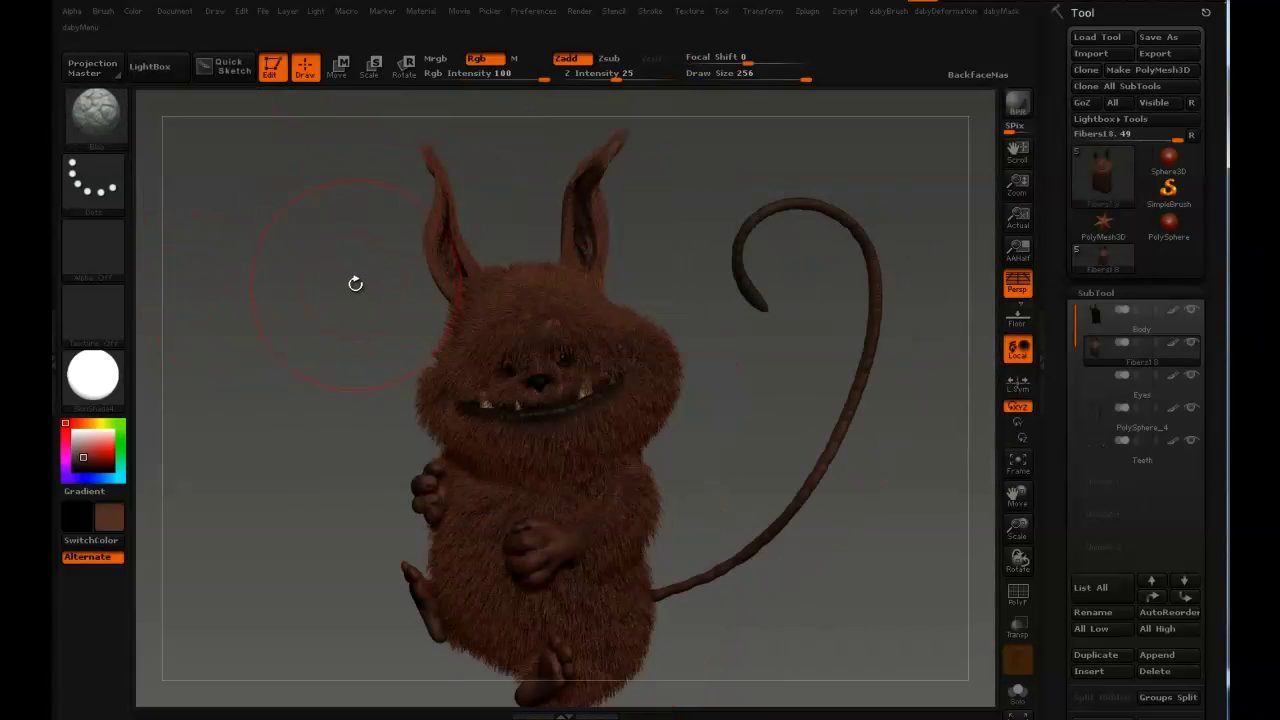
Filter the brush list to names starting with G and select GroomBrush1
{"action": "key", "text": "b"}
{"action": "key", "text": "b"}
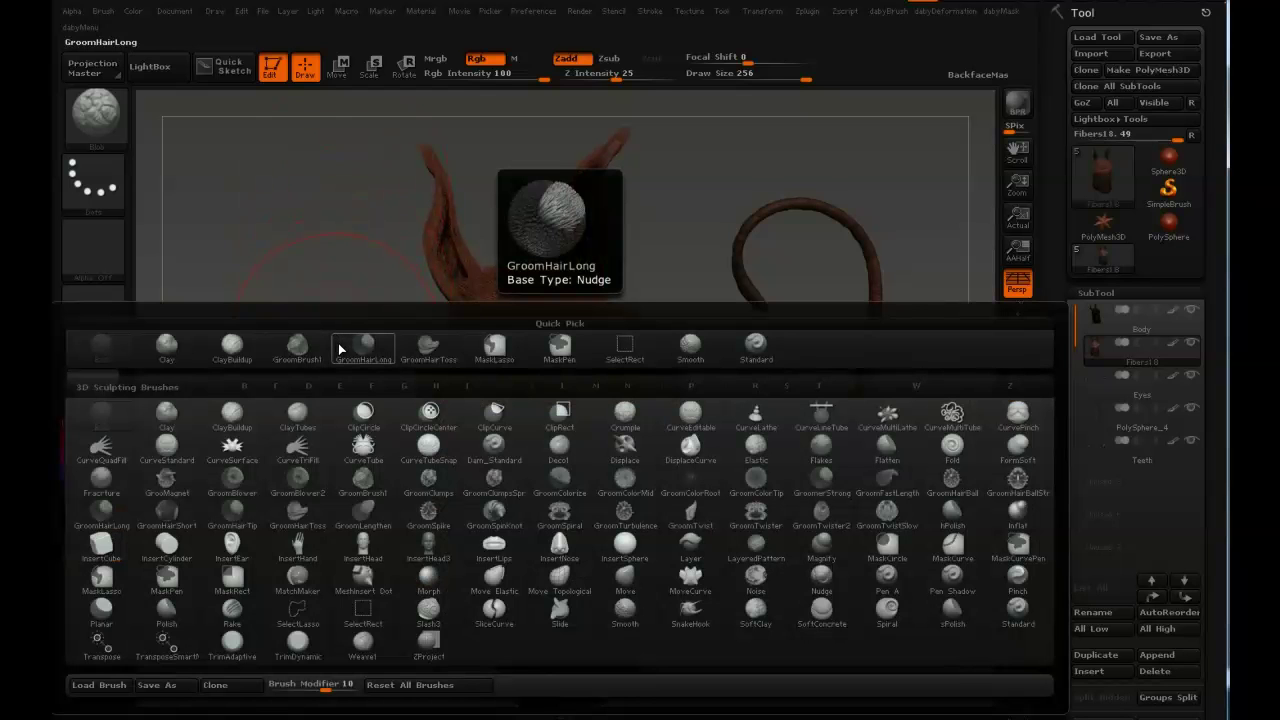
{"action": "left_click", "coordinate": [402, 393]}
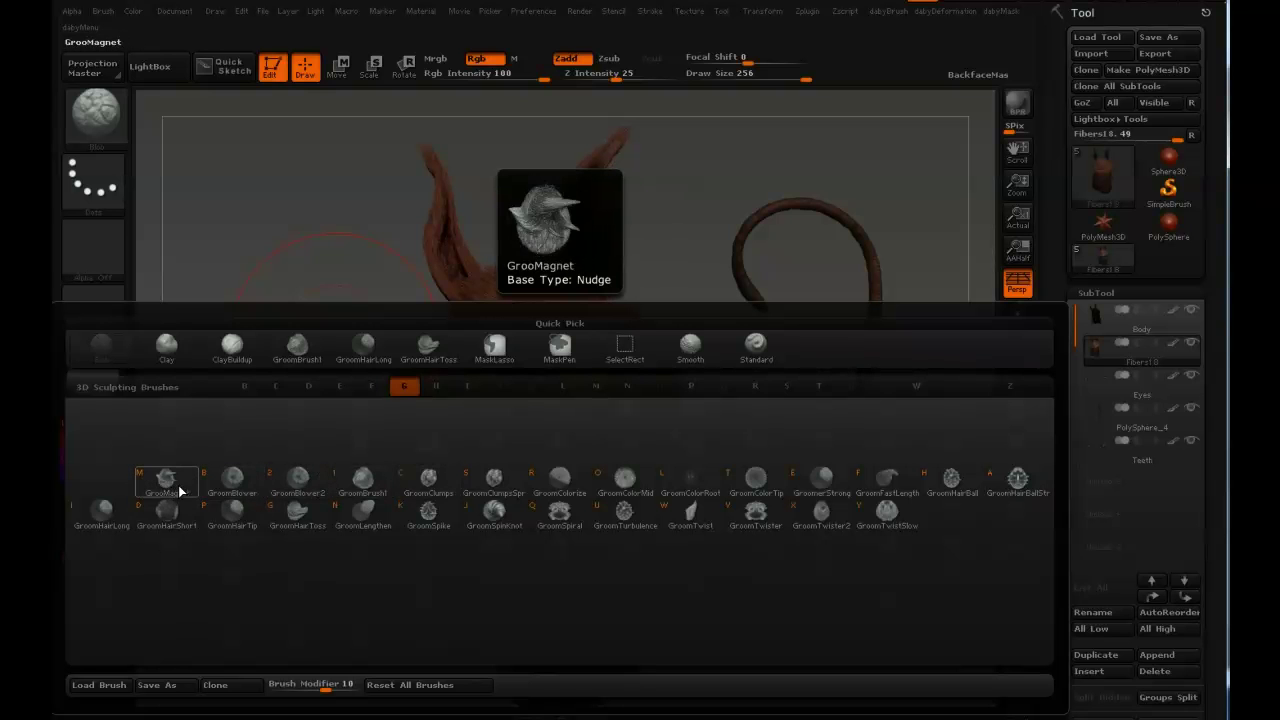
{"action": "left_click", "coordinate": [364, 482]}
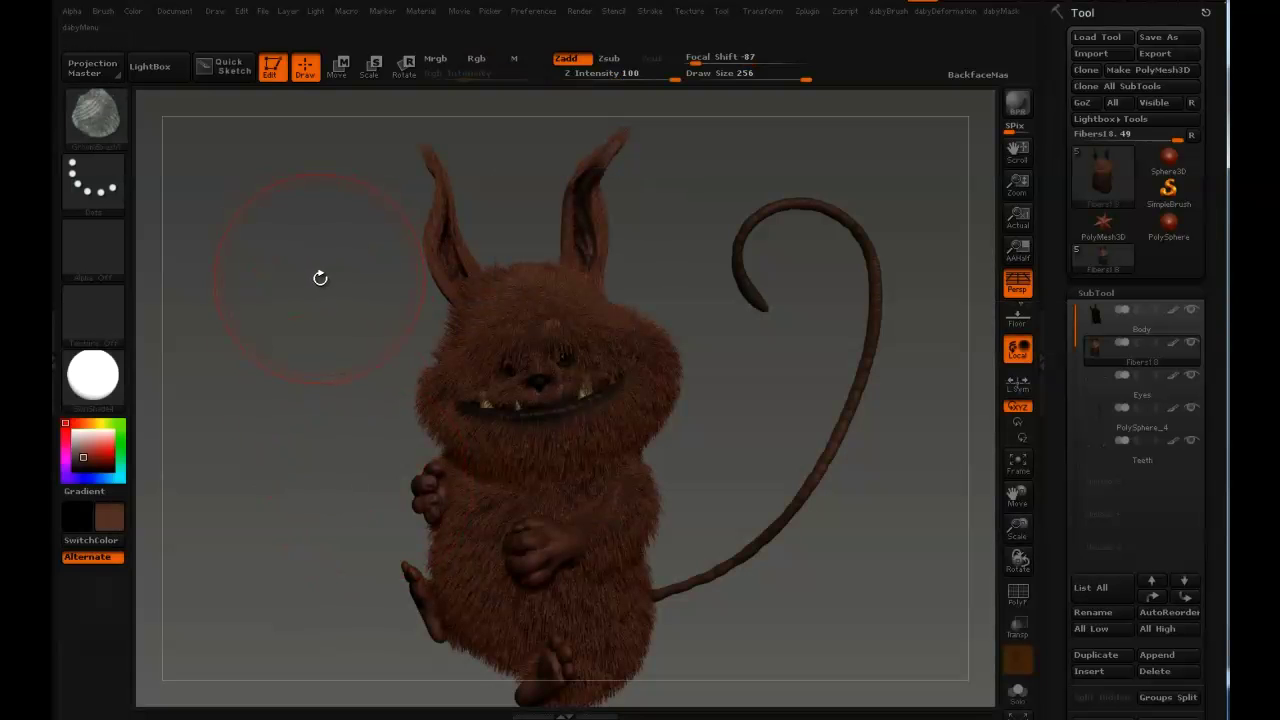
{"action": "key", "text": "b"}
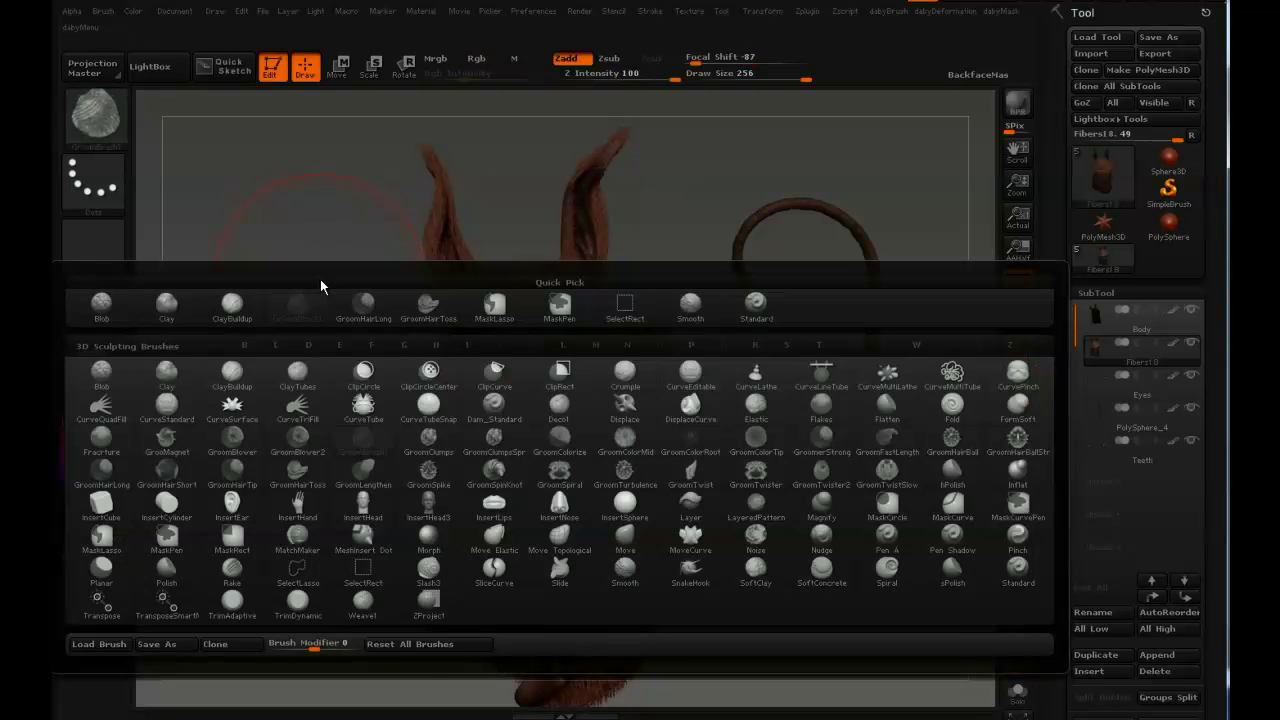
{"action": "key", "text": "g"}
{"action": "key", "text": "1"}
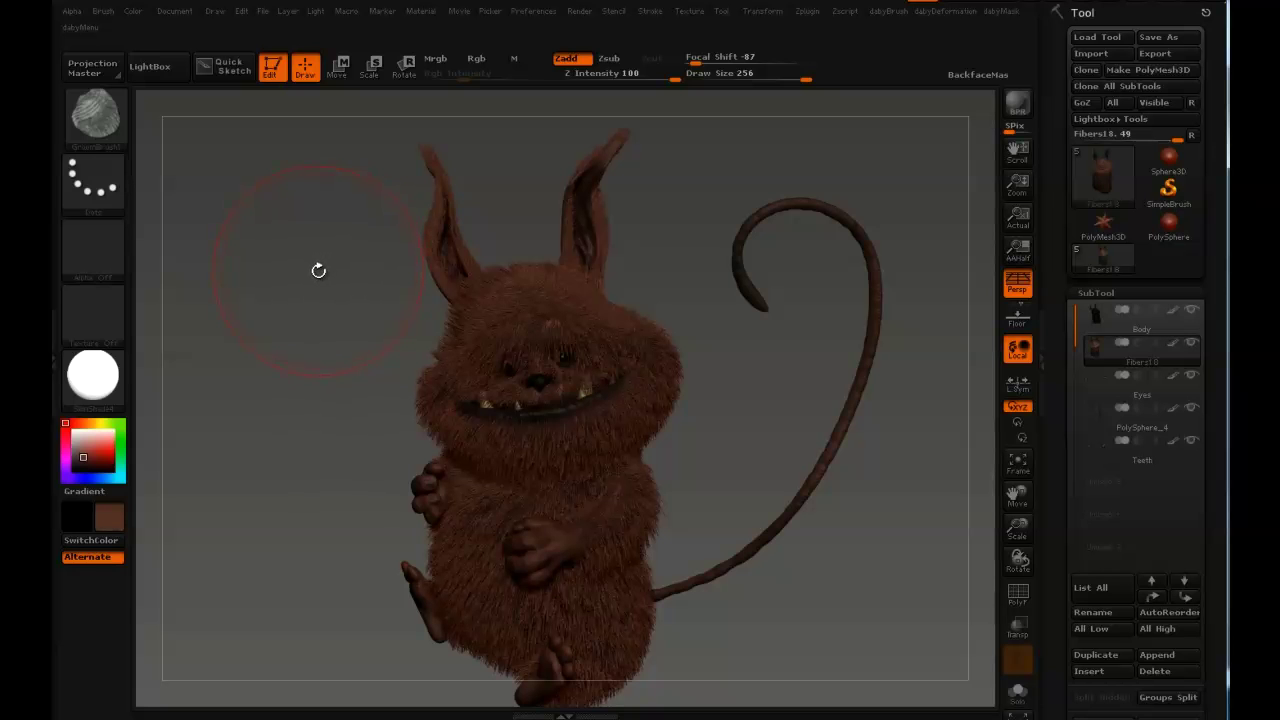
Switch to the GroomHairToss brush
{"action": "key", "text": "b"}
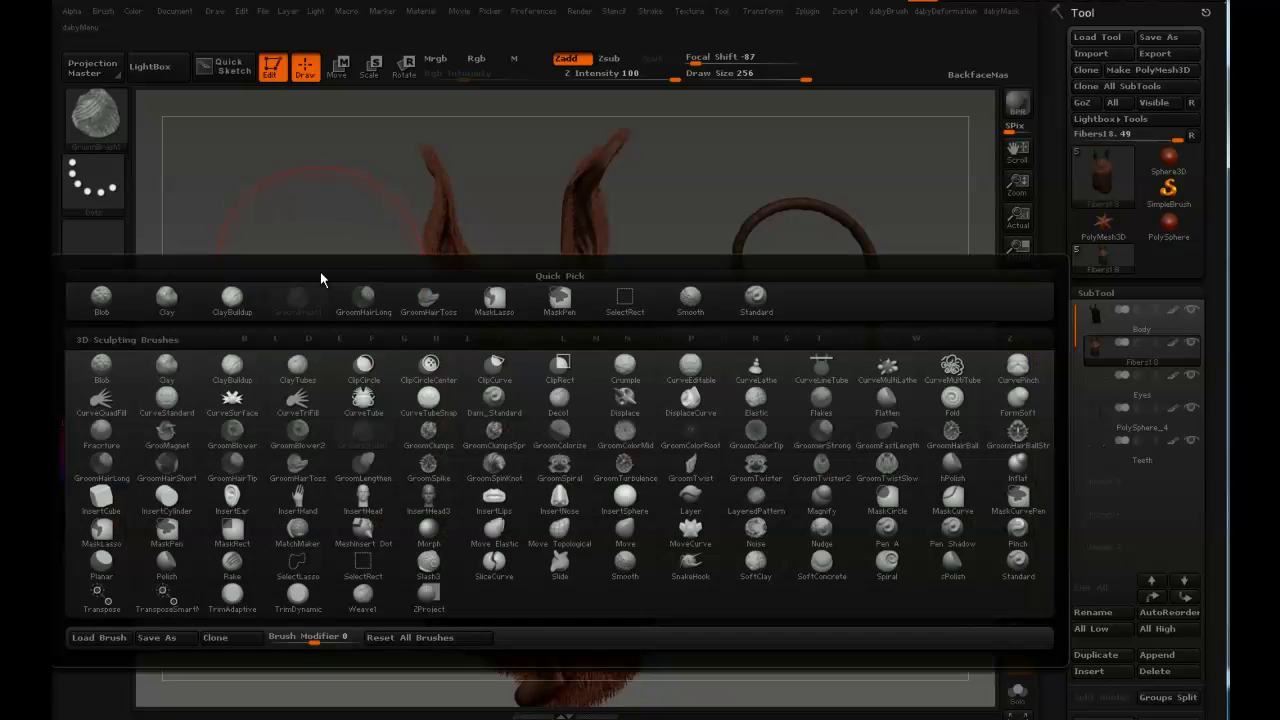
{"action": "key", "text": "g"}
{"action": "key", "text": "t"}
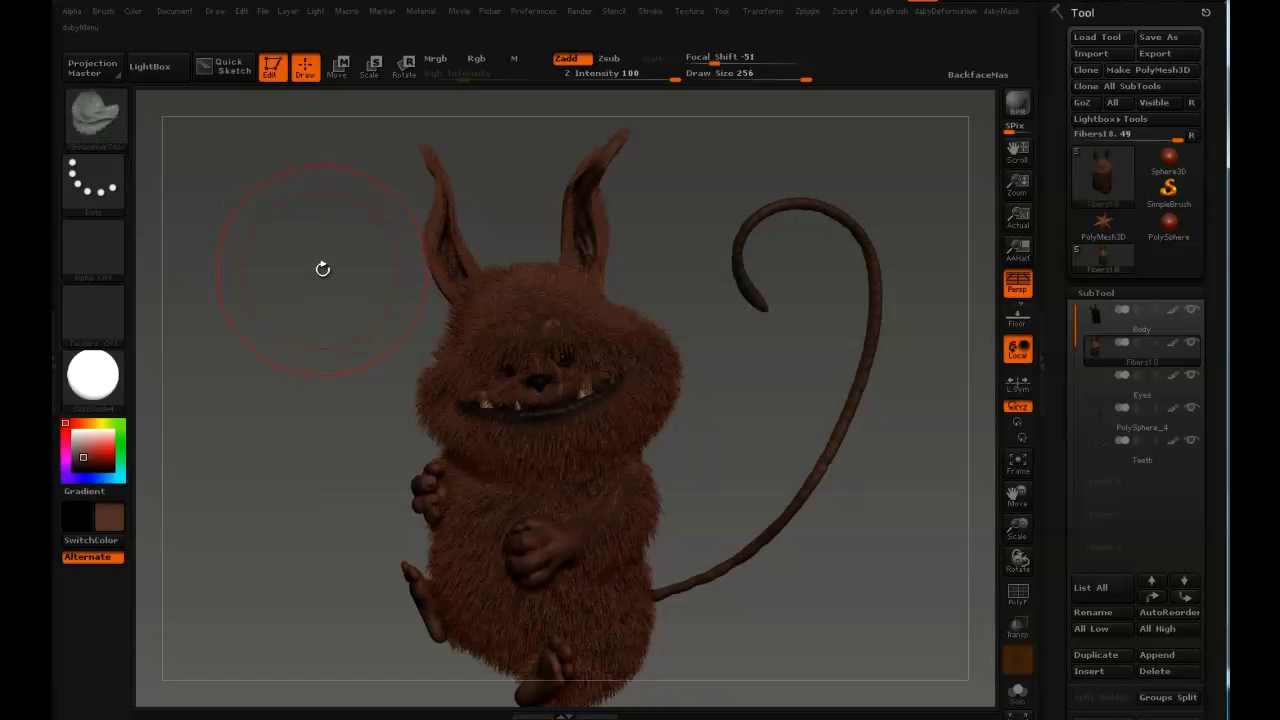
Look up the brushes starting with G and switch to the GroomHairLong brush
{"action": "key", "text": "b"}
{"action": "key", "text": "g"}
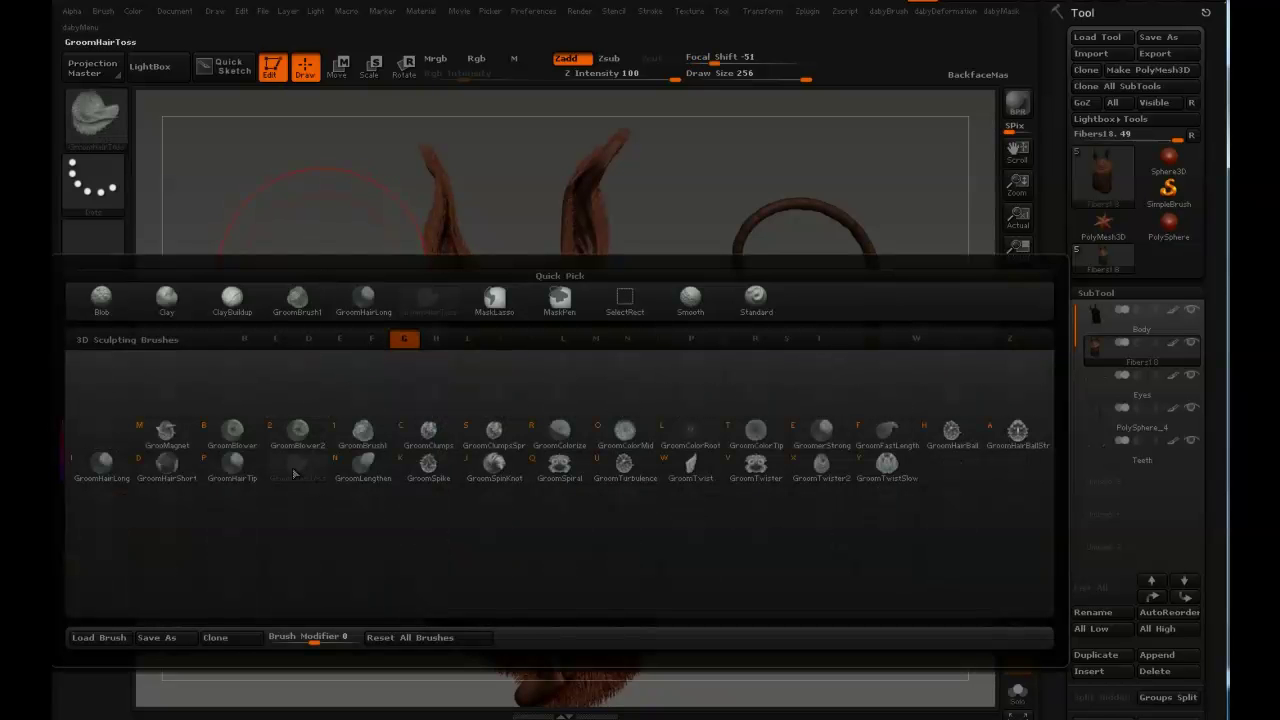
{"action": "mouse_move", "coordinate": [116, 476]}
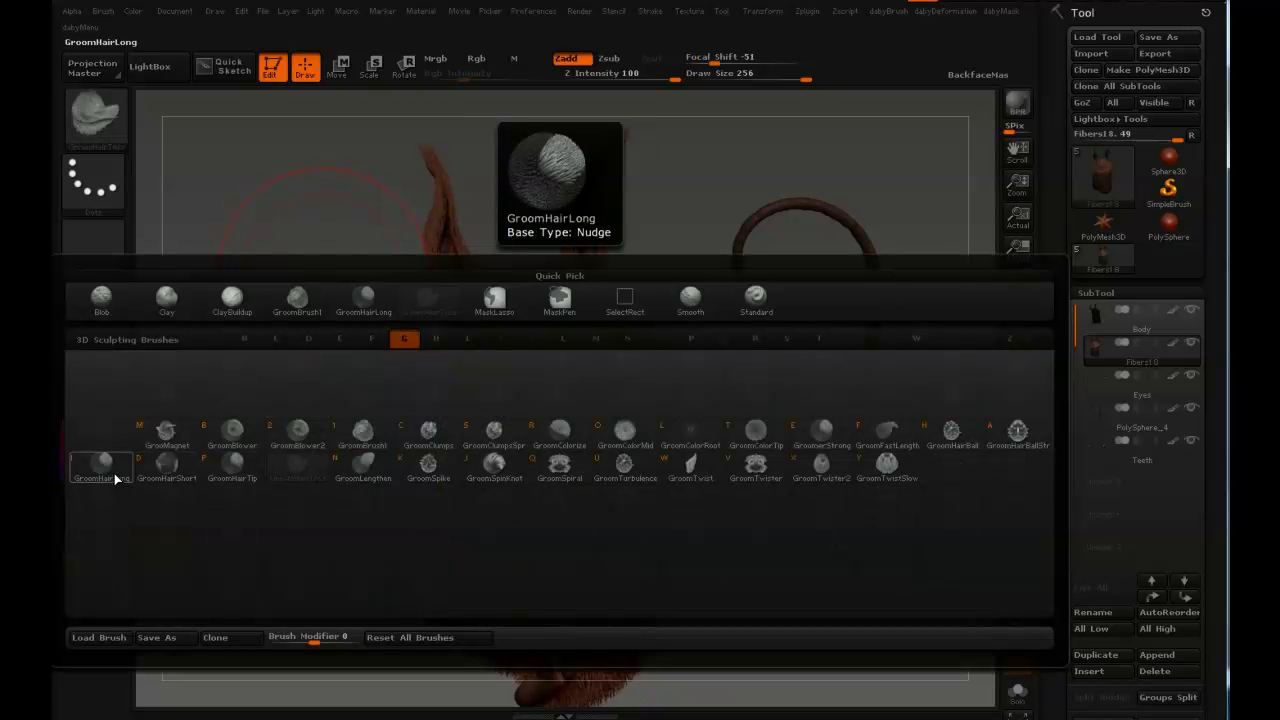
{"action": "left_click", "coordinate": [78, 468]}
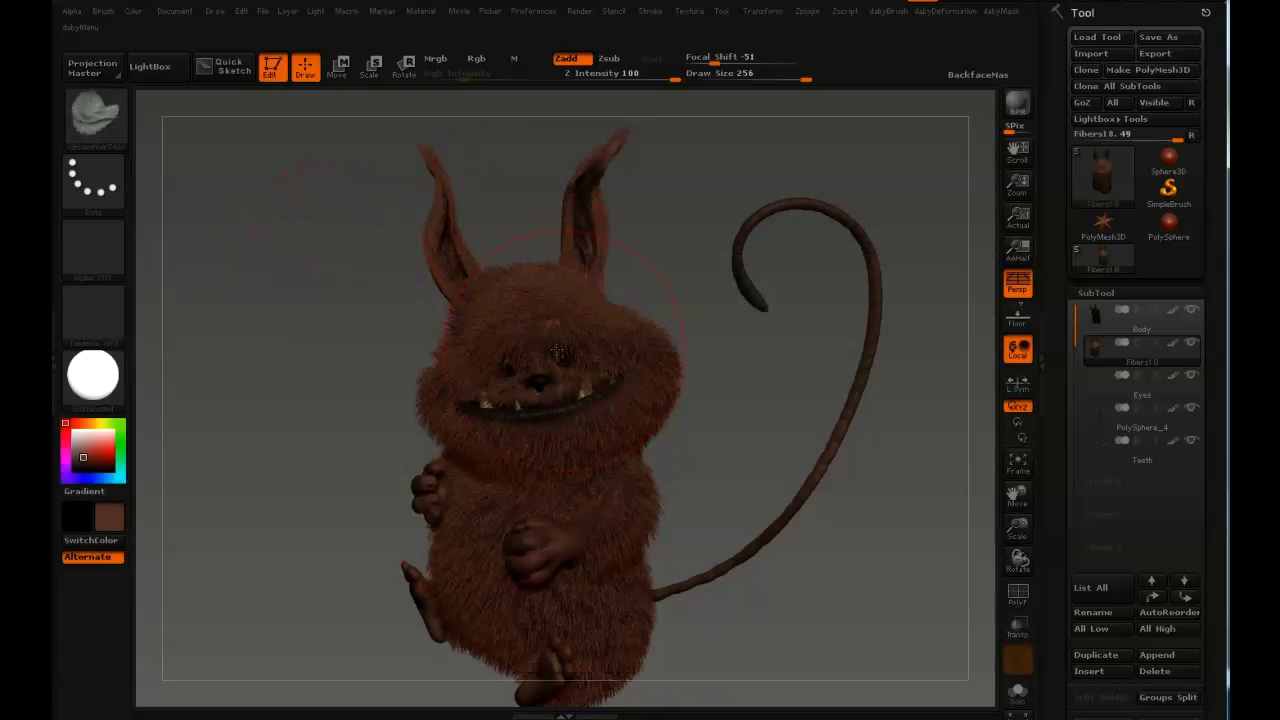
{"action": "key", "text": "b"}
{"action": "key", "text": "g"}
{"action": "key", "text": "s"}
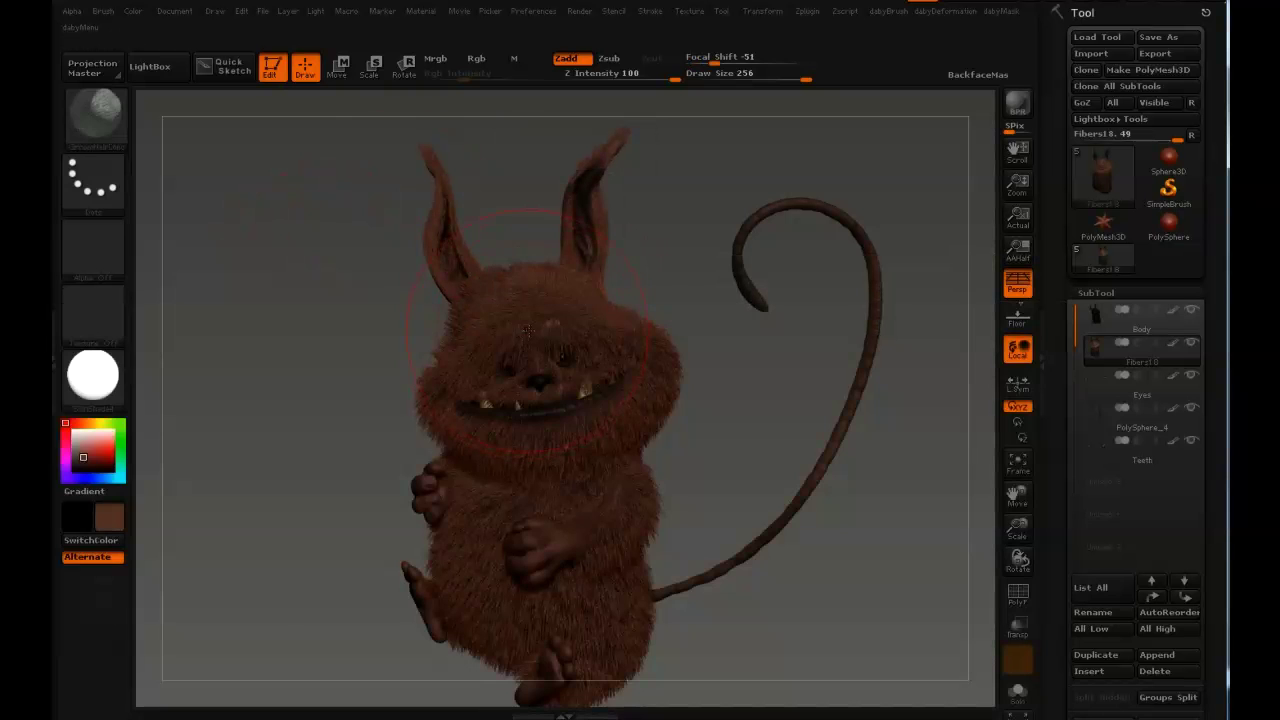
Switch to the GroomBrush1 brush and back to GroomHairLong
{"action": "key", "text": "b"}
{"action": "left_click", "coordinate": [524, 327]}
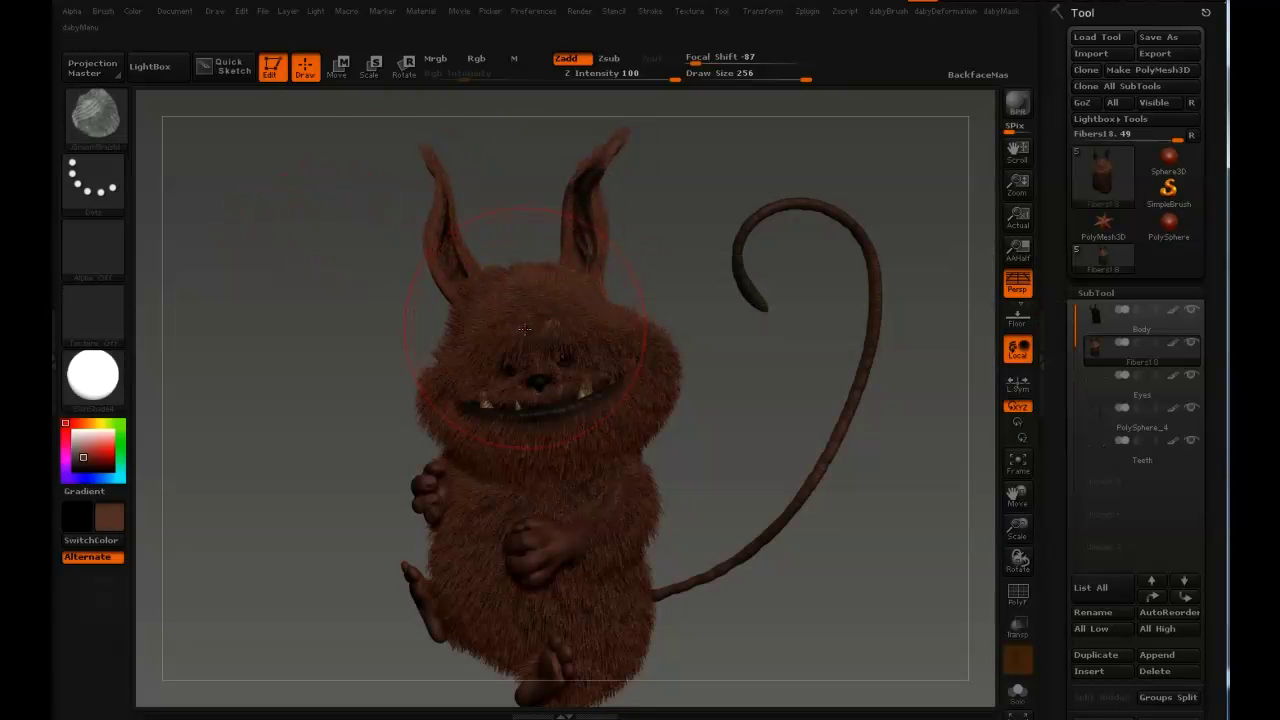
{"action": "key", "text": "b"}
{"action": "left_click", "coordinate": [524, 327]}
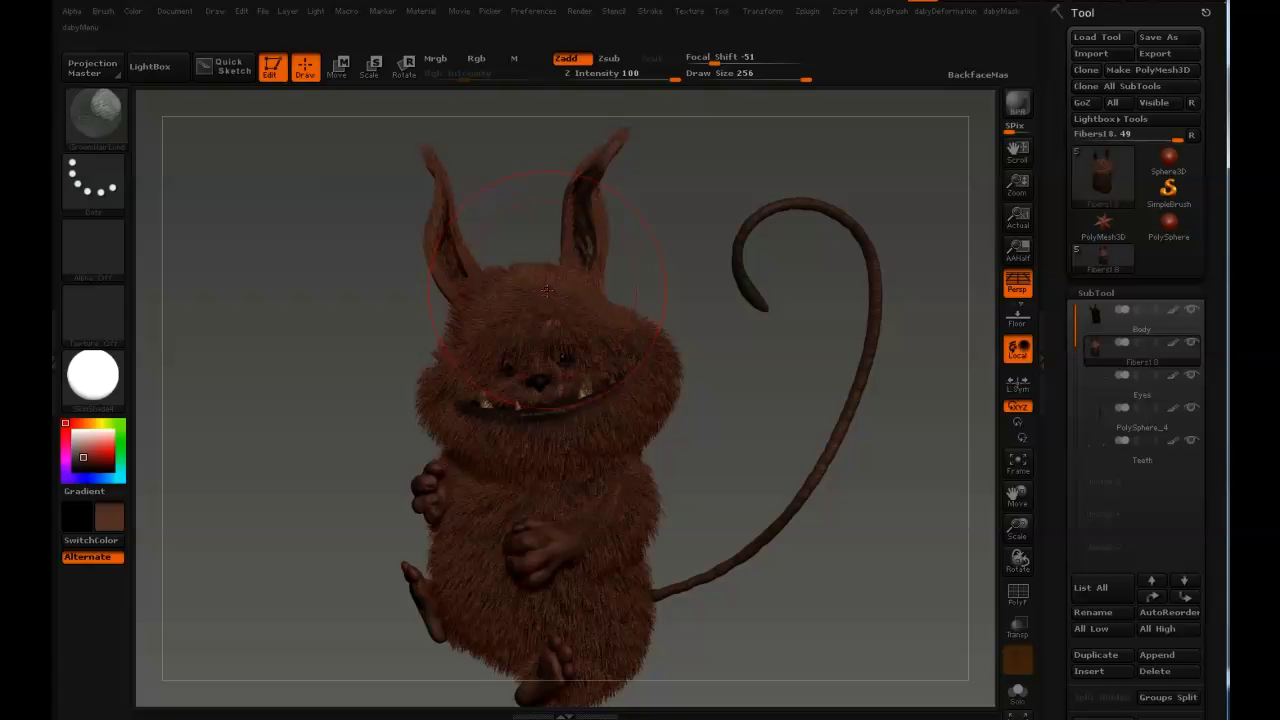
{"action": "right_click_drag", "start_coordinate": [520, 309], "coordinate": [531, 303]}
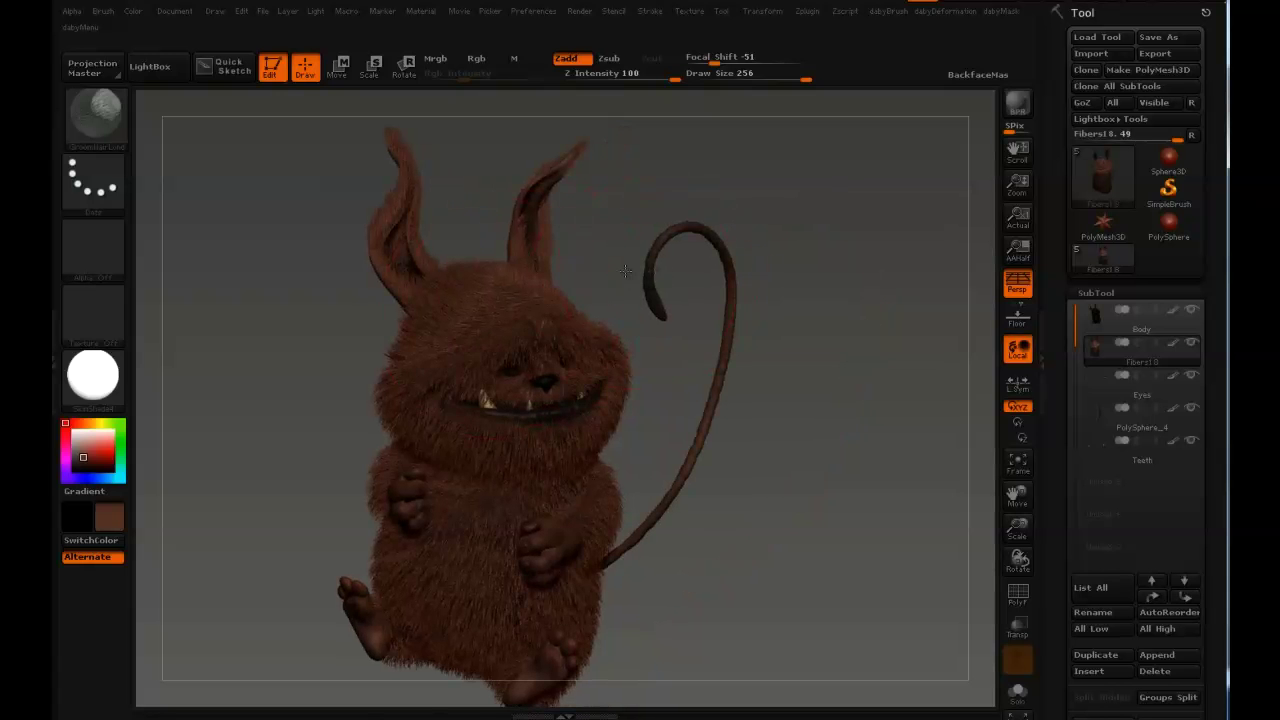
{"action": "left_click_drag", "start_coordinate": [624, 270], "coordinate": [610, 182]}
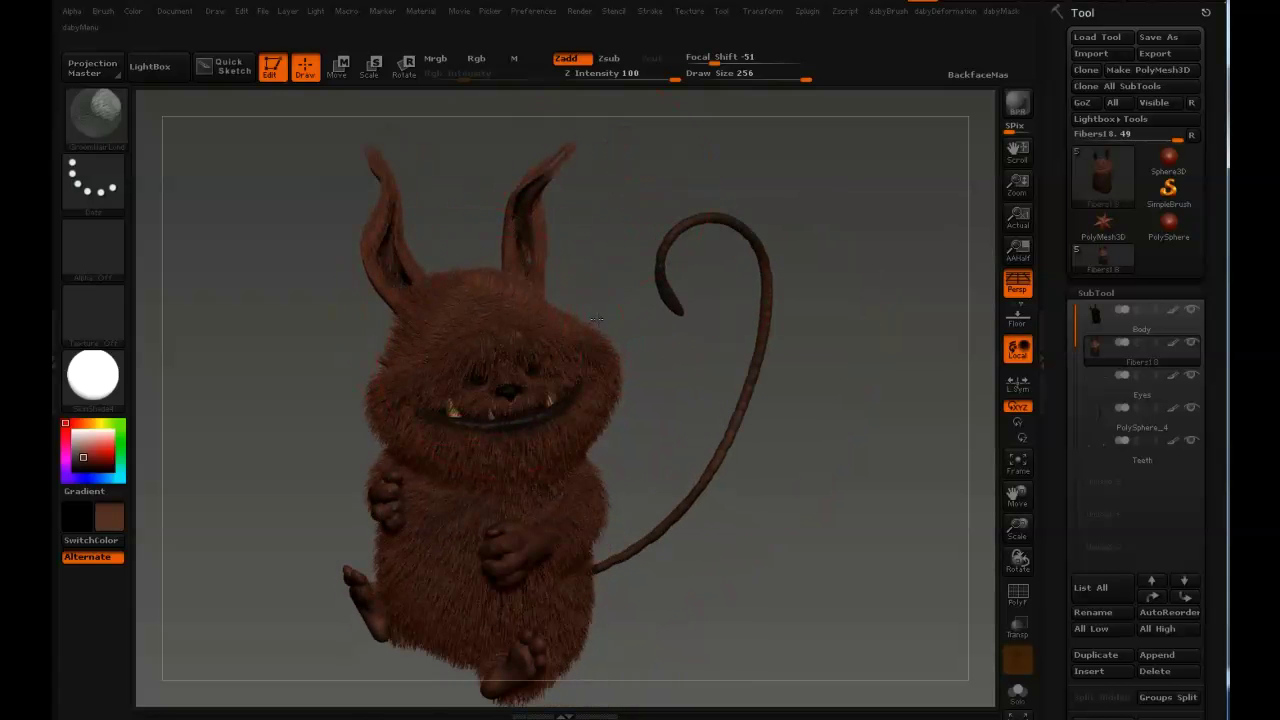
{"action": "mouse_move", "coordinate": [596, 318]}
{"action": "left_mouse_down"}
{"action": "mouse_move", "coordinate": [548, 310]}
{"action": "mouse_move", "coordinate": [612, 279]}
{"action": "mouse_move", "coordinate": [671, 206]}
{"action": "mouse_move", "coordinate": [650, 207]}
{"action": "mouse_move", "coordinate": [643, 244]}
{"action": "left_mouse_up"}
{"action": "mouse_move", "coordinate": [408, 240]}
{"action": "left_mouse_down", "text": "alt"}
{"action": "mouse_move", "coordinate": [419, 268]}
{"action": "mouse_move", "coordinate": [500, 296]}
{"action": "left_mouse_up", "text": "alt"}
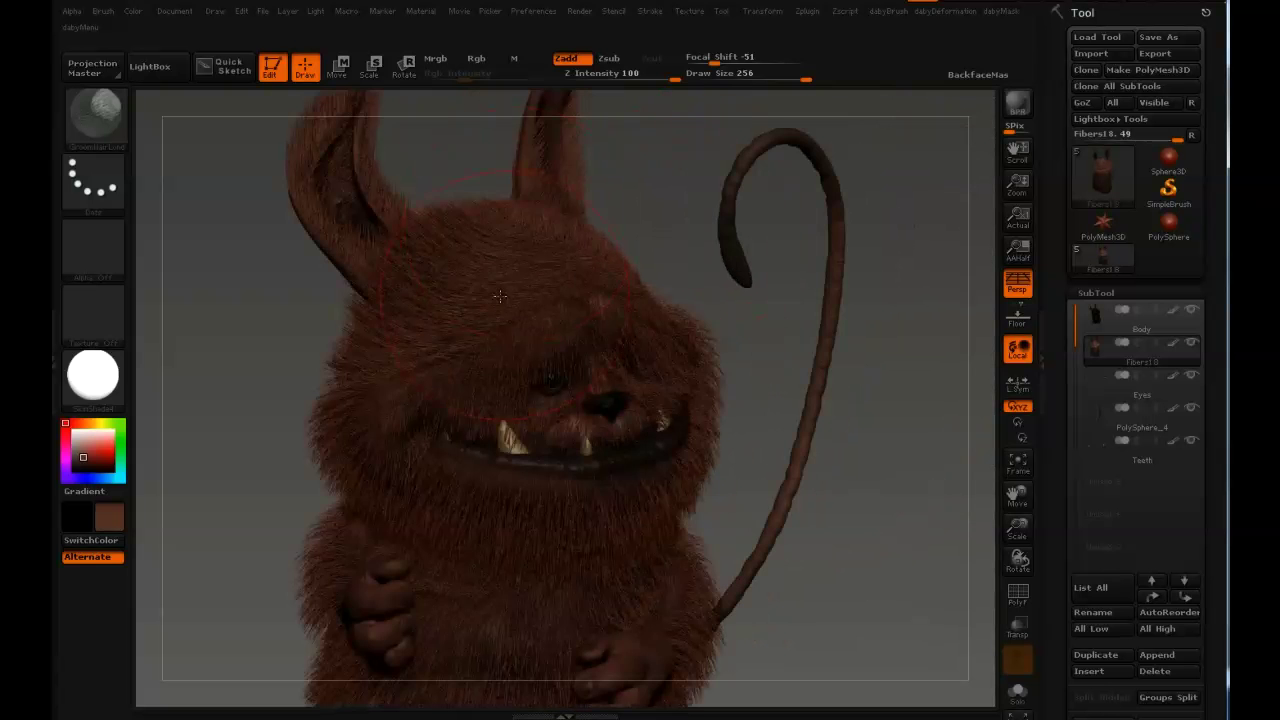
{"action": "key", "text": "b"}
{"action": "key", "text": "g"}
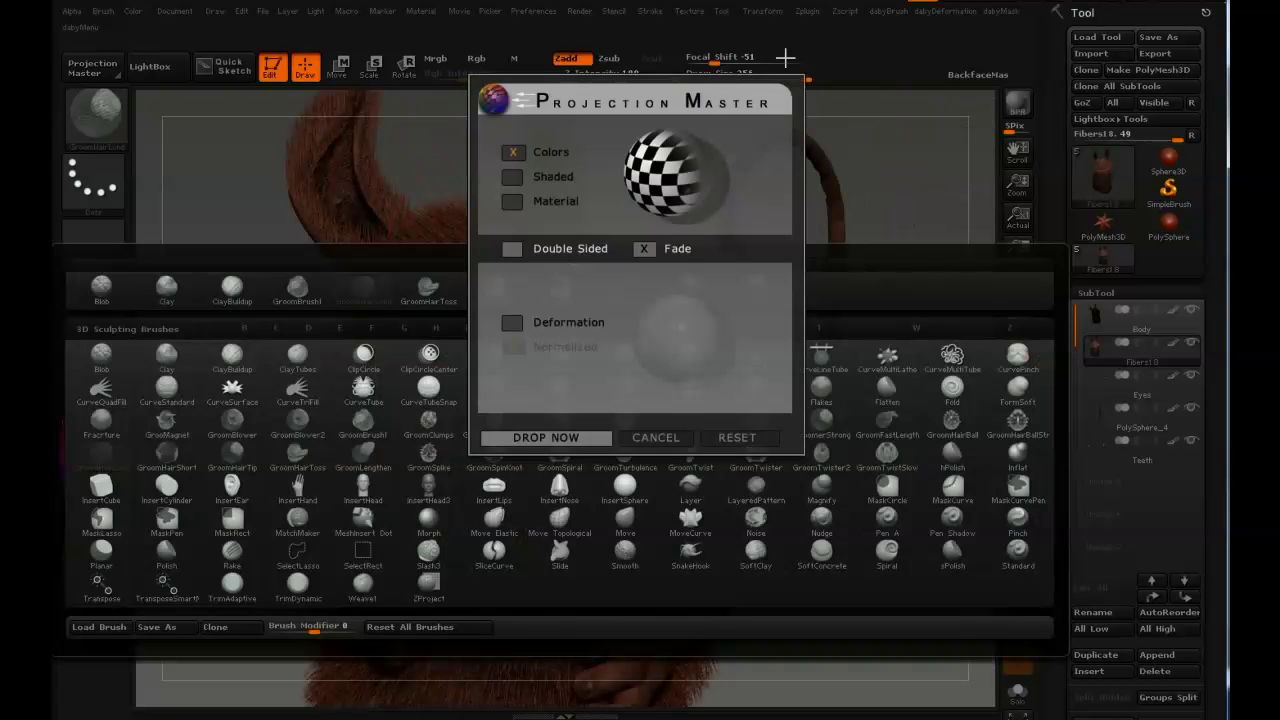
{"action": "left_click", "coordinate": [667, 441]}
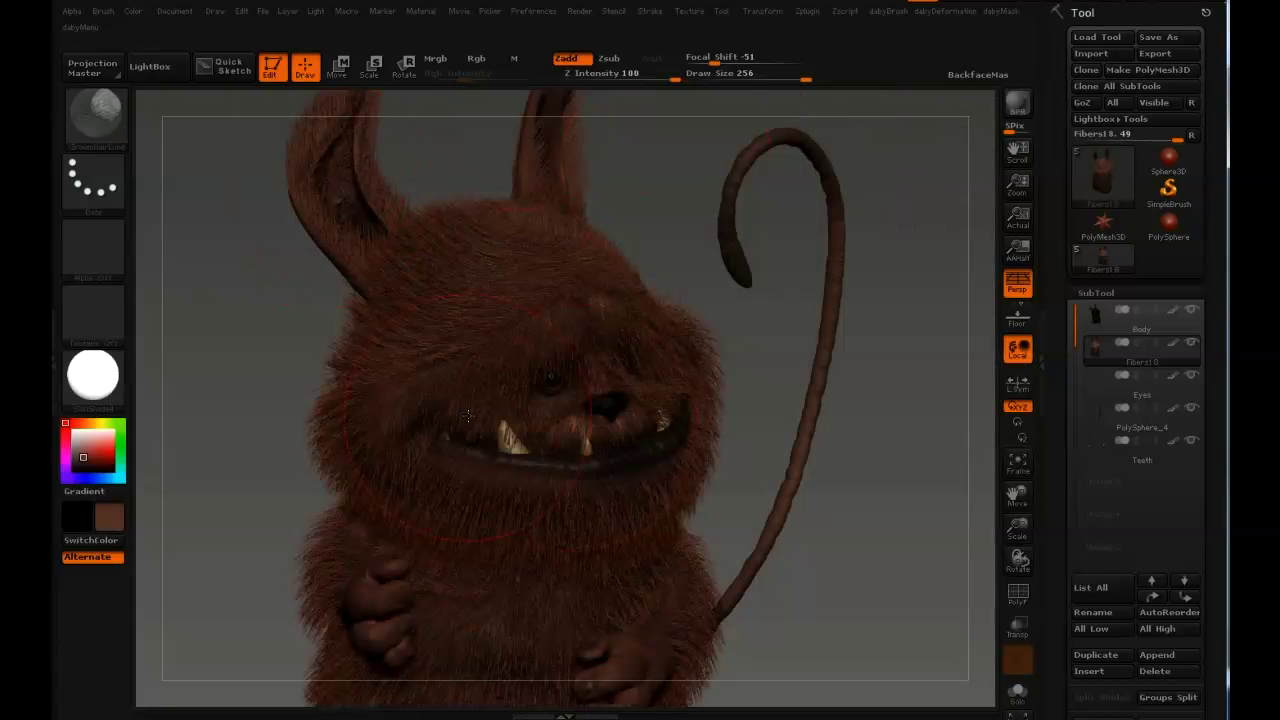
Switch to GroomBrush1, set the draw size to 208 and comb the fur around the creature's face
{"action": "key", "text": "b"}
{"action": "key", "text": "g"}
{"action": "key", "text": "b"}
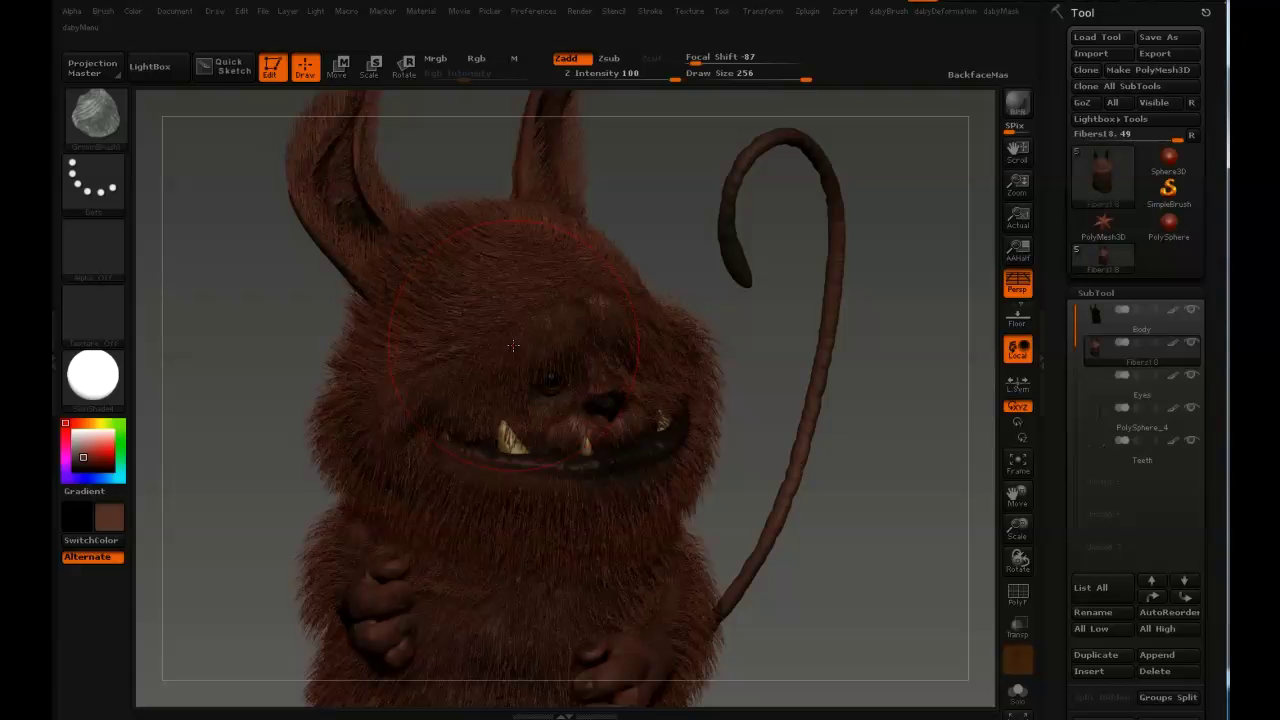
{"action": "key", "text": "s"}
{"action": "left_click_drag", "start_coordinate": [504, 348], "coordinate": [492, 348]}
{"action": "left_click_drag", "start_coordinate": [506, 402], "coordinate": [442, 309]}
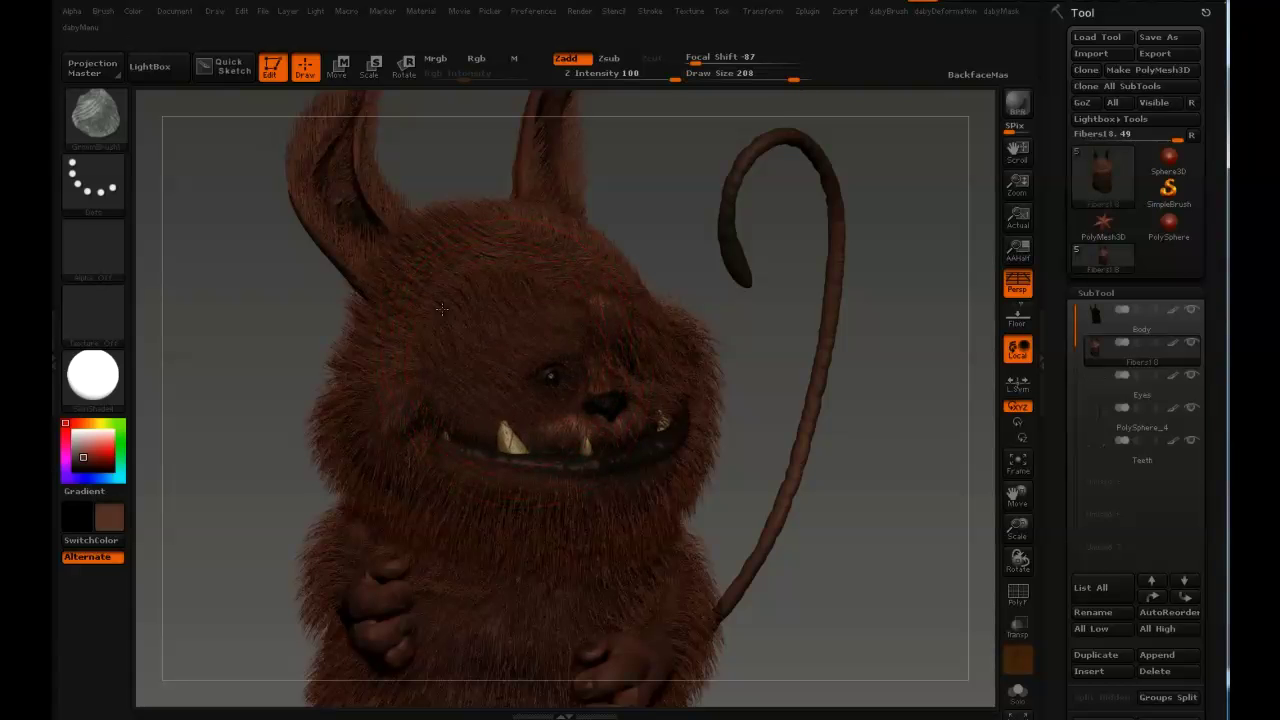
Apply the BrushAlpha alpha to the groom brush and comb the forehead fur with it
{"action": "left_click", "coordinate": [93, 250]}
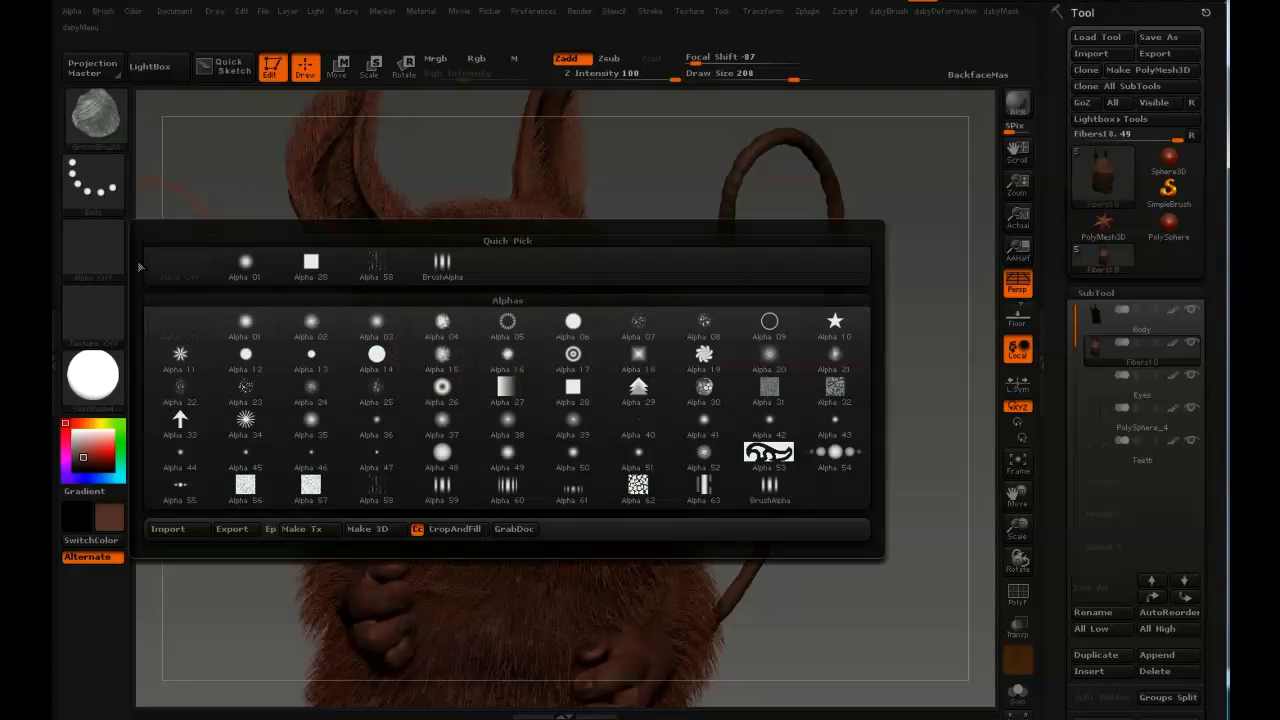
{"action": "left_click", "coordinate": [769, 486]}
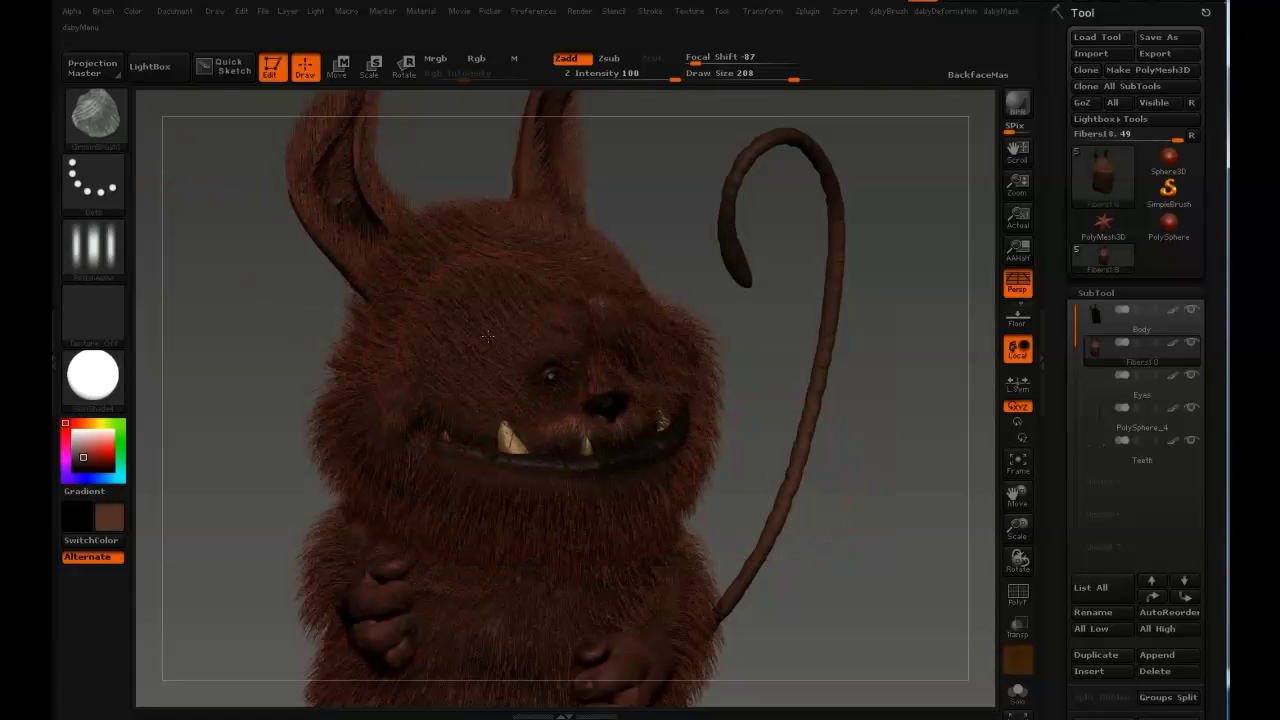
{"action": "left_click_drag", "start_coordinate": [433, 299], "coordinate": [543, 337]}
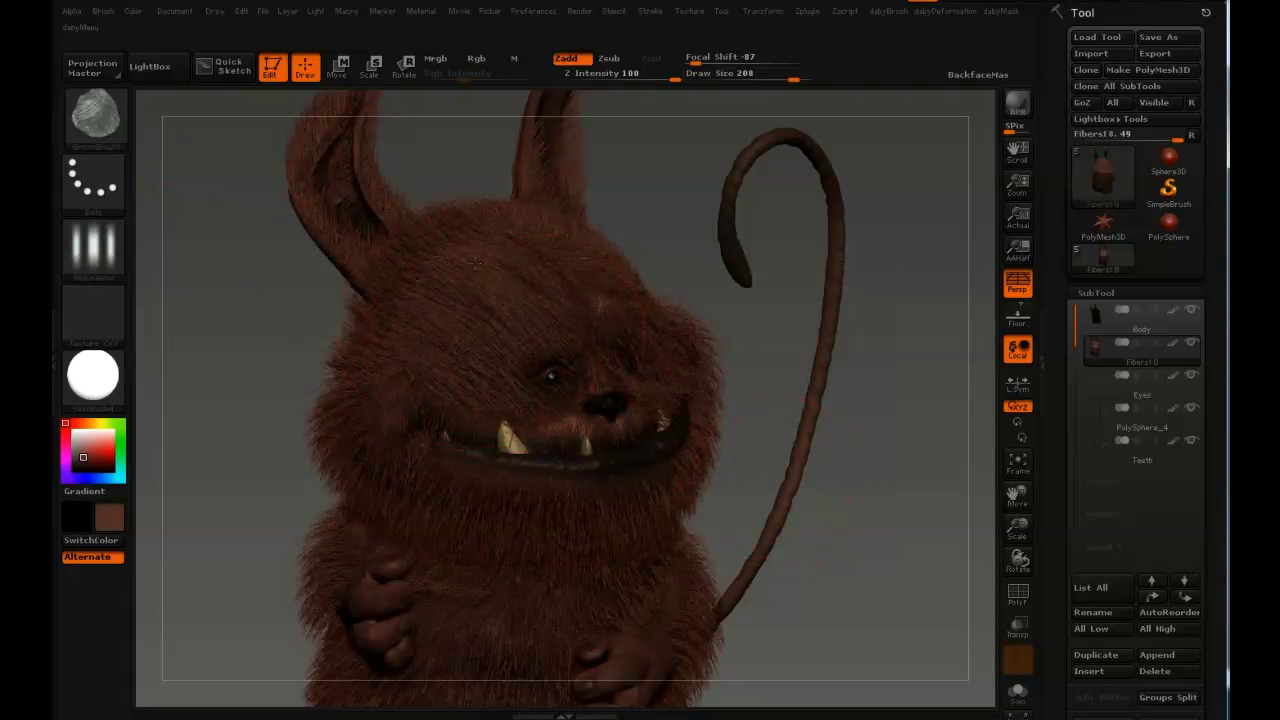
Enlarge the brush to a draw size of 256 and comb the fur across the forehead again
{"action": "key", "text": "s"}
{"action": "left_click_drag", "start_coordinate": [517, 294], "coordinate": [513, 294]}
{"action": "key", "text": "bracketright"}
{"action": "key", "text": "bracketright"}
{"action": "key", "text": "bracketright"}
{"action": "key", "text": "bracketright"}
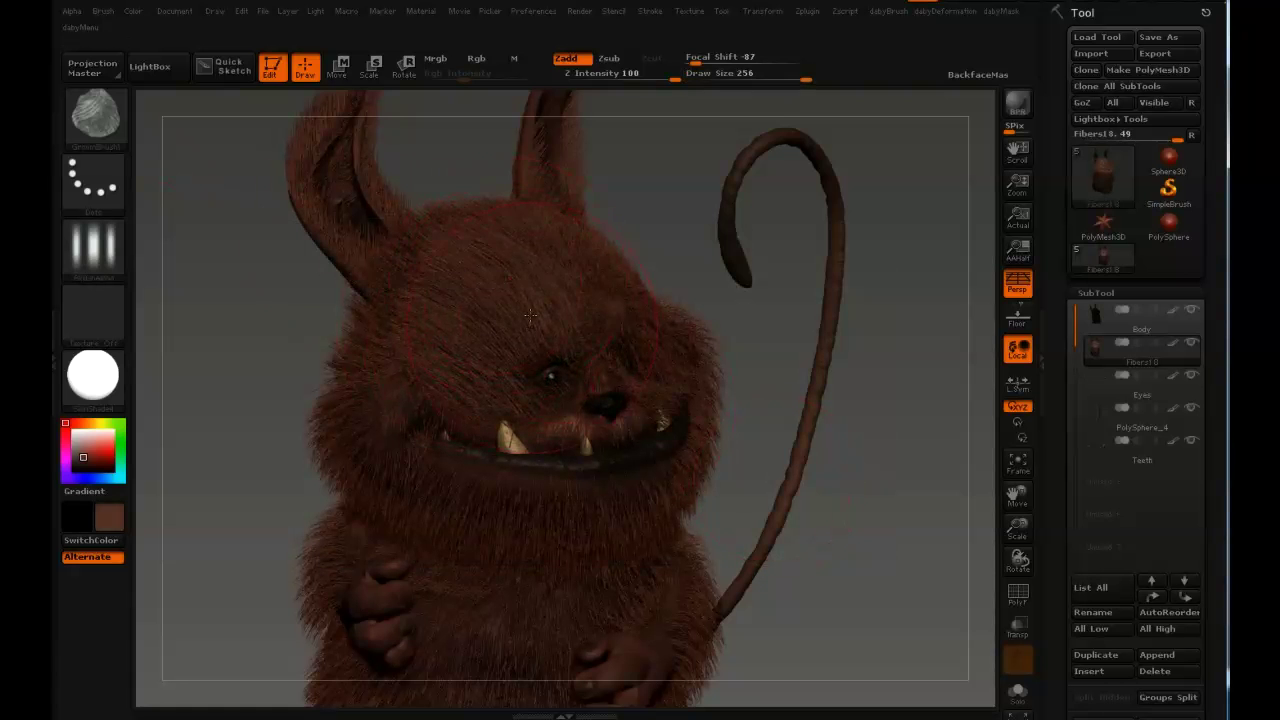
{"action": "left_click_drag", "start_coordinate": [445, 296], "coordinate": [420, 298]}
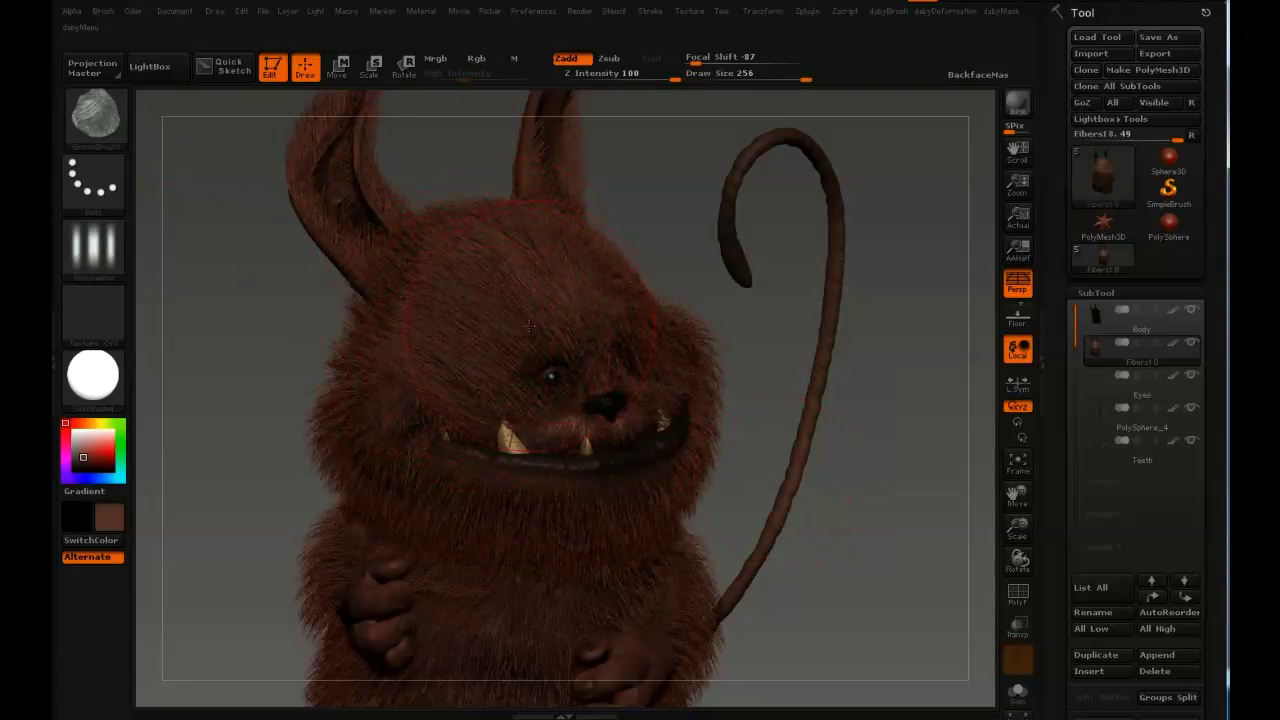
Store a new morph target for the fur
{"action": "left_click_drag", "start_coordinate": [750, 335], "coordinate": [788, 290]}
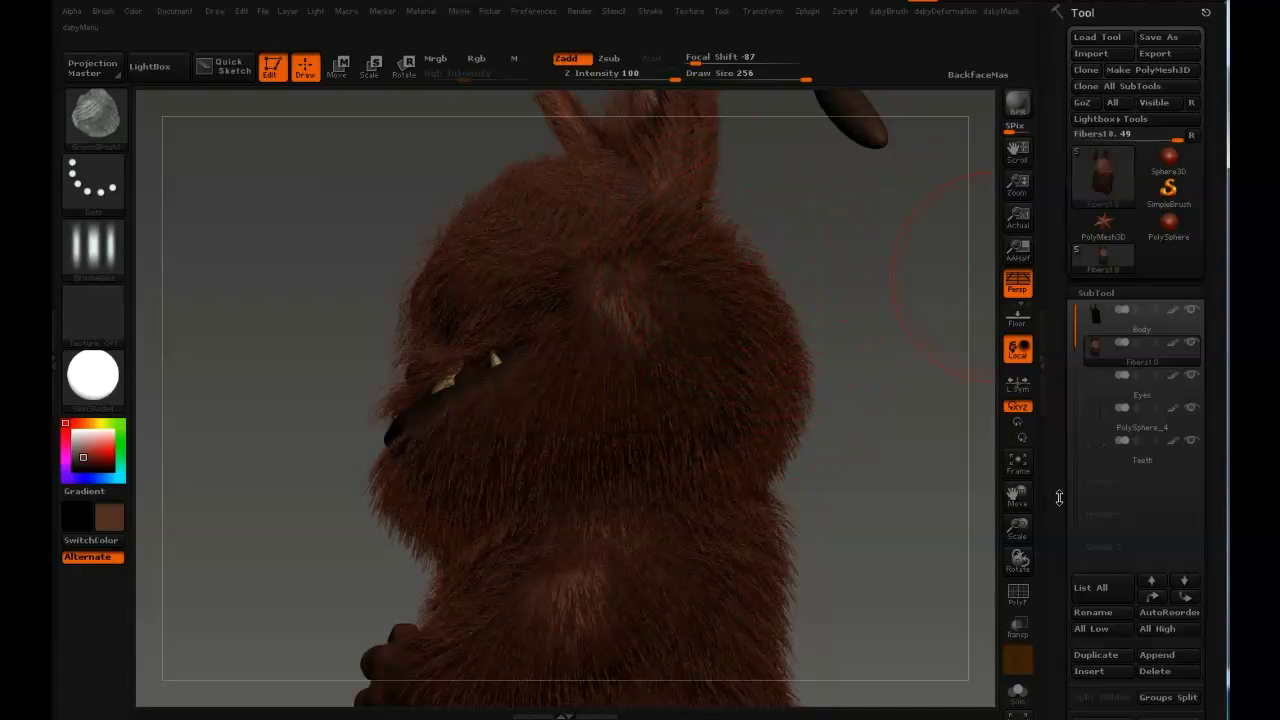
{"action": "left_click_drag", "start_coordinate": [1059, 498], "coordinate": [1069, 124]}
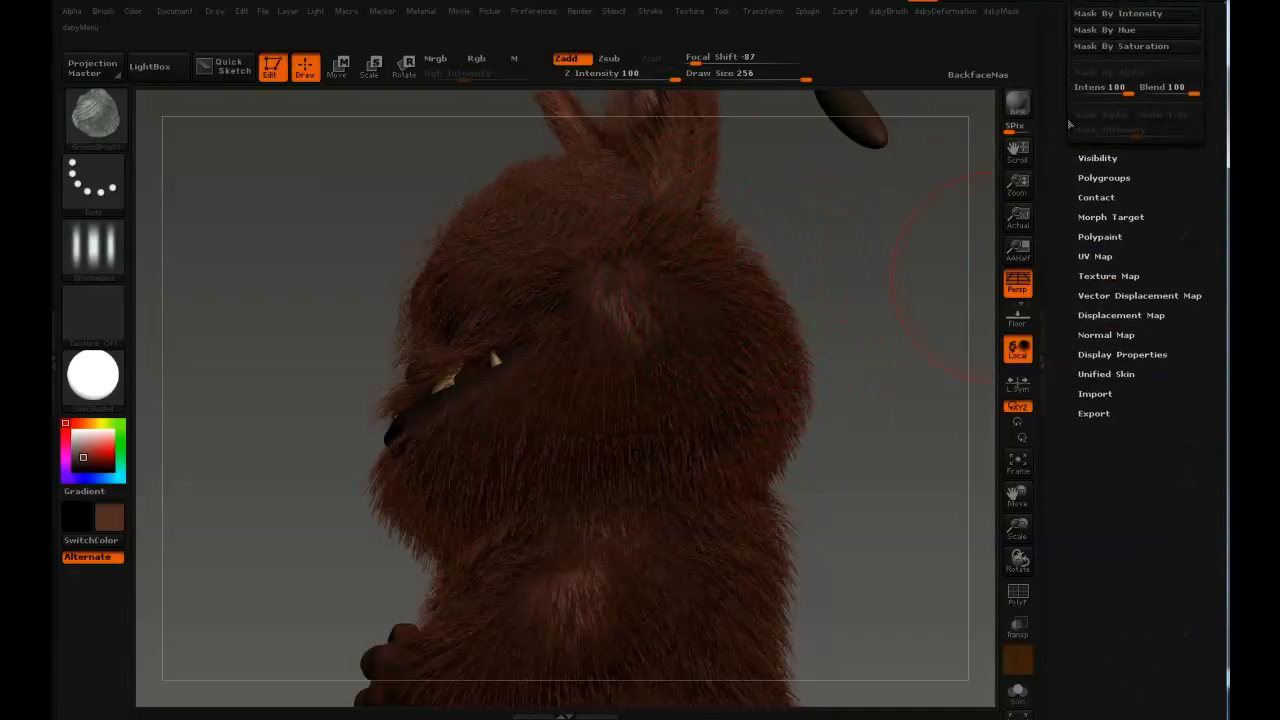
{"action": "left_click", "coordinate": [1096, 217]}
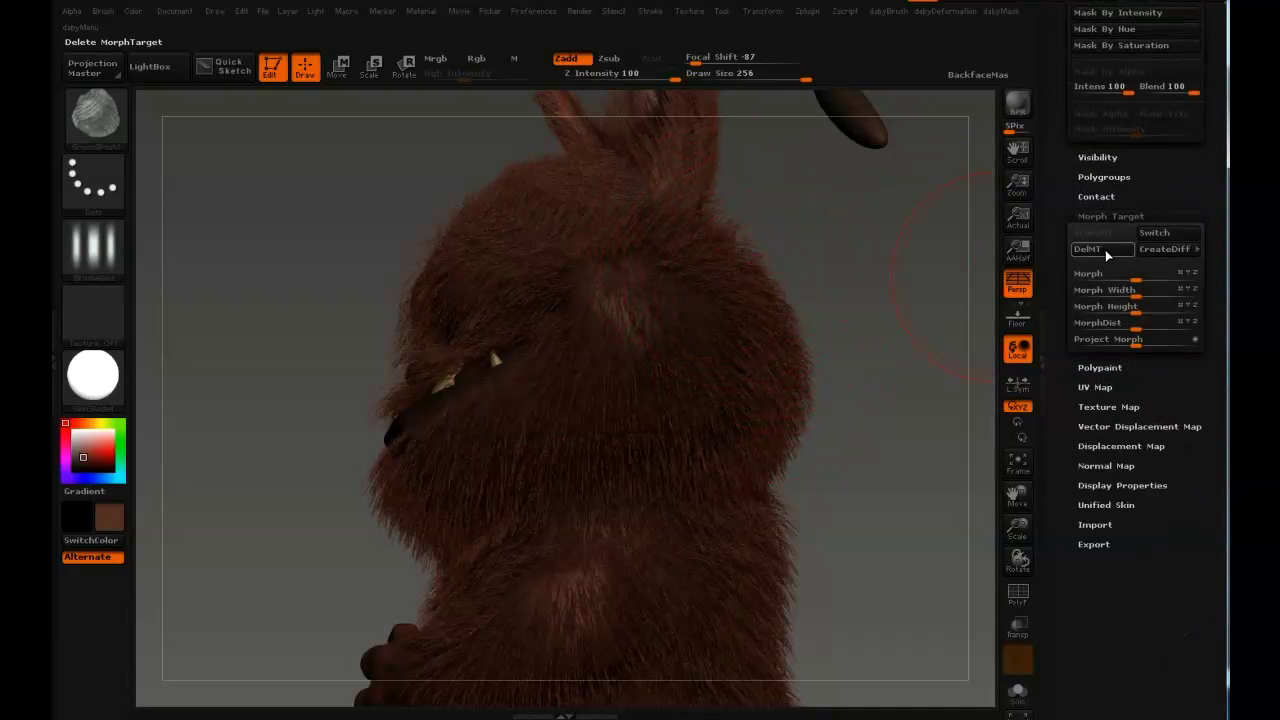
{"action": "left_click", "coordinate": [1093, 232]}
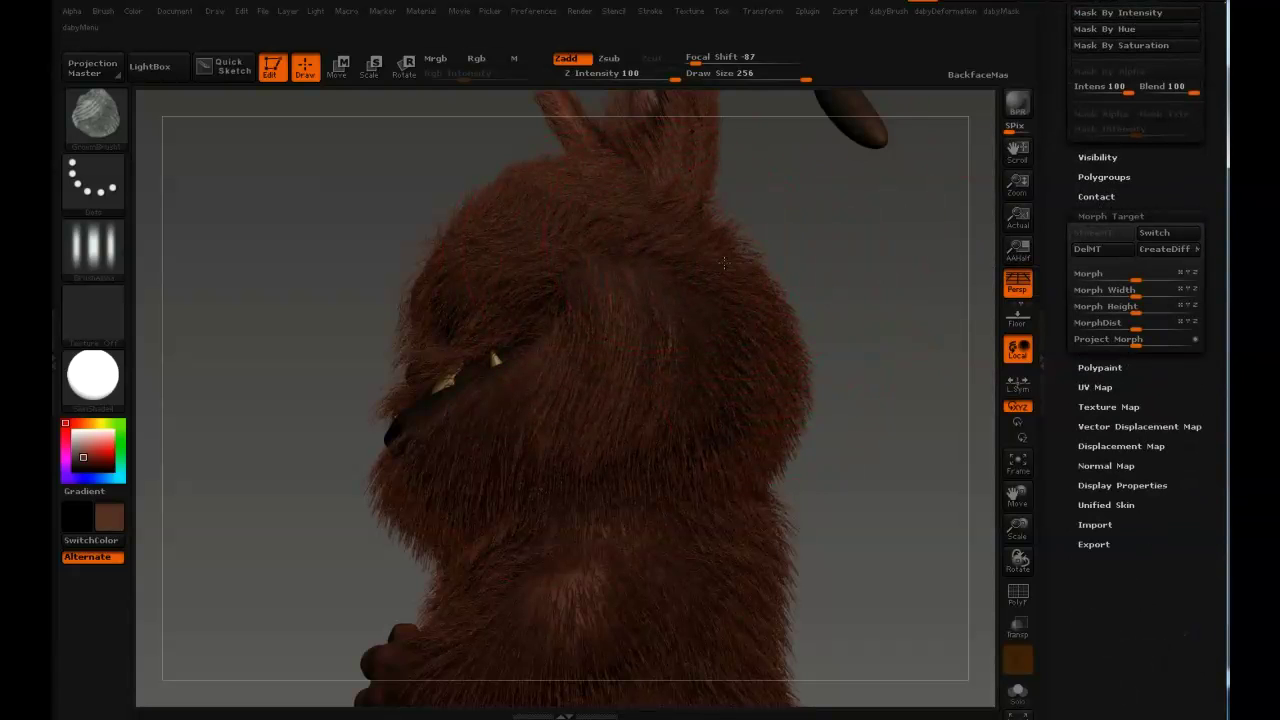
Comb the fur down along the side and back of the creature's head with GroomBrush1
{"action": "left_click_drag", "start_coordinate": [804, 406], "coordinate": [784, 460]}
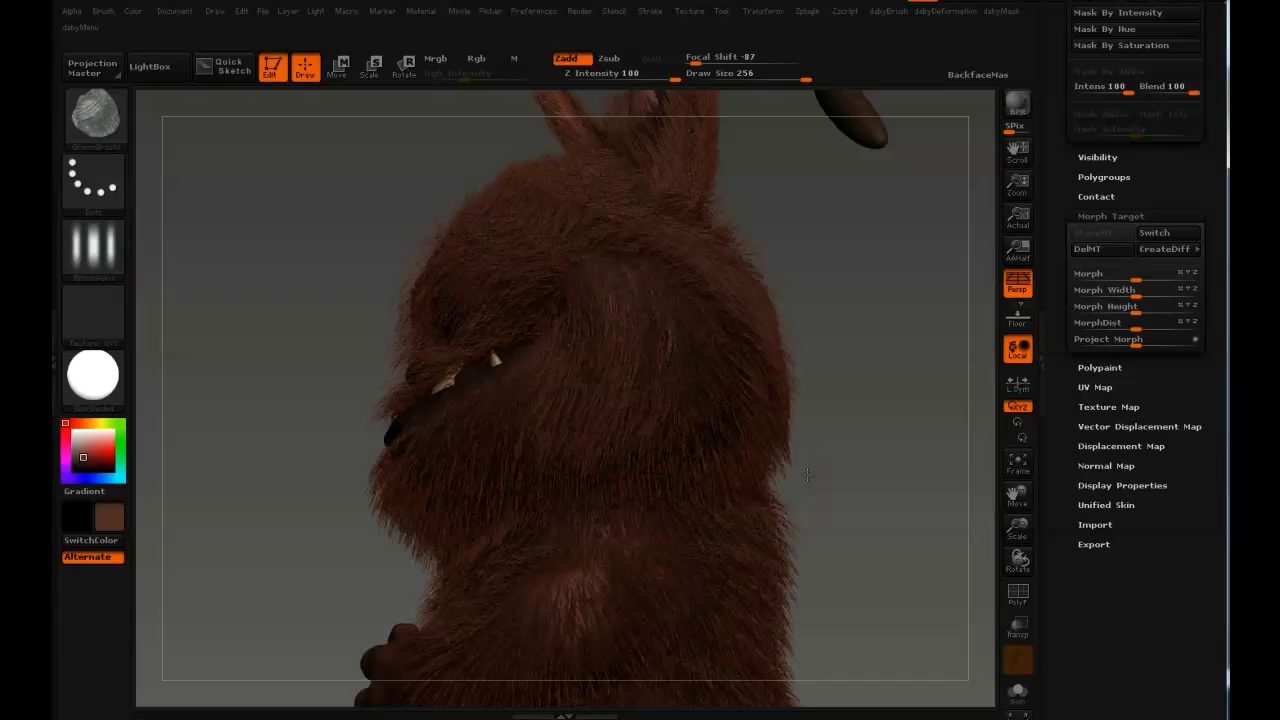
{"action": "mouse_move", "coordinate": [884, 383]}
{"action": "left_mouse_down"}
{"action": "mouse_move", "coordinate": [805, 412]}
{"action": "mouse_move", "coordinate": [819, 406]}
{"action": "left_mouse_up"}
{"action": "right_click_drag", "start_coordinate": [819, 406], "coordinate": [768, 329]}
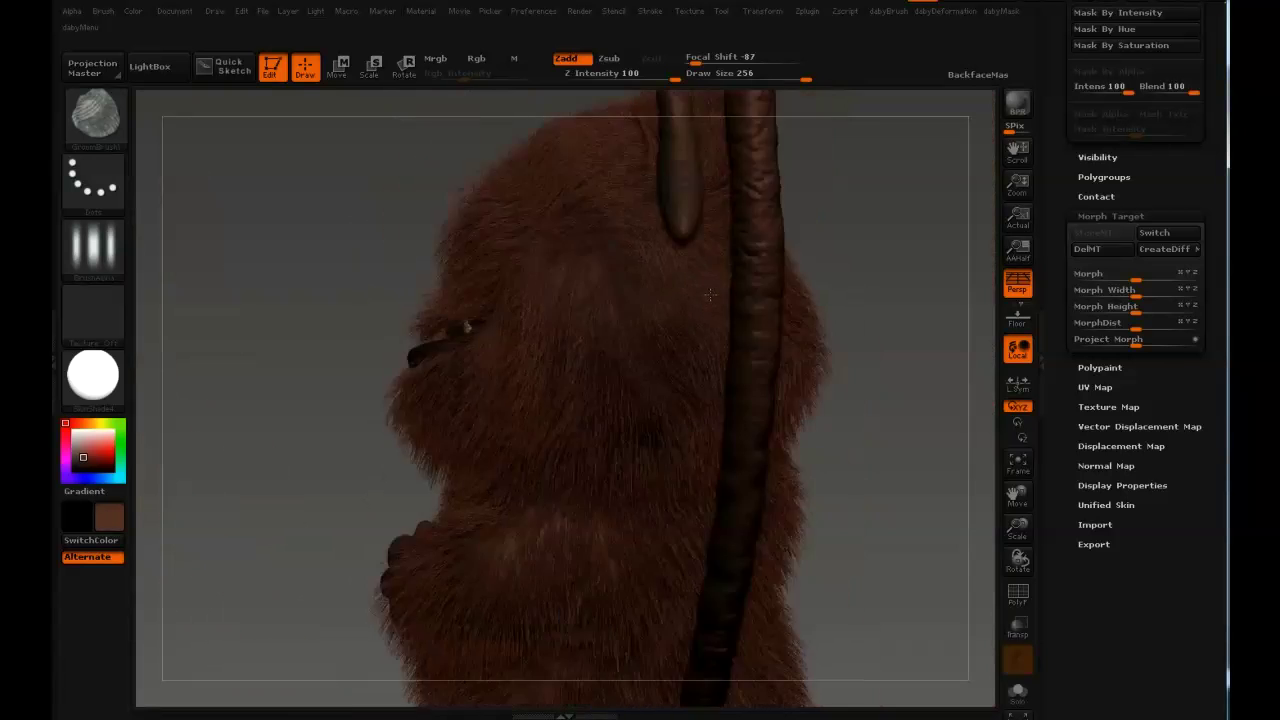
{"action": "right_click_drag", "start_coordinate": [668, 289], "coordinate": [720, 297]}
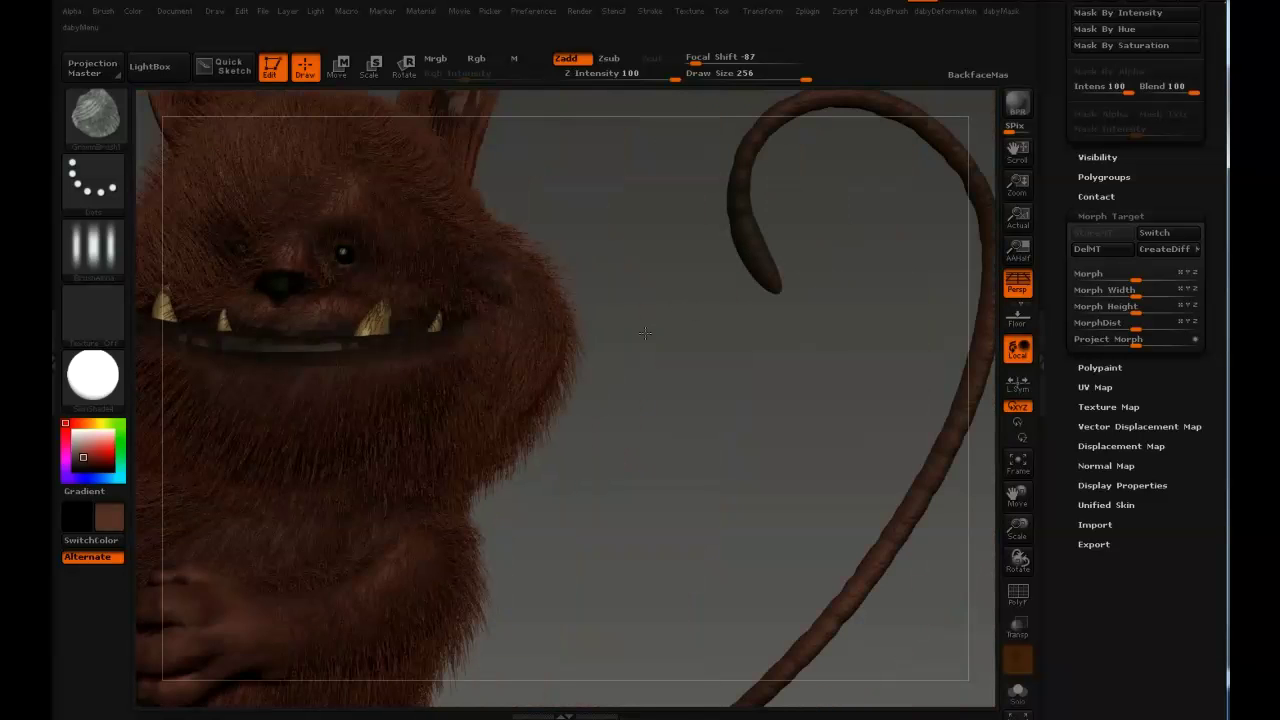
Pull the fur on the creature's left cheek outward and comb it down along the cheek's outline
{"action": "left_click_drag", "start_coordinate": [645, 333], "coordinate": [675, 336]}
{"action": "mouse_move", "coordinate": [557, 338]}
{"action": "left_mouse_down"}
{"action": "mouse_move", "coordinate": [622, 325]}
{"action": "mouse_move", "coordinate": [688, 255]}
{"action": "left_mouse_up"}
{"action": "left_click_drag", "start_coordinate": [604, 326], "coordinate": [596, 333]}
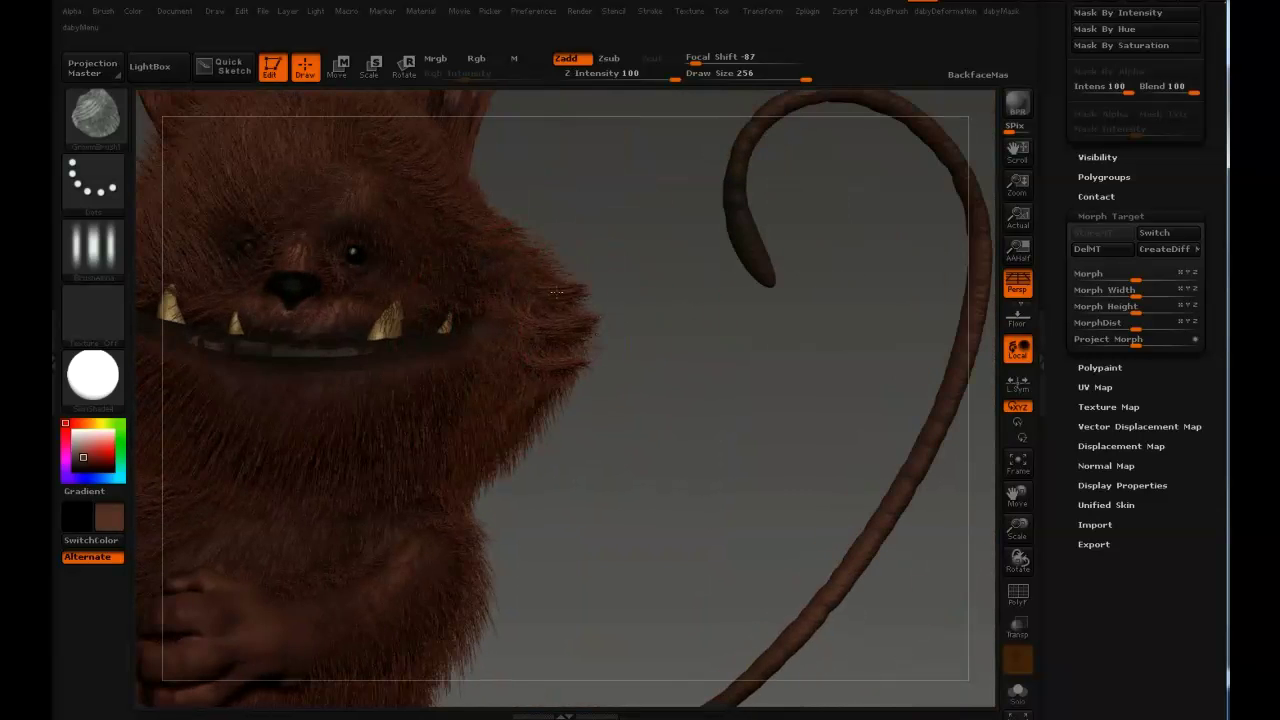
{"action": "mouse_move", "coordinate": [556, 293]}
{"action": "left_mouse_down"}
{"action": "mouse_move", "coordinate": [528, 290]}
{"action": "mouse_move", "coordinate": [580, 375]}
{"action": "left_mouse_up"}
{"action": "left_click_drag", "start_coordinate": [598, 280], "coordinate": [562, 425]}
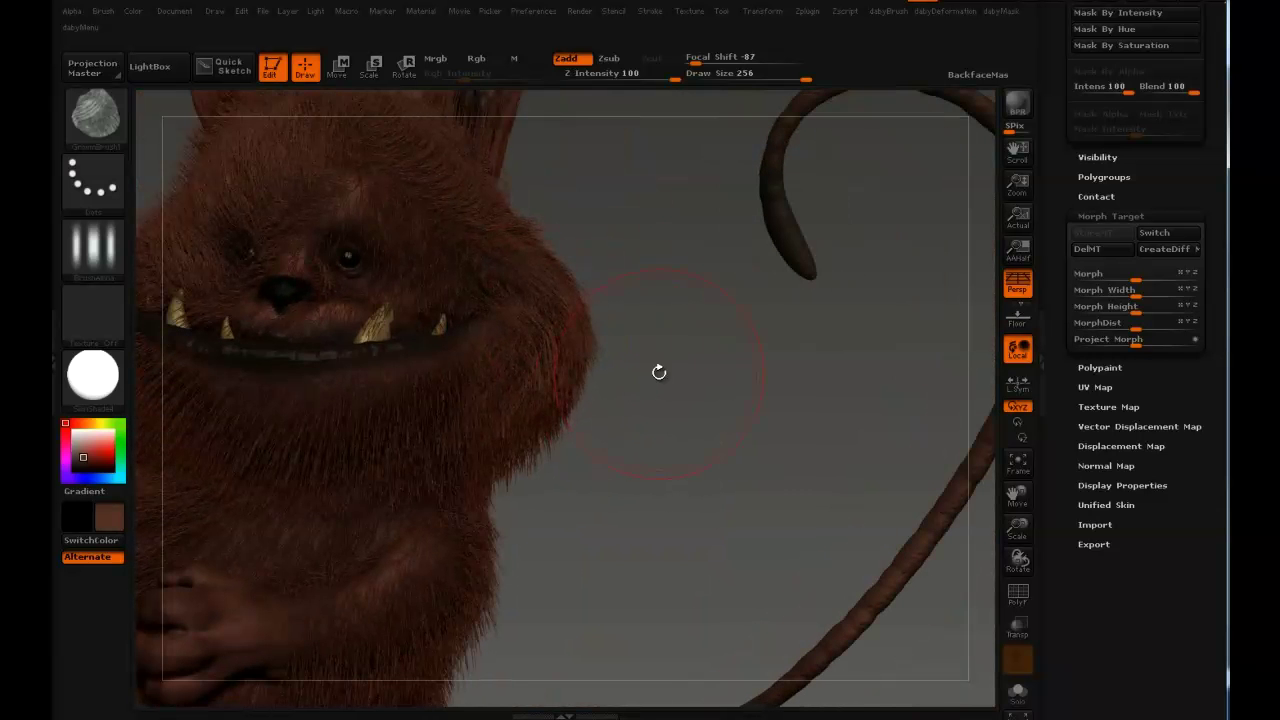
{"action": "left_click_drag", "start_coordinate": [659, 372], "coordinate": [603, 366]}
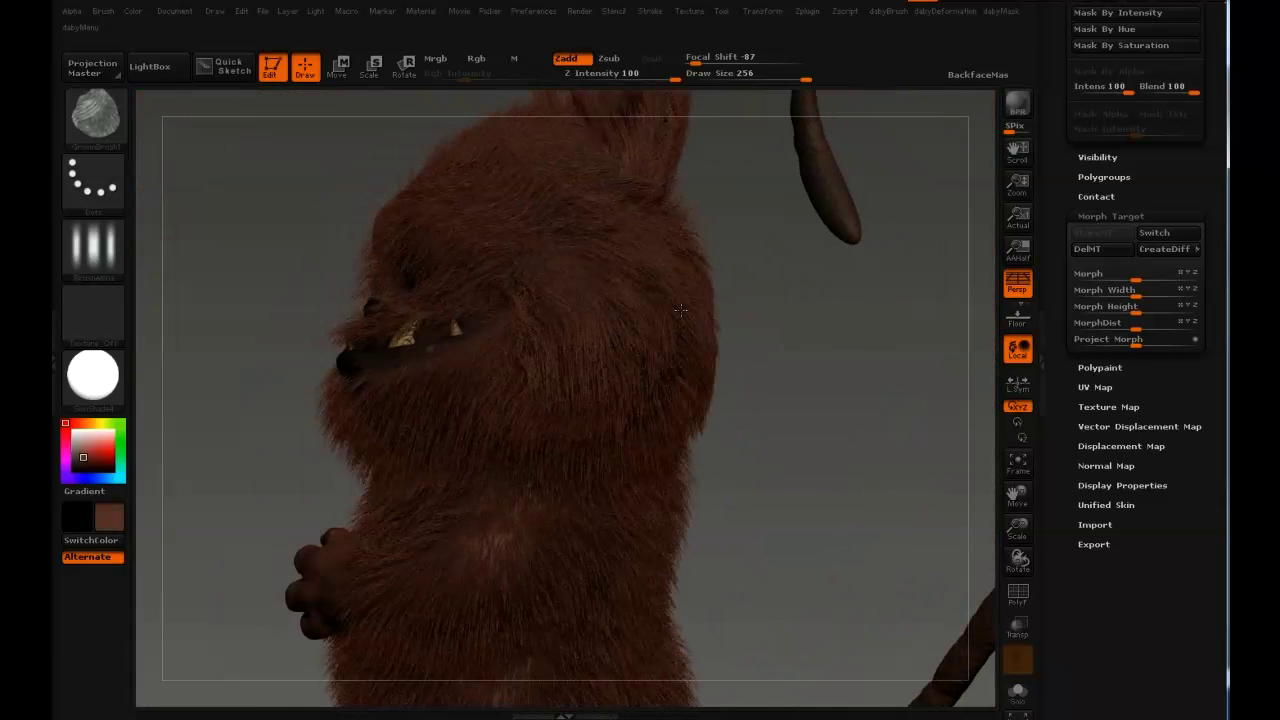
{"action": "mouse_move", "coordinate": [681, 311]}
{"action": "right_mouse_down"}
{"action": "mouse_move", "coordinate": [665, 317]}
{"action": "mouse_move", "coordinate": [636, 256]}
{"action": "mouse_move", "coordinate": [666, 360]}
{"action": "right_mouse_up"}
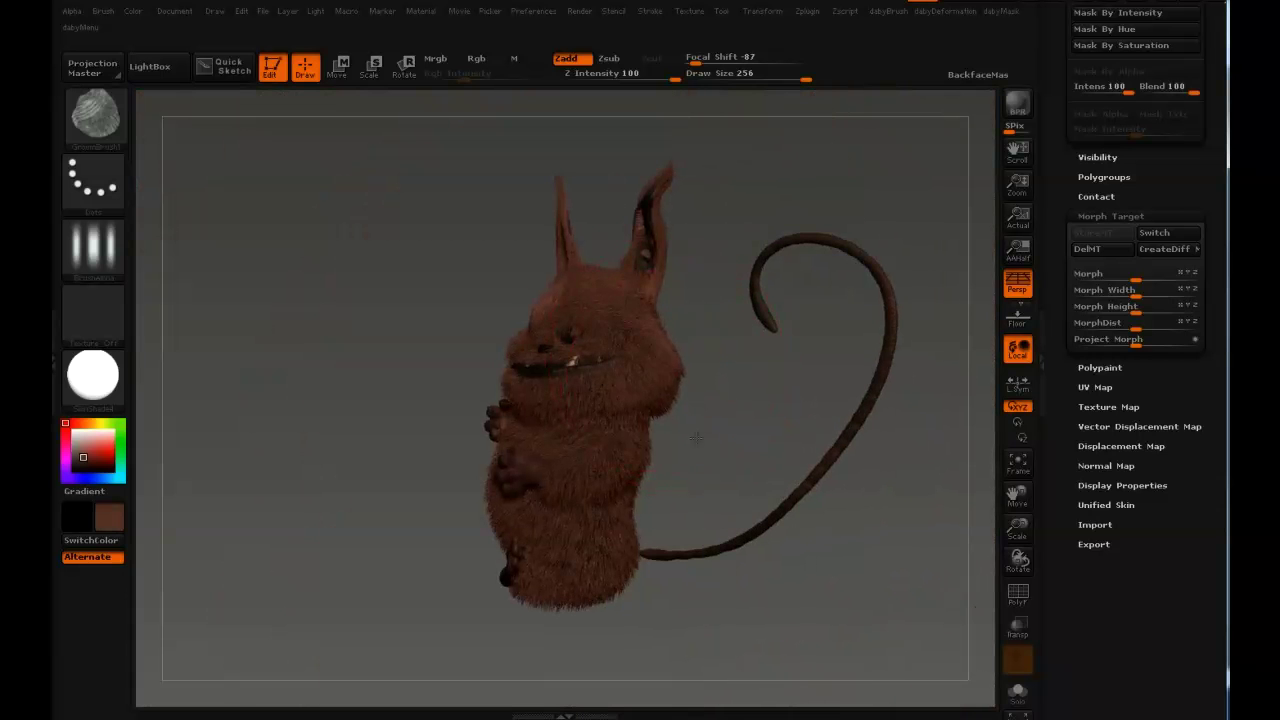
Comb the fur on the rear side of the head behind the cheek
{"action": "mouse_move", "coordinate": [696, 437]}
{"action": "left_mouse_down"}
{"action": "mouse_move", "coordinate": [619, 337]}
{"action": "mouse_move", "coordinate": [685, 405]}
{"action": "left_mouse_up"}
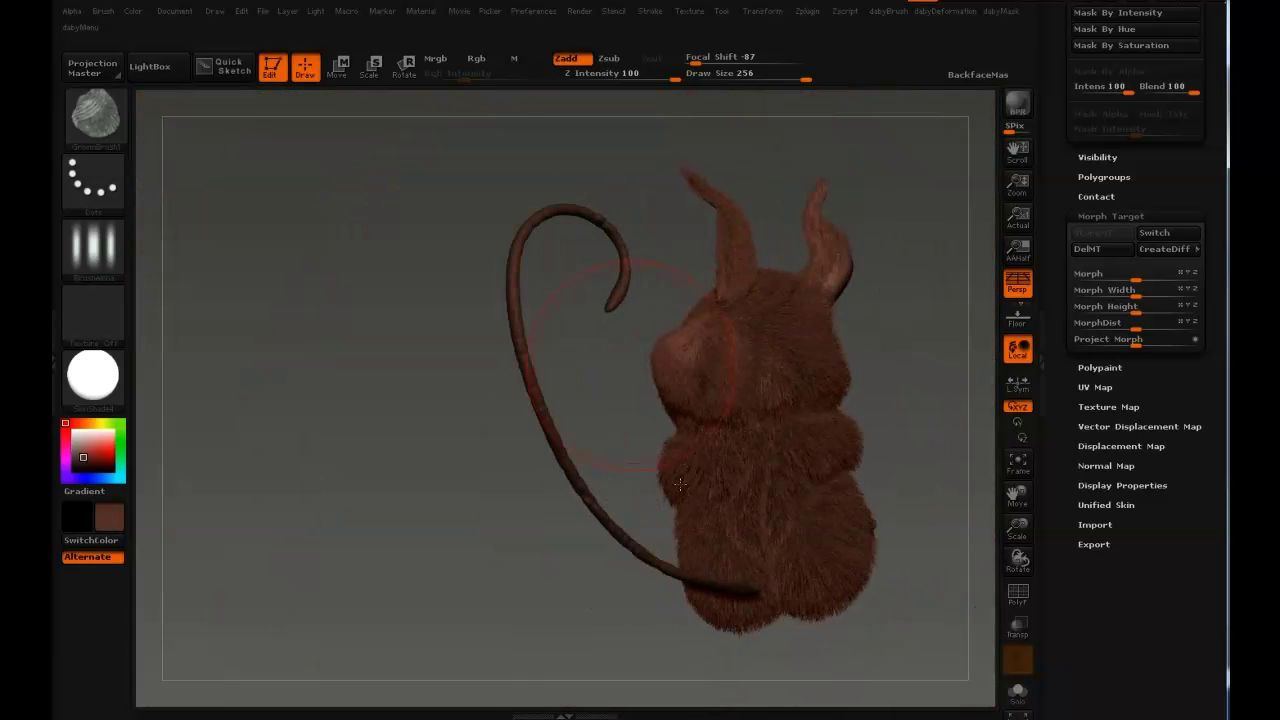
{"action": "right_click_drag", "start_coordinate": [680, 484], "coordinate": [680, 560], "text": "ctrl"}
{"action": "right_click_drag", "start_coordinate": [610, 440], "coordinate": [657, 403]}
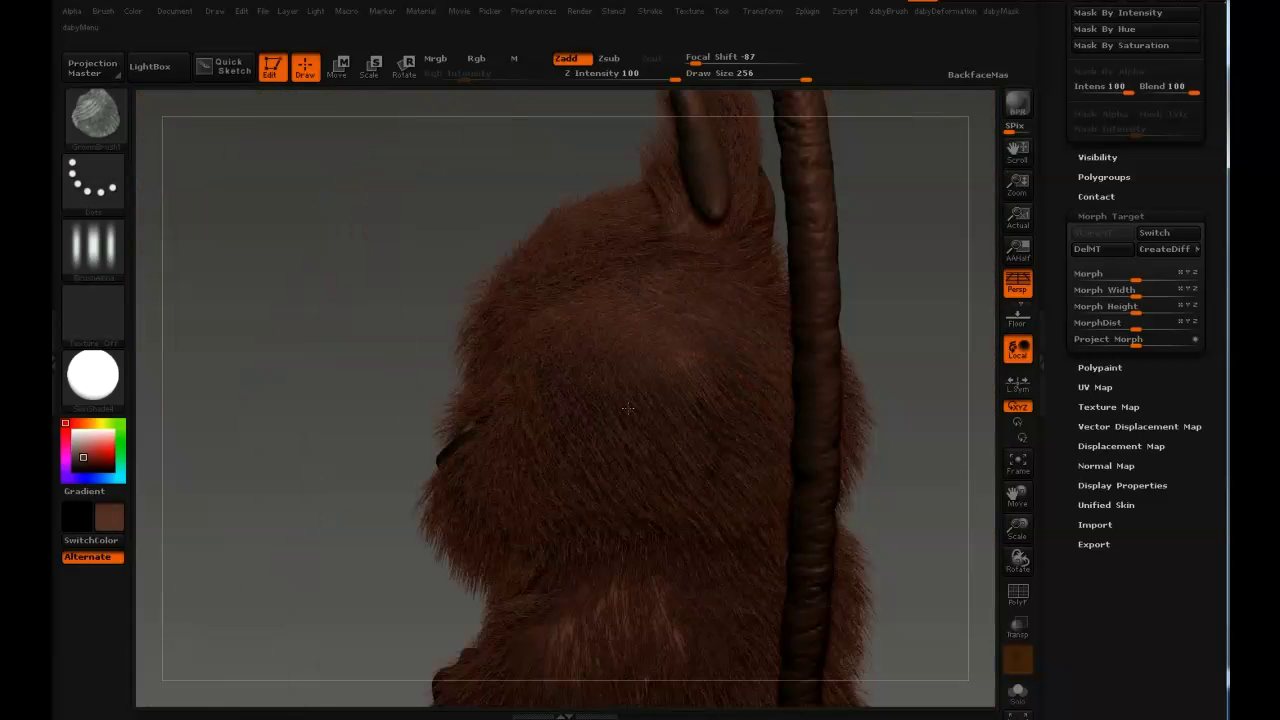
{"action": "left_click_drag", "start_coordinate": [628, 407], "coordinate": [580, 355]}
{"action": "right_click_drag", "start_coordinate": [487, 337], "coordinate": [595, 311], "text": "ctrl"}
{"action": "left_click_drag", "start_coordinate": [595, 311], "coordinate": [463, 338]}
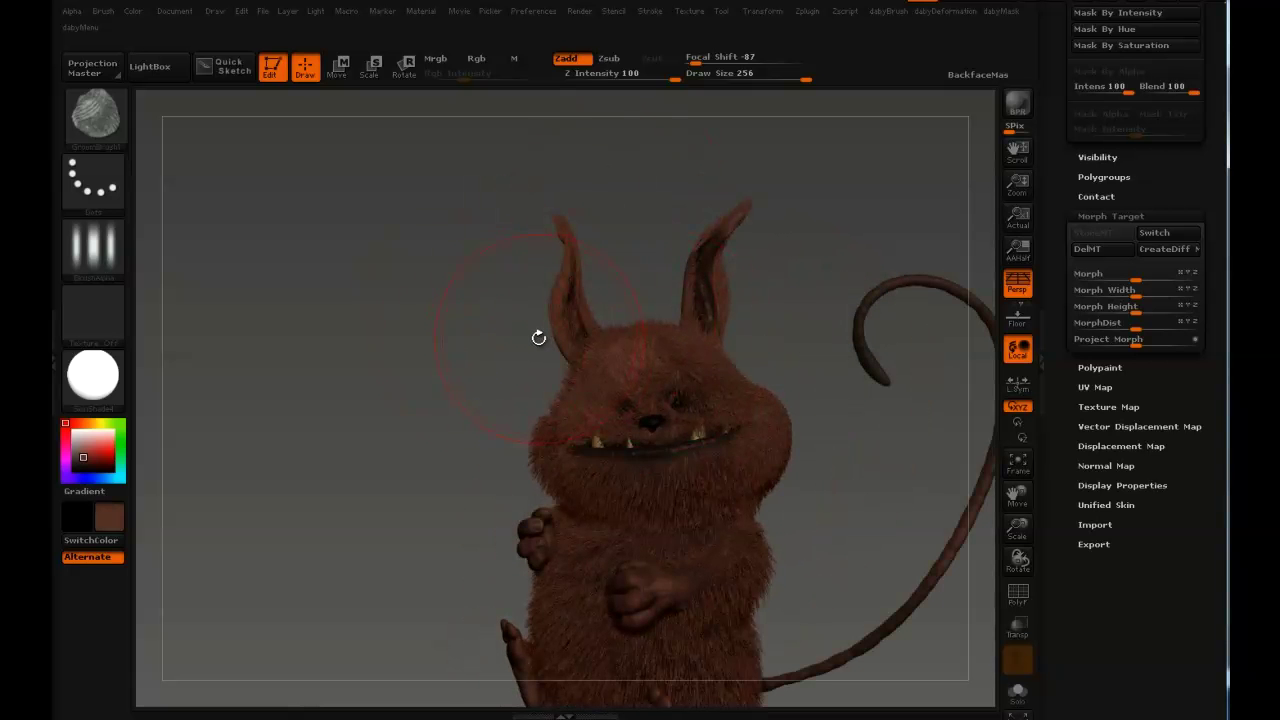
Switch to the GroomHairLong brush and set its draw size to 177
{"action": "key", "text": "b"}
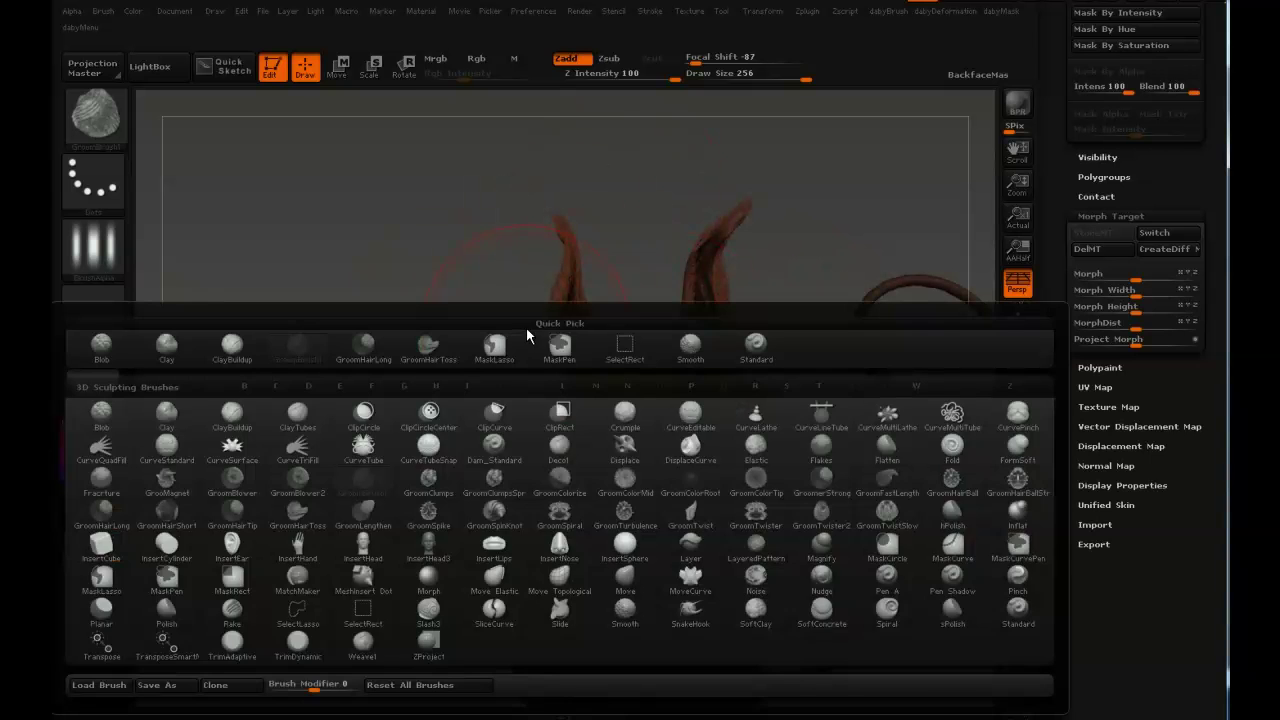
{"action": "key", "text": "g"}
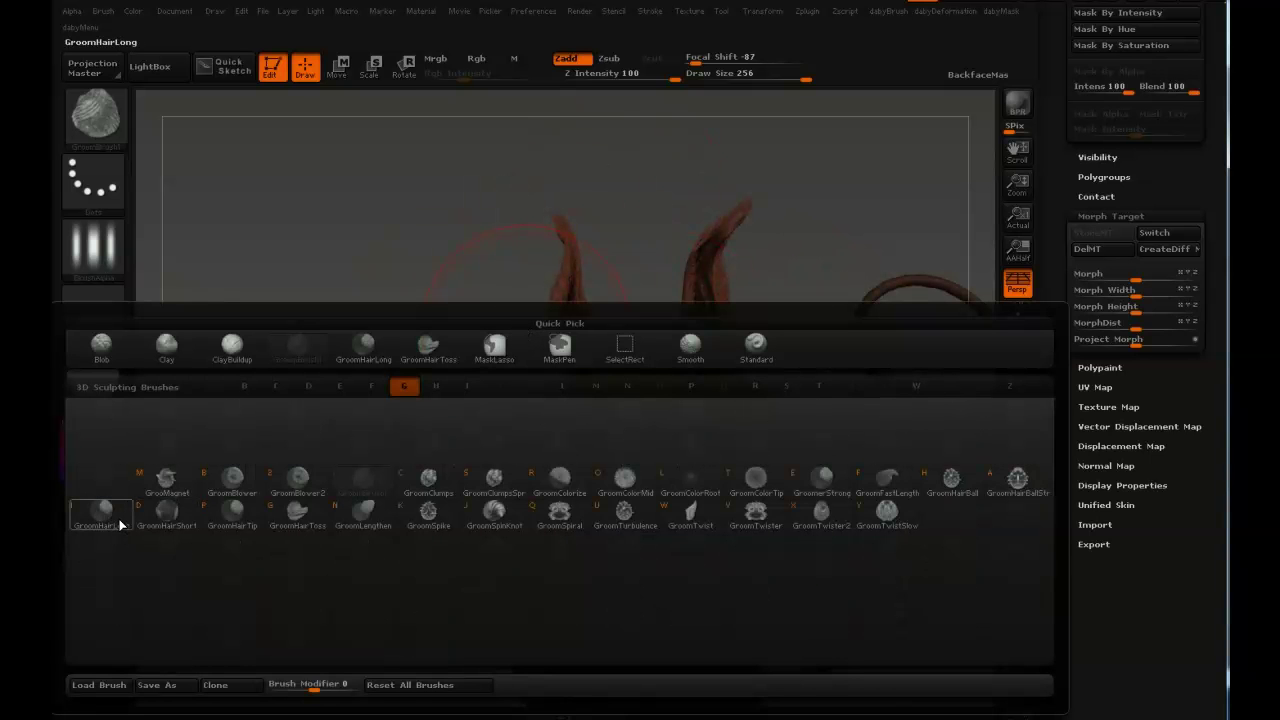
{"action": "key", "text": "b"}
{"action": "key", "text": "g"}
{"action": "key", "text": "i"}
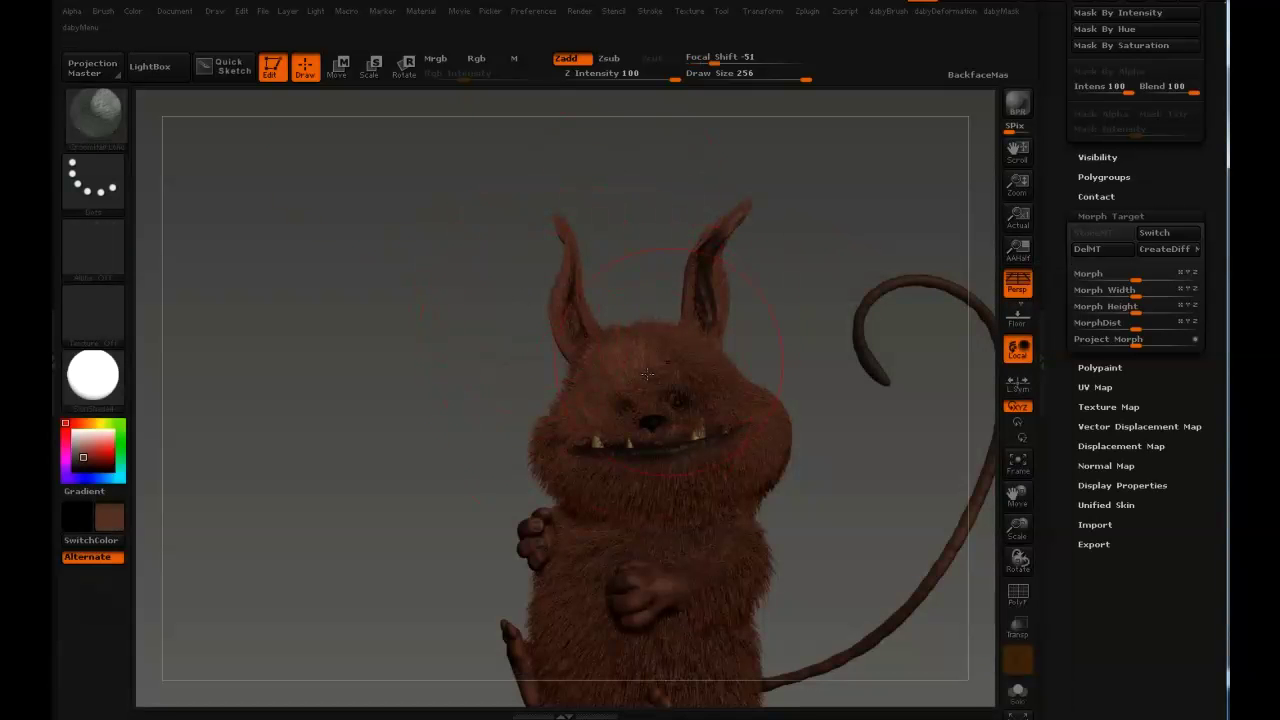
{"action": "mouse_move", "coordinate": [400, 420]}
{"action": "left_mouse_down"}
{"action": "mouse_move", "coordinate": [560, 425]}
{"action": "mouse_move", "coordinate": [471, 469]}
{"action": "left_mouse_up"}
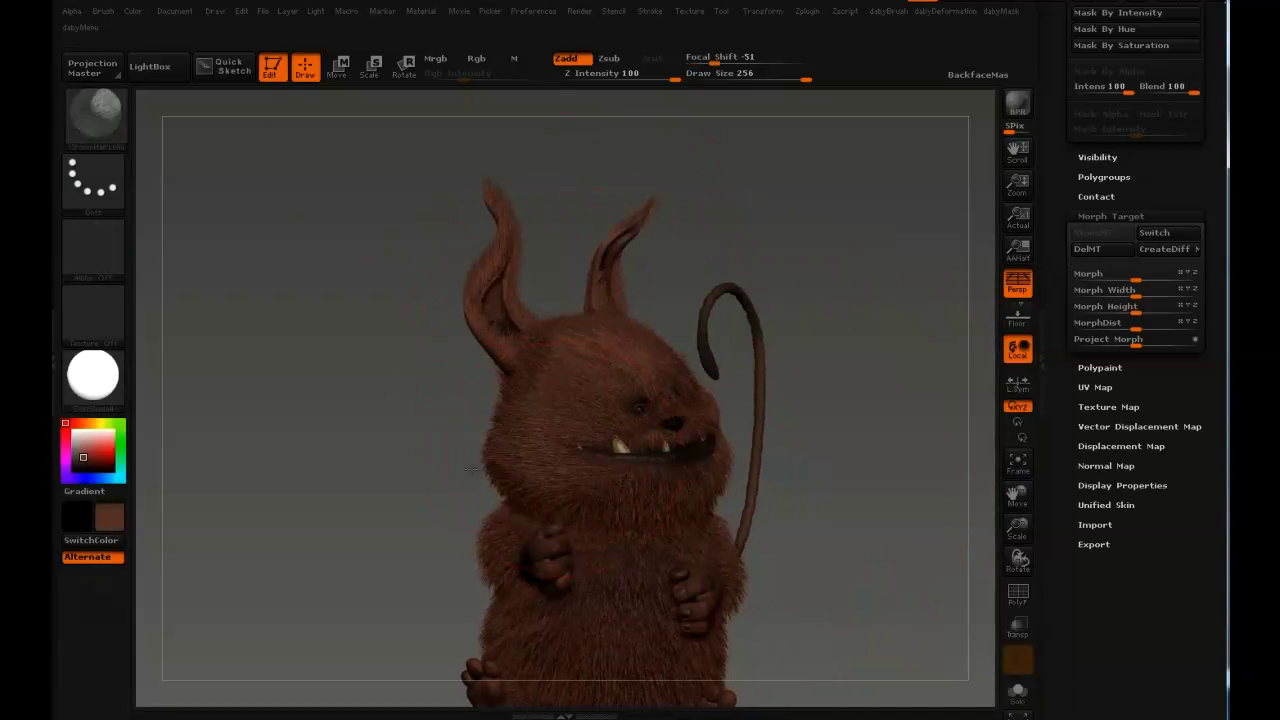
{"action": "left_click_drag", "start_coordinate": [460, 425], "coordinate": [305, 430]}
{"action": "key", "text": "s"}
{"action": "left_click", "coordinate": [538, 444]}
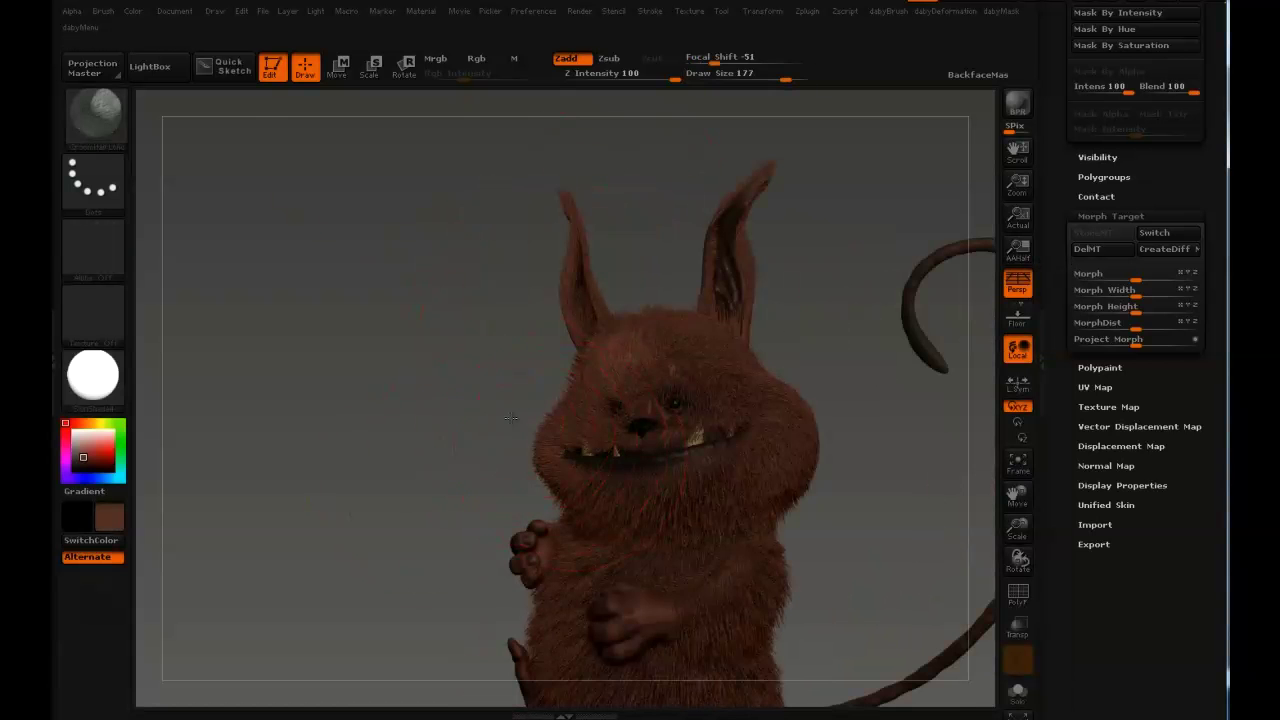
Set the groom brush's draw size to 256 and comb the fur on the creature's right cheek
{"action": "mouse_move", "coordinate": [502, 426]}
{"action": "left_mouse_down"}
{"action": "mouse_move", "coordinate": [505, 448]}
{"action": "mouse_move", "coordinate": [559, 460]}
{"action": "mouse_move", "coordinate": [518, 482]}
{"action": "mouse_move", "coordinate": [466, 478]}
{"action": "mouse_move", "coordinate": [467, 458]}
{"action": "mouse_move", "coordinate": [517, 457]}
{"action": "left_mouse_up"}
{"action": "key", "text": "s"}
{"action": "left_click", "coordinate": [553, 465]}
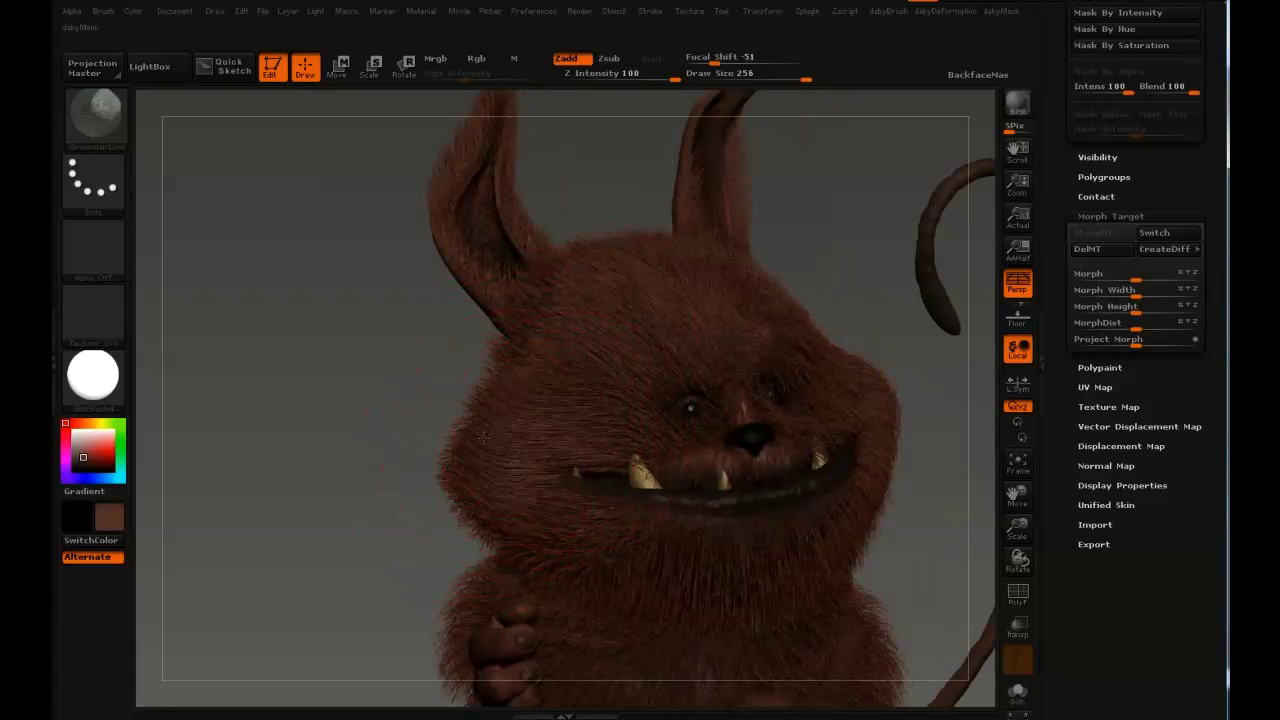
{"action": "left_click_drag", "start_coordinate": [428, 441], "coordinate": [446, 477]}
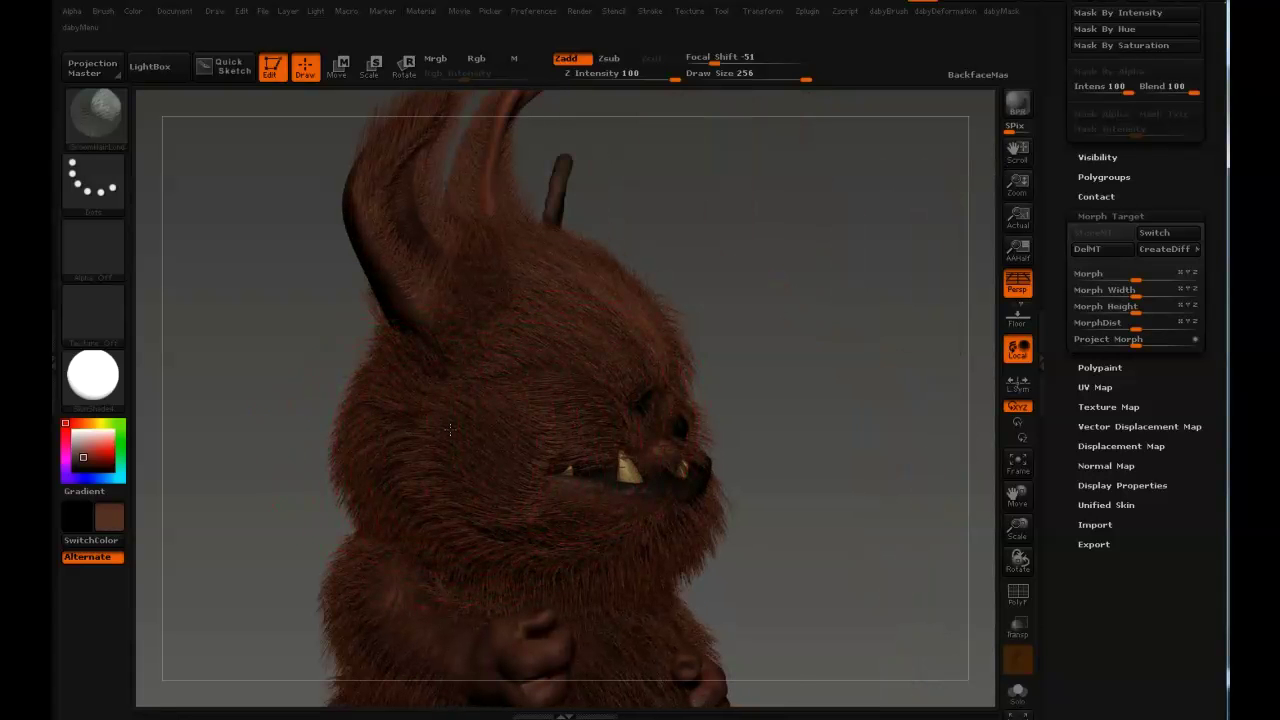
{"action": "mouse_move", "coordinate": [450, 429]}
{"action": "left_mouse_down"}
{"action": "mouse_move", "coordinate": [435, 432]}
{"action": "mouse_move", "coordinate": [430, 415]}
{"action": "left_mouse_up"}
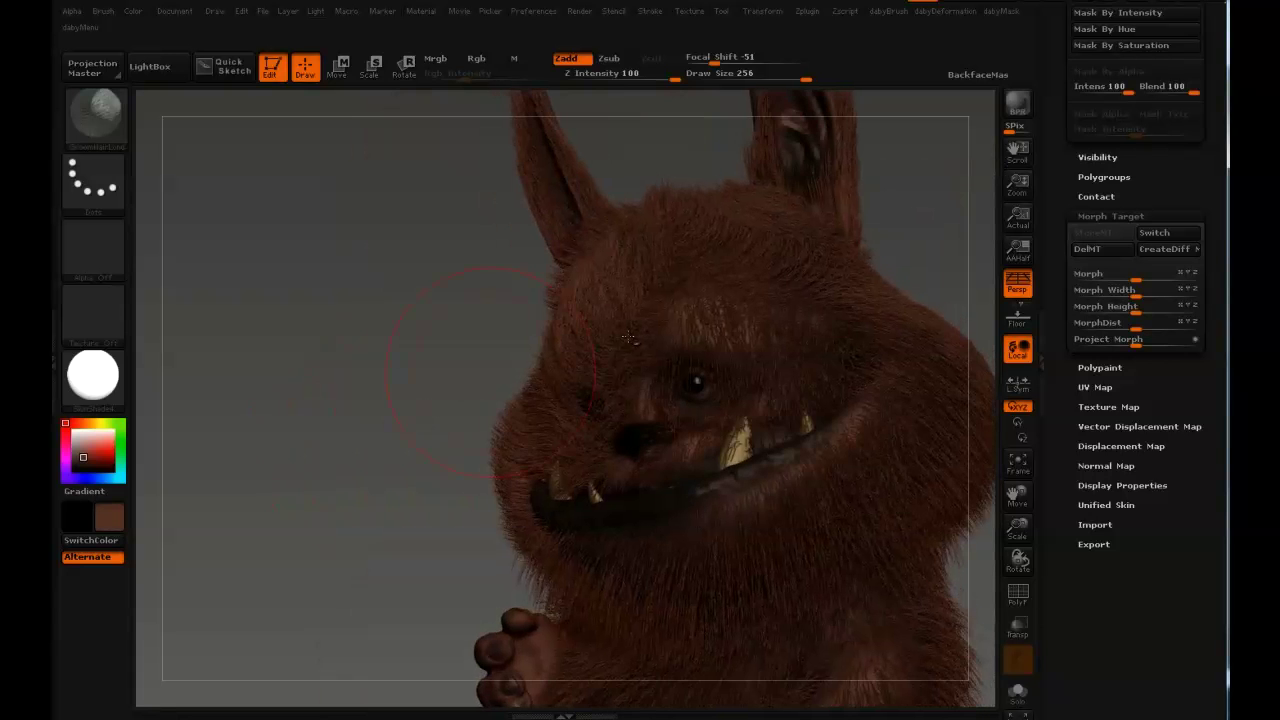
Comb the fur across the creature's brow and the upper left side of its face with the GroomHairLong brush
{"action": "left_click_drag", "start_coordinate": [606, 352], "coordinate": [608, 345]}
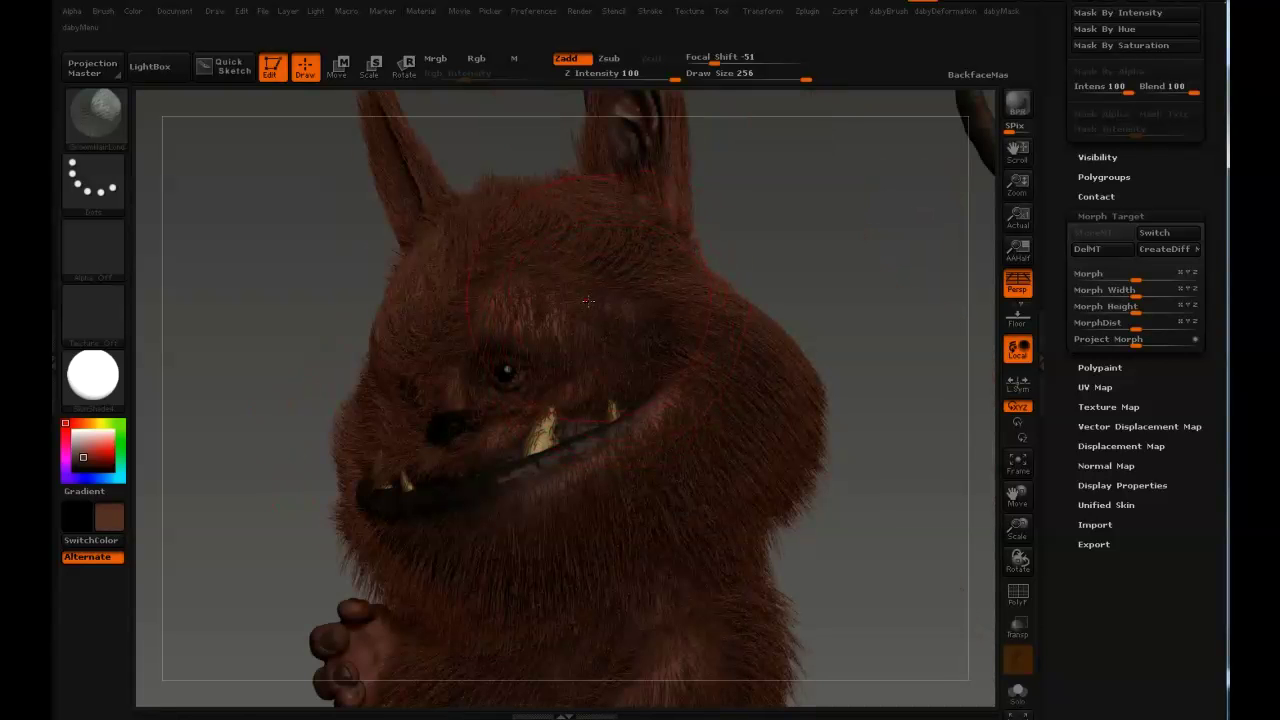
{"action": "left_click_drag", "start_coordinate": [633, 301], "coordinate": [637, 286]}
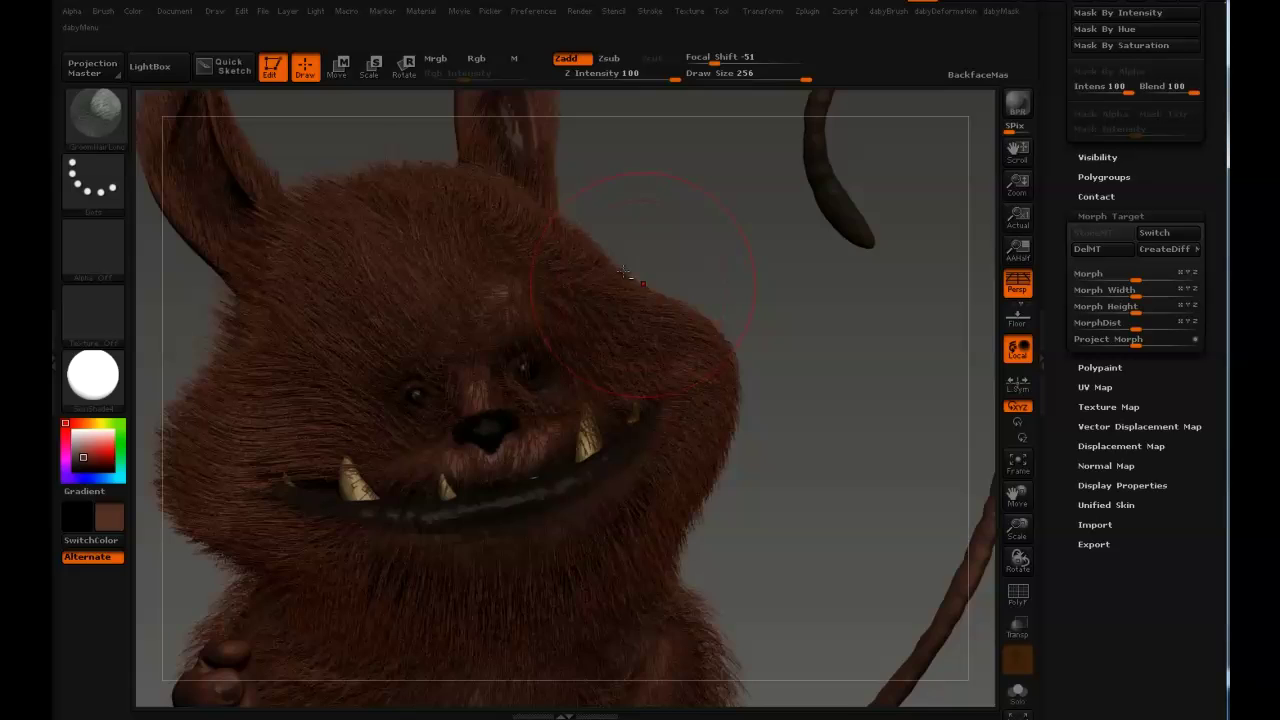
{"action": "left_click_drag", "start_coordinate": [517, 320], "coordinate": [406, 220]}
{"action": "left_click_drag", "start_coordinate": [159, 138], "coordinate": [222, 115], "text": "alt"}
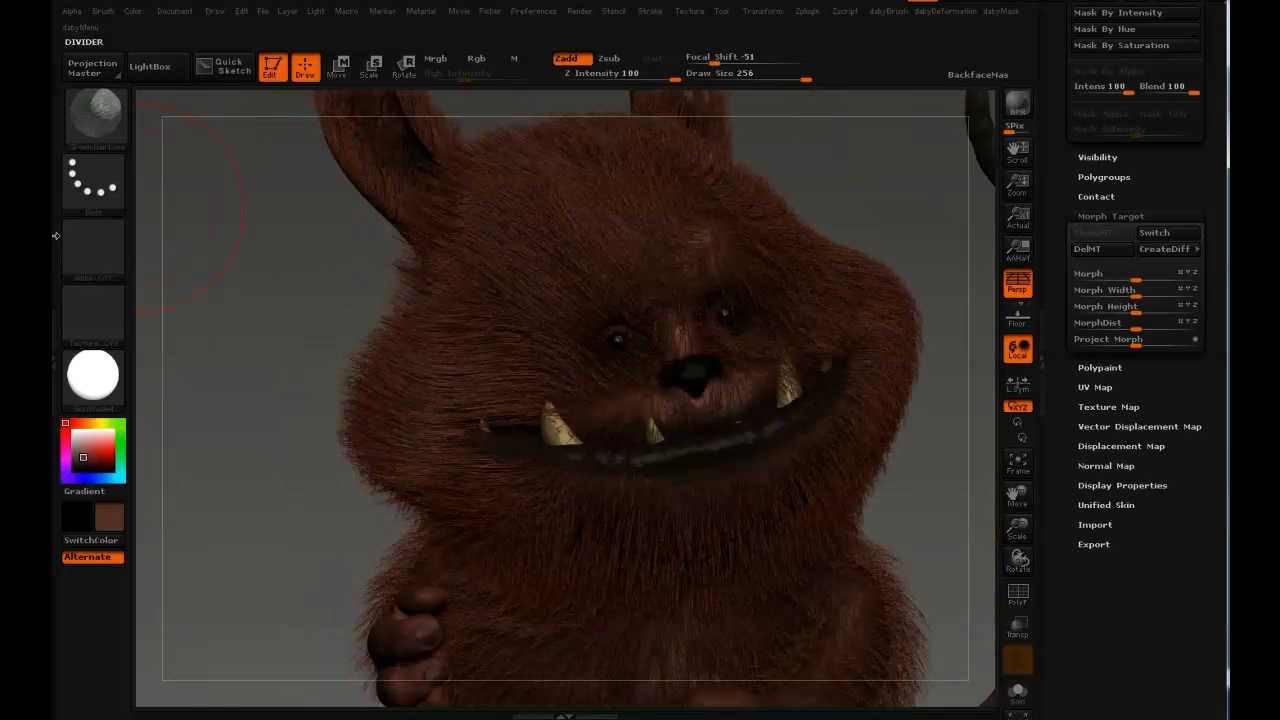
Dock the Brush palette in the side tray and bring its FiberMesh and Auto Masking settings into view
{"action": "left_click", "coordinate": [55, 234]}
{"action": "left_click_drag", "start_coordinate": [216, 40], "coordinate": [220, 240]}
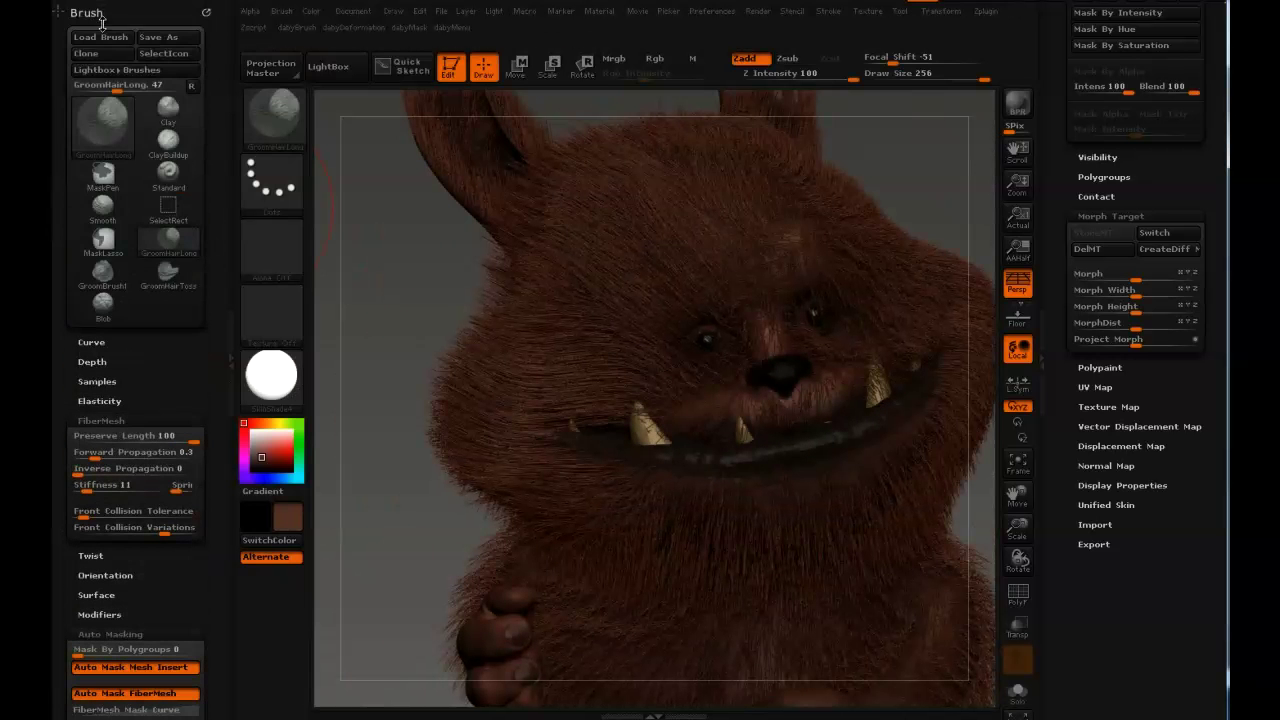
{"action": "left_click", "coordinate": [206, 12]}
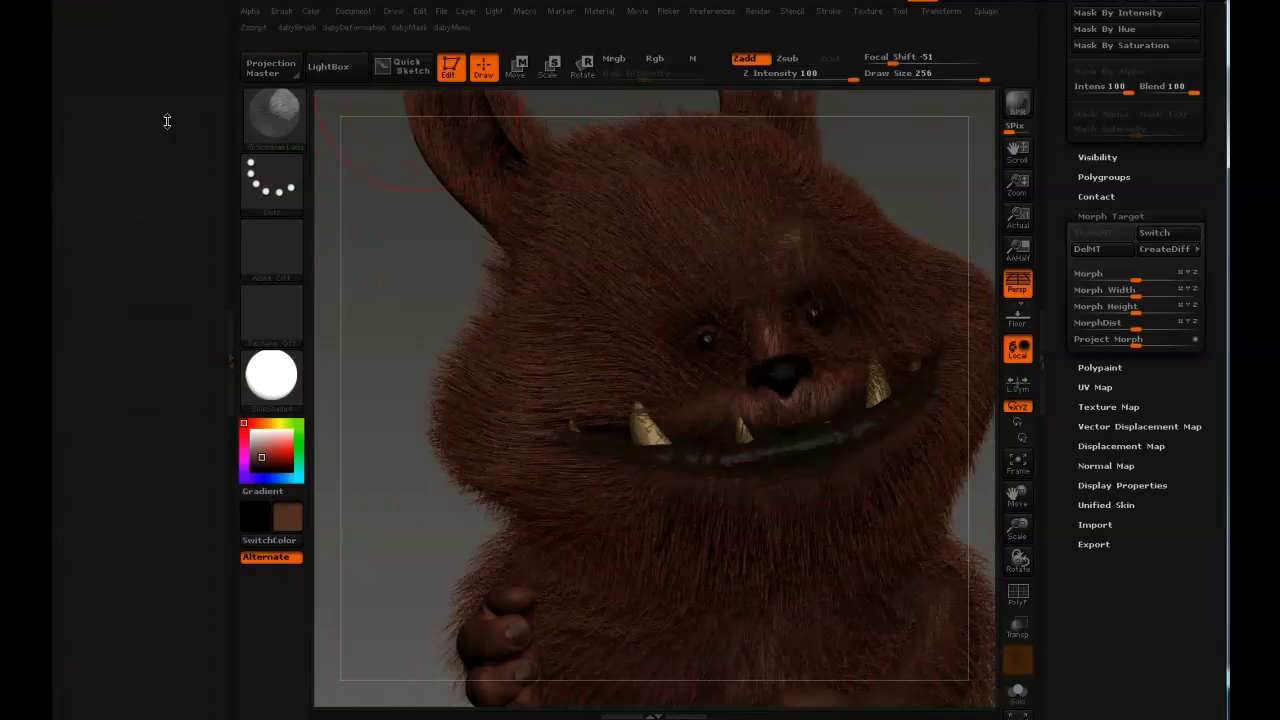
{"action": "left_click", "coordinate": [283, 11]}
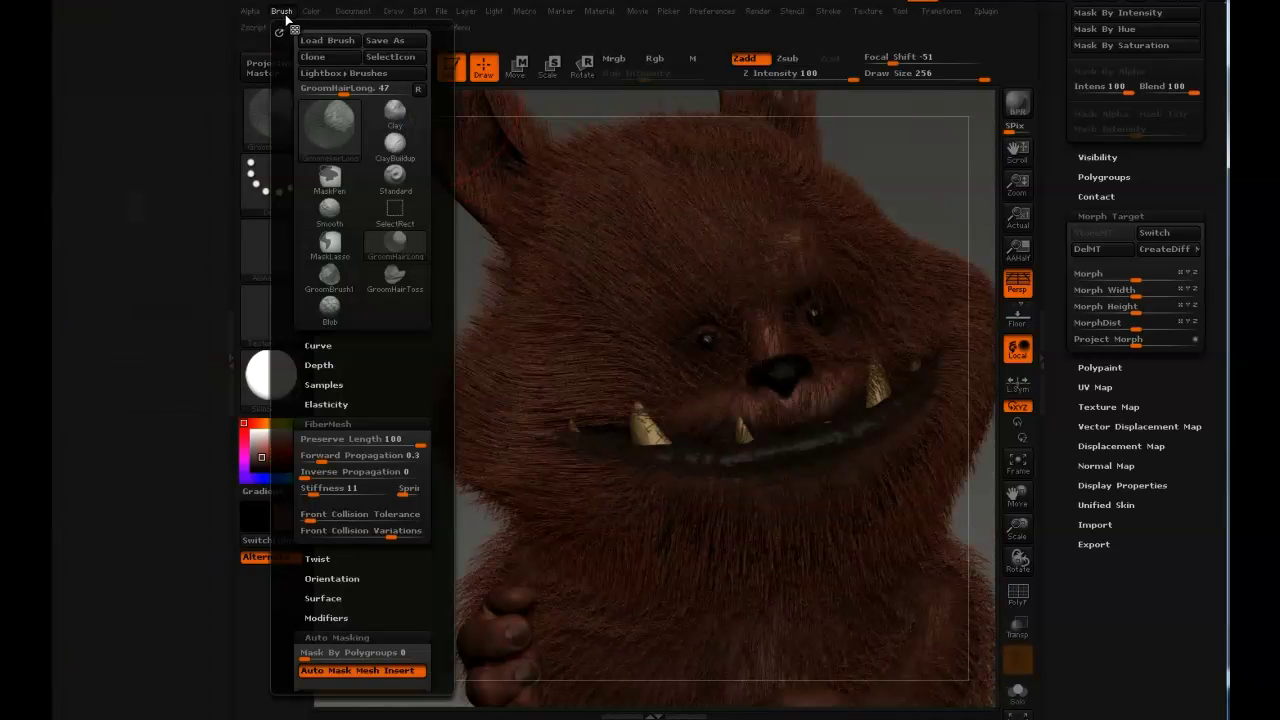
{"action": "left_click_drag", "start_coordinate": [279, 31], "coordinate": [119, 73]}
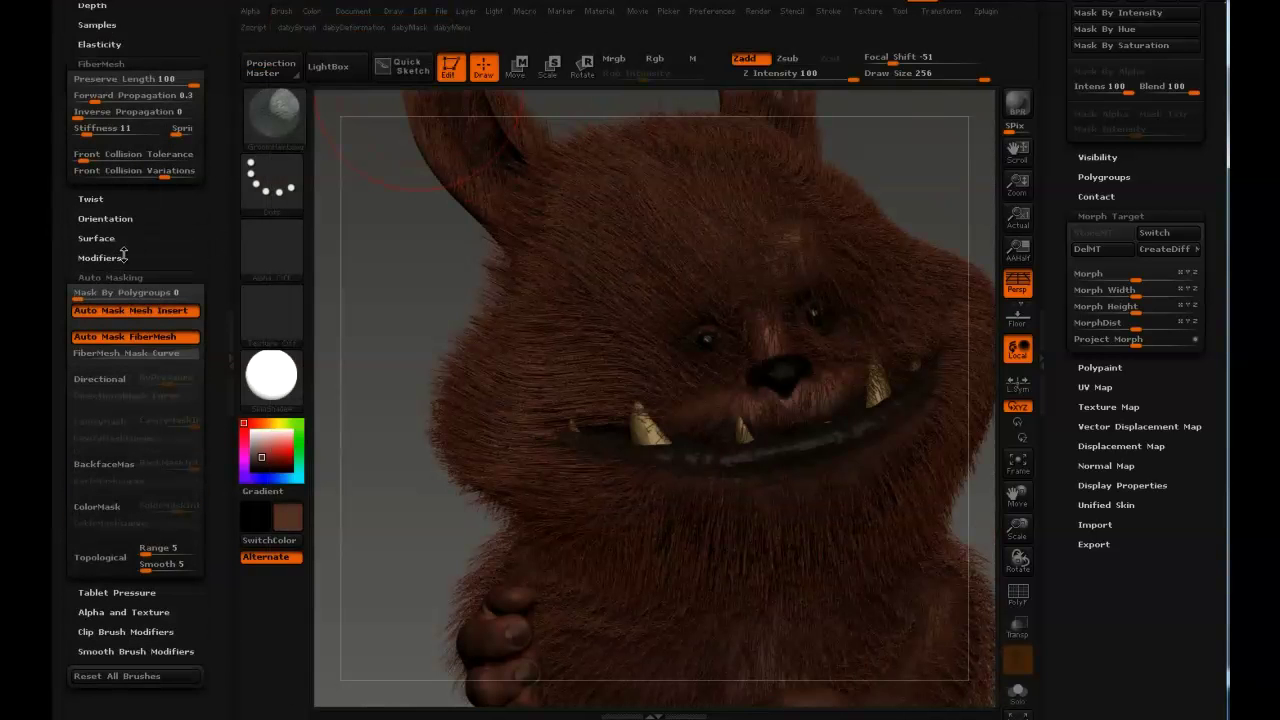
{"action": "left_click_drag", "start_coordinate": [60, 236], "coordinate": [62, 322]}
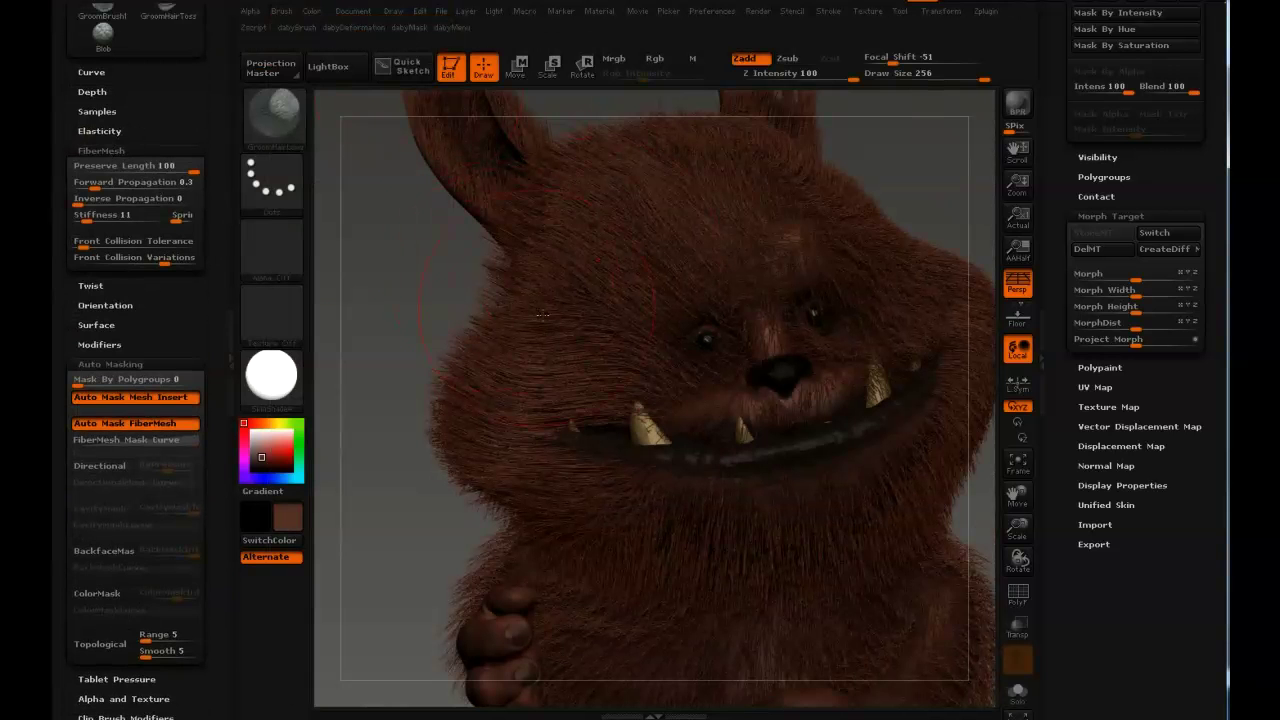
{"action": "right_click_drag", "start_coordinate": [606, 272], "coordinate": [686, 254]}
{"action": "left_click_drag", "start_coordinate": [702, 257], "coordinate": [833, 230]}
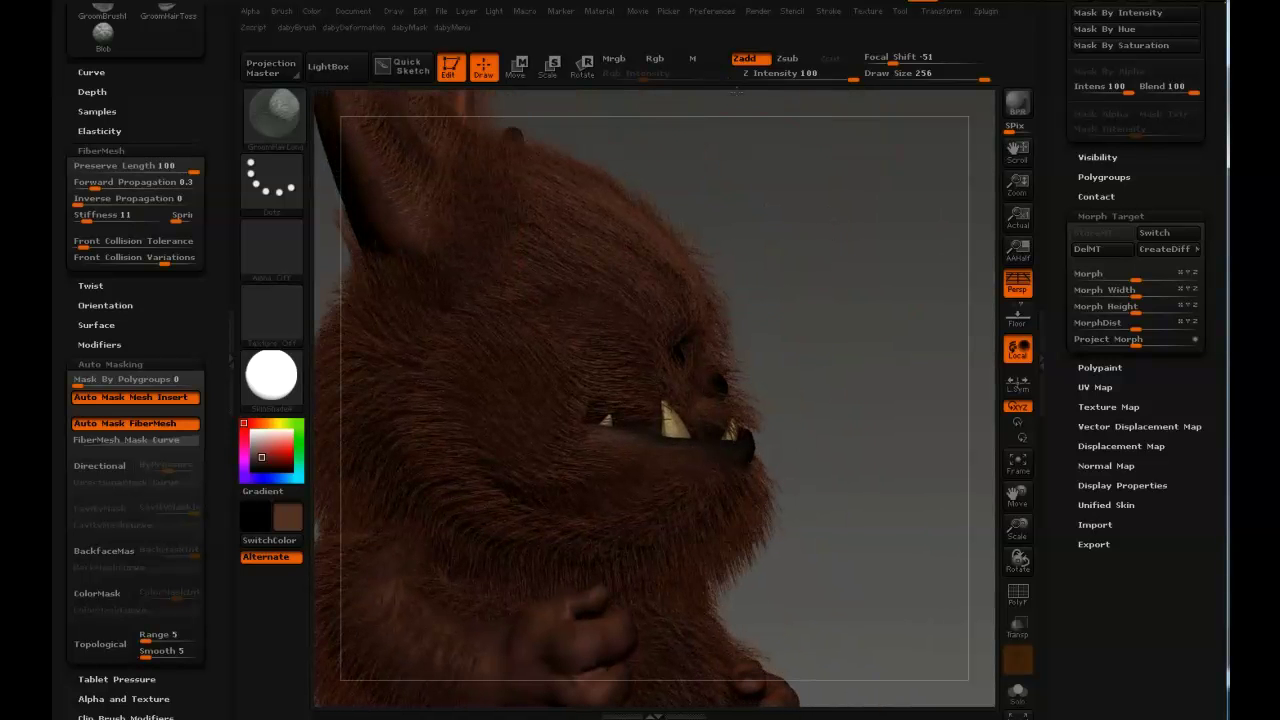
{"action": "key", "text": "ctrl+shift"}
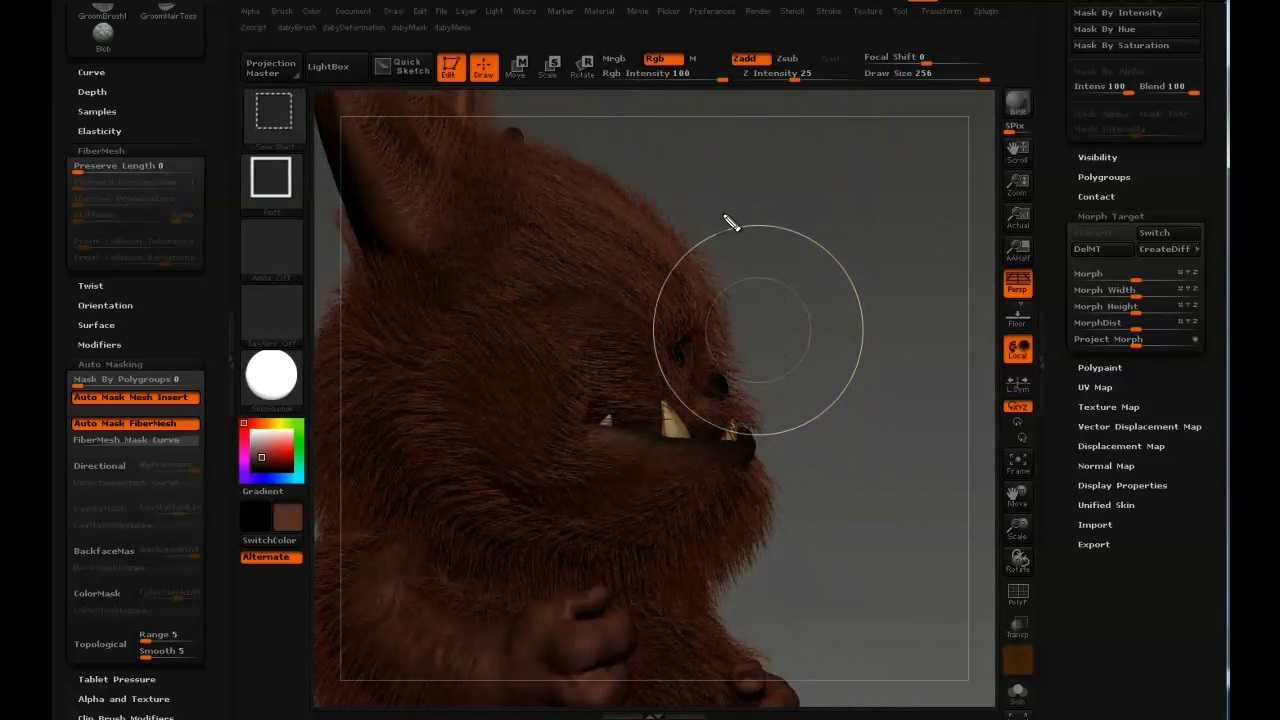
{"action": "key", "text": "ctrl+shift"}
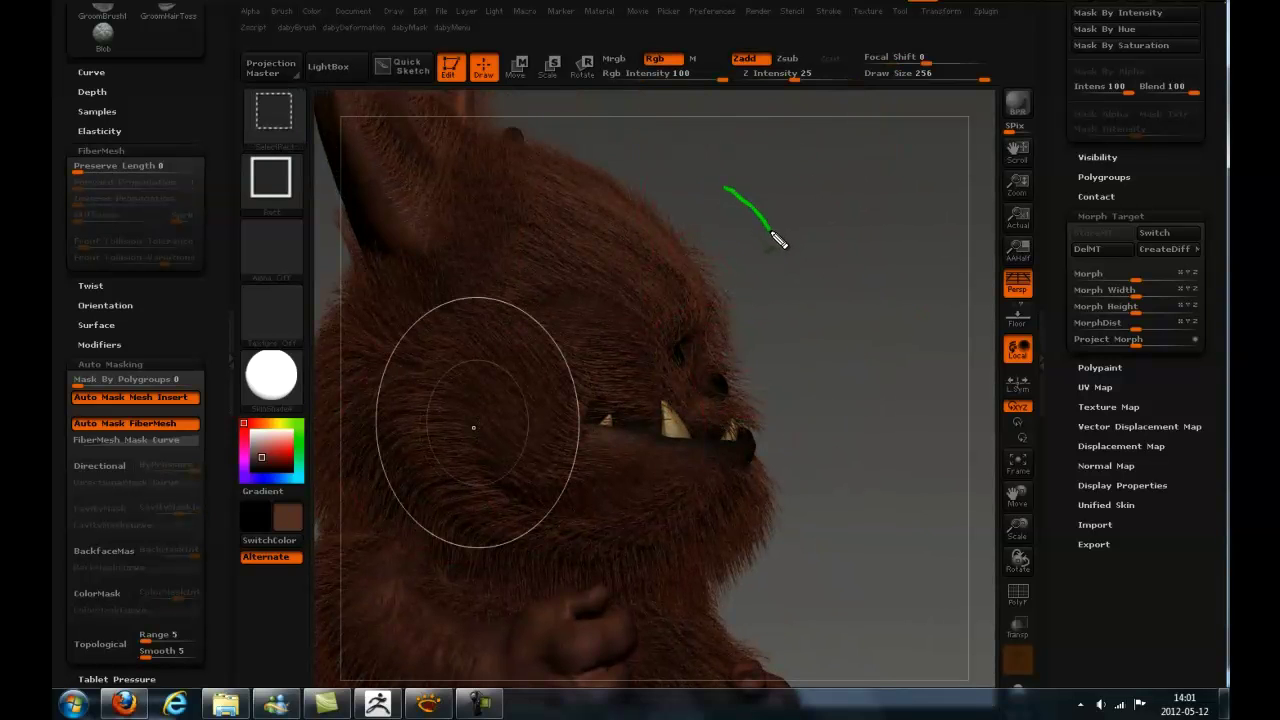
{"action": "mouse_move", "coordinate": [779, 240]}
{"action": "left_mouse_down"}
{"action": "mouse_move", "coordinate": [779, 298]}
{"action": "mouse_move", "coordinate": [809, 323]}
{"action": "mouse_move", "coordinate": [820, 400]}
{"action": "mouse_move", "coordinate": [806, 428]}
{"action": "left_mouse_up"}
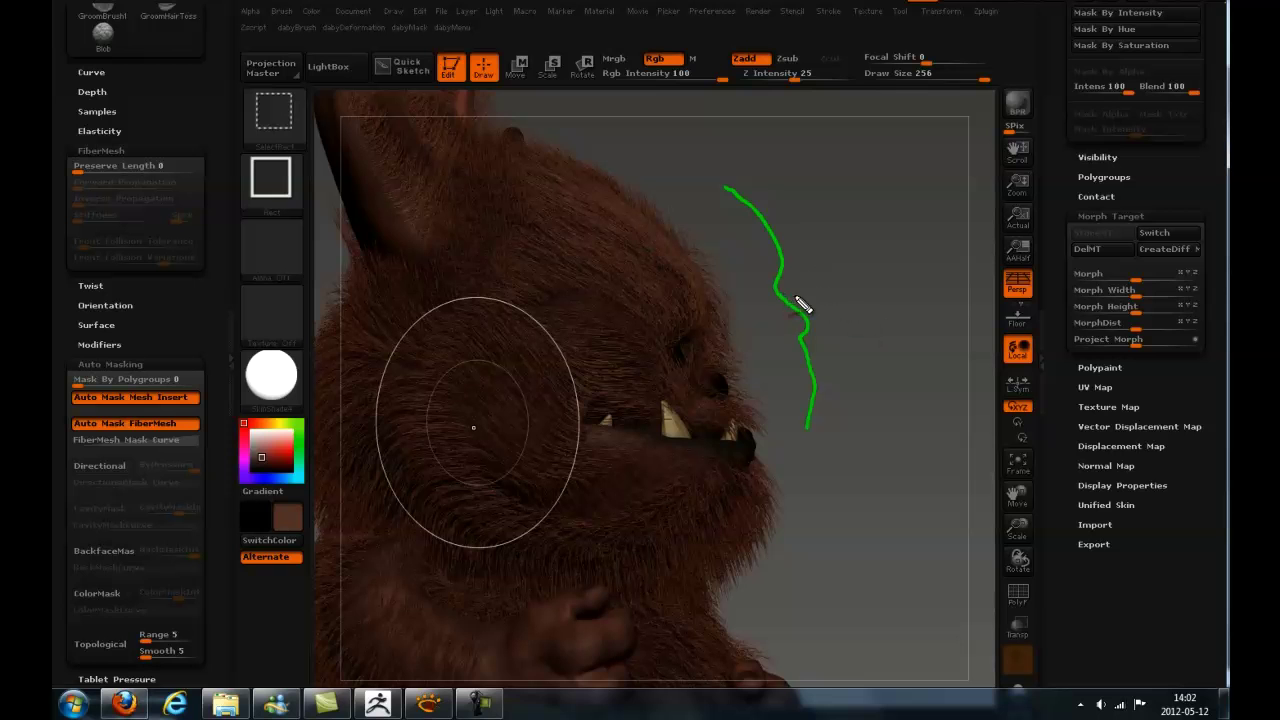
{"action": "mouse_move", "coordinate": [784, 263]}
{"action": "left_mouse_down"}
{"action": "mouse_move", "coordinate": [831, 237]}
{"action": "mouse_move", "coordinate": [846, 171]}
{"action": "mouse_move", "coordinate": [822, 104]}
{"action": "mouse_move", "coordinate": [711, 64]}
{"action": "left_mouse_up"}
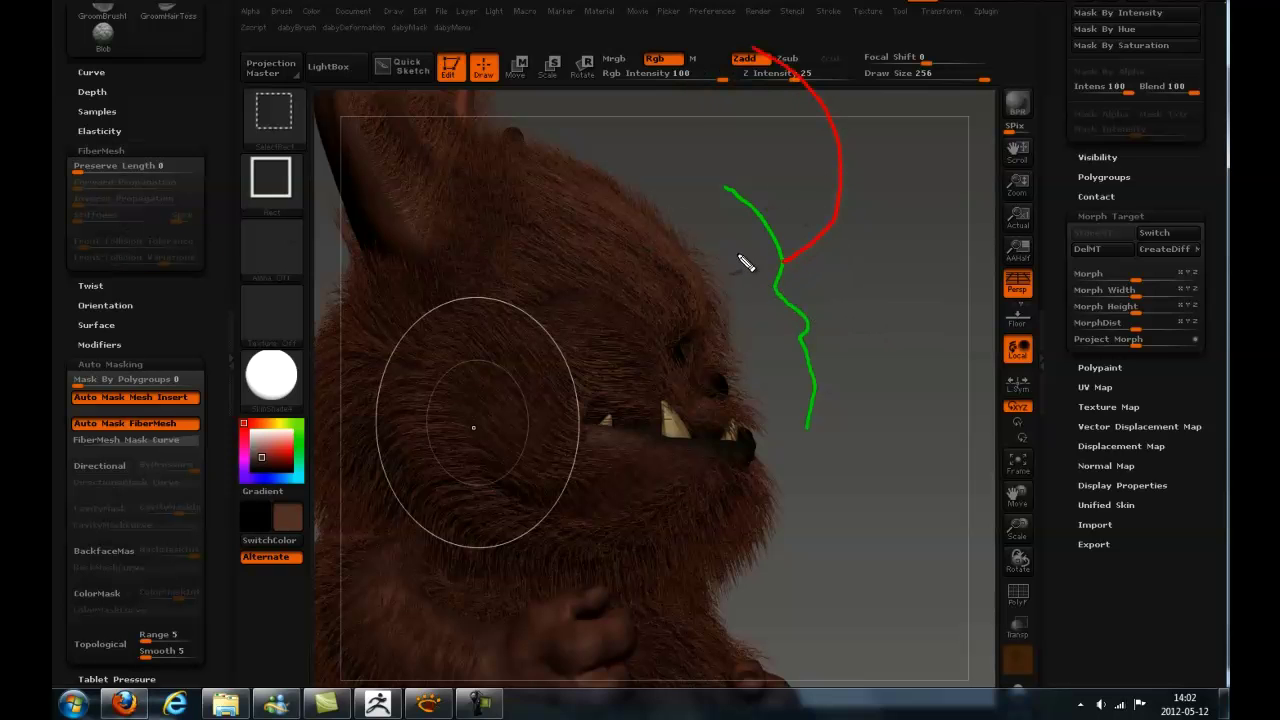
{"action": "mouse_move", "coordinate": [786, 266]}
{"action": "left_mouse_down"}
{"action": "mouse_move", "coordinate": [755, 192]}
{"action": "mouse_move", "coordinate": [660, 155]}
{"action": "left_mouse_up"}
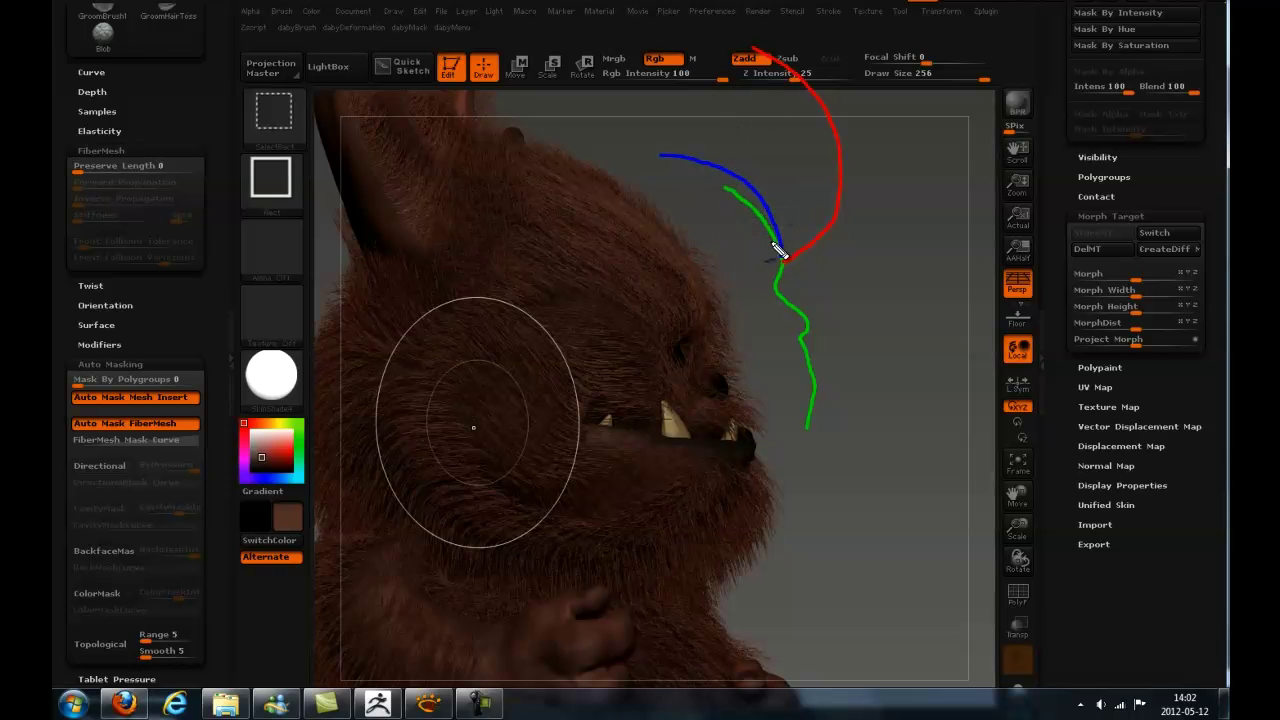
{"action": "mouse_move", "coordinate": [783, 256]}
{"action": "left_mouse_down"}
{"action": "mouse_move", "coordinate": [634, 214]}
{"action": "mouse_move", "coordinate": [793, 250]}
{"action": "left_mouse_up"}
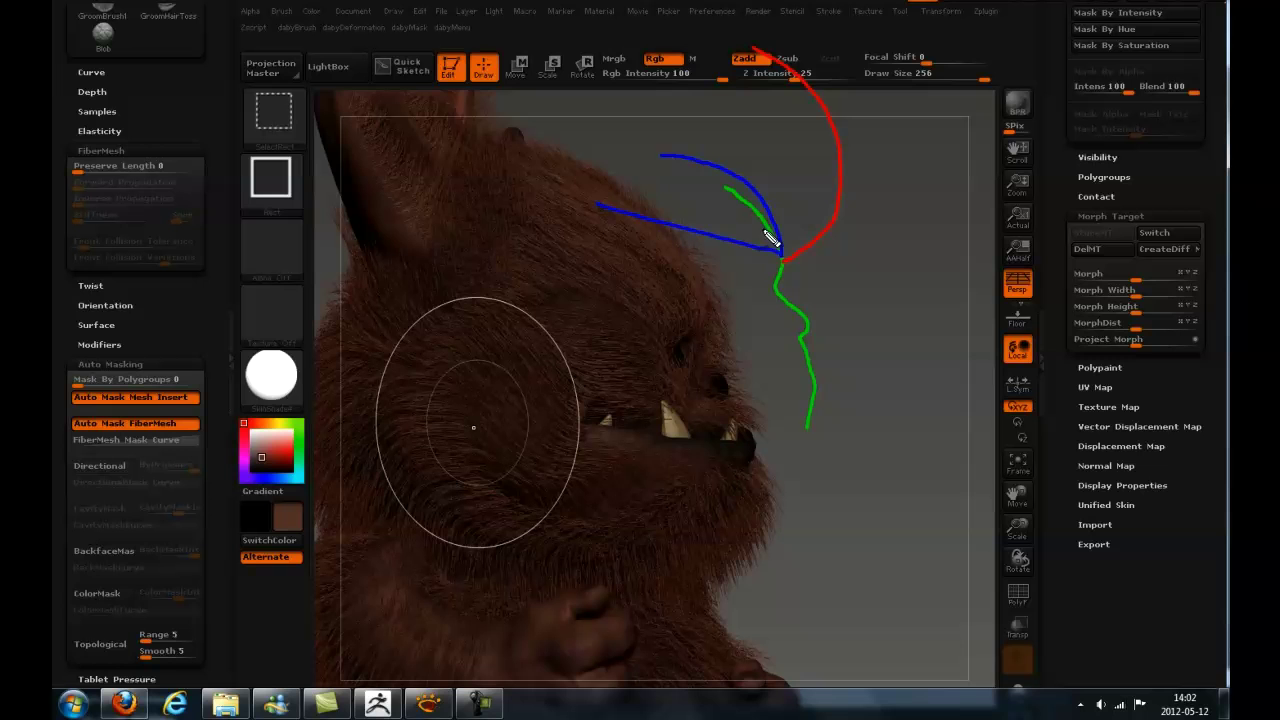
{"action": "left_click_drag", "start_coordinate": [777, 243], "coordinate": [604, 222]}
{"action": "left_click_drag", "start_coordinate": [780, 256], "coordinate": [589, 190]}
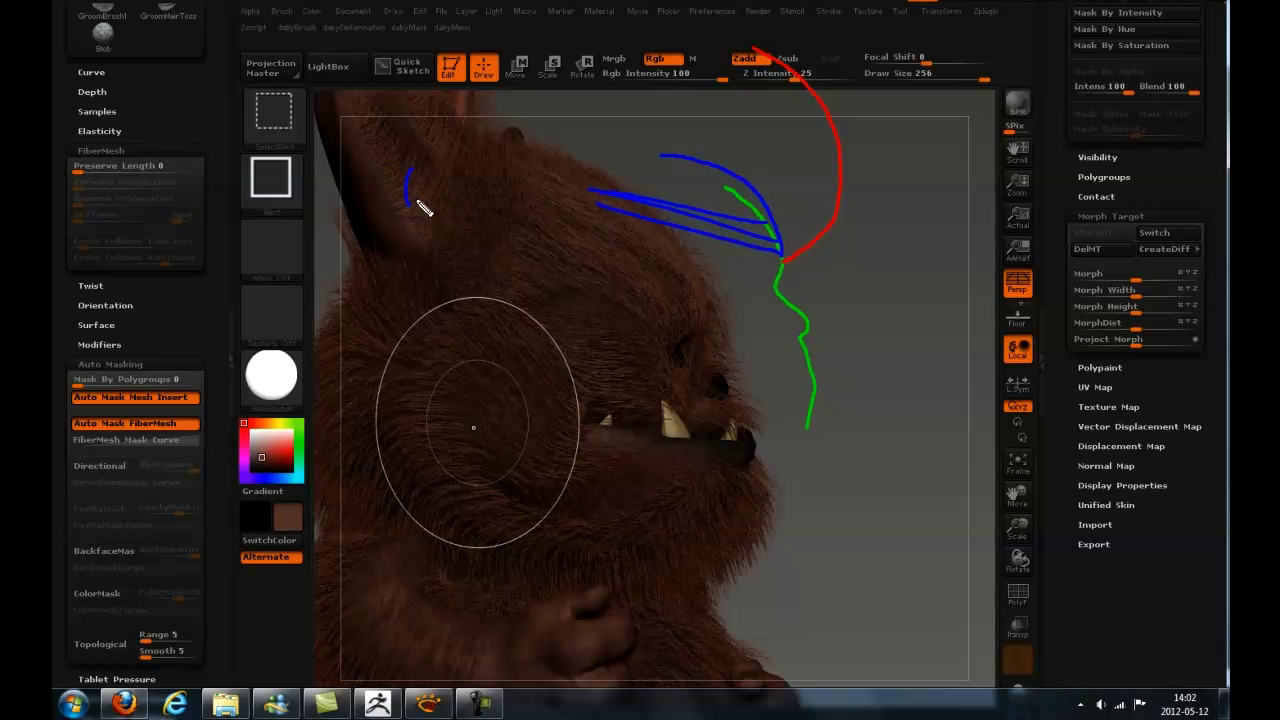
{"action": "left_click_drag", "start_coordinate": [419, 202], "coordinate": [424, 222]}
{"action": "mouse_move", "coordinate": [810, 197]}
{"action": "left_mouse_down"}
{"action": "mouse_move", "coordinate": [818, 266]}
{"action": "mouse_move", "coordinate": [857, 333]}
{"action": "mouse_move", "coordinate": [846, 430]}
{"action": "mouse_move", "coordinate": [834, 434]}
{"action": "left_mouse_up"}
{"action": "mouse_move", "coordinate": [808, 274]}
{"action": "left_mouse_down"}
{"action": "mouse_move", "coordinate": [826, 277]}
{"action": "mouse_move", "coordinate": [822, 296]}
{"action": "left_mouse_up"}
{"action": "left_click_drag", "start_coordinate": [806, 252], "coordinate": [765, 82]}
{"action": "mouse_move", "coordinate": [793, 241]}
{"action": "left_mouse_down"}
{"action": "mouse_move", "coordinate": [708, 76]}
{"action": "mouse_move", "coordinate": [801, 241]}
{"action": "mouse_move", "coordinate": [746, 86]}
{"action": "mouse_move", "coordinate": [765, 86]}
{"action": "left_mouse_up"}
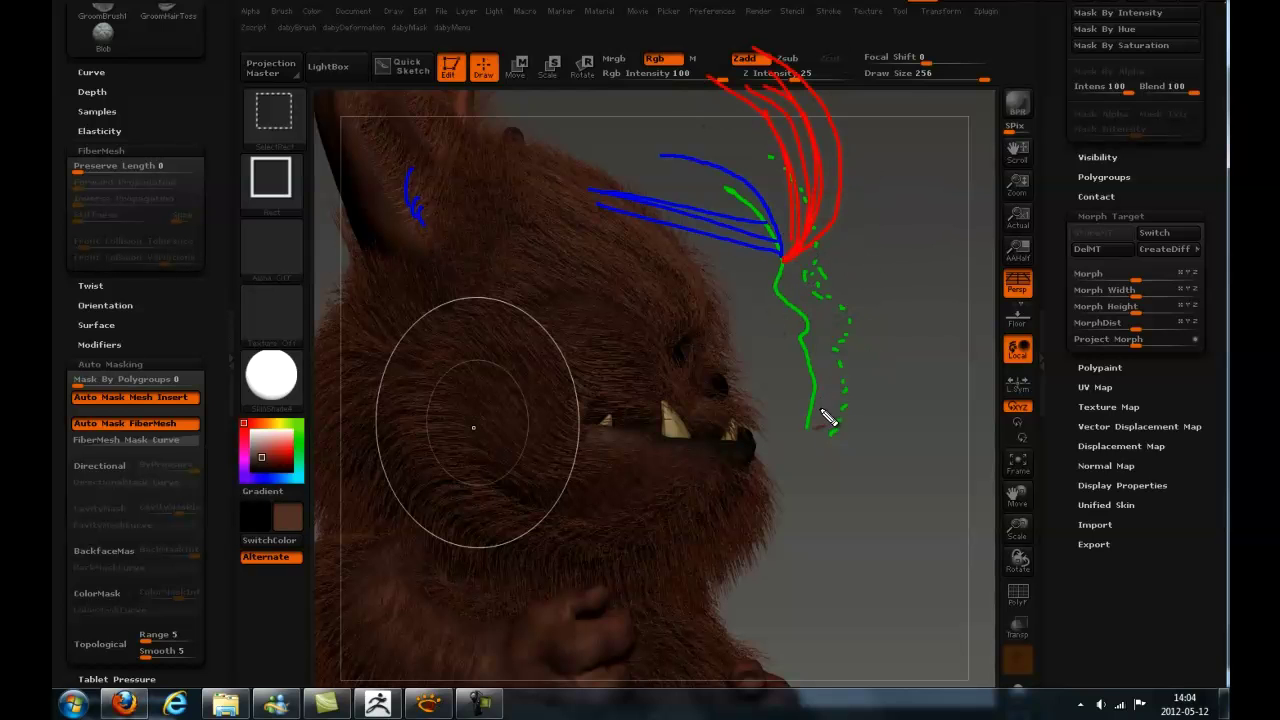
{"action": "left_click_drag", "start_coordinate": [814, 420], "coordinate": [880, 296]}
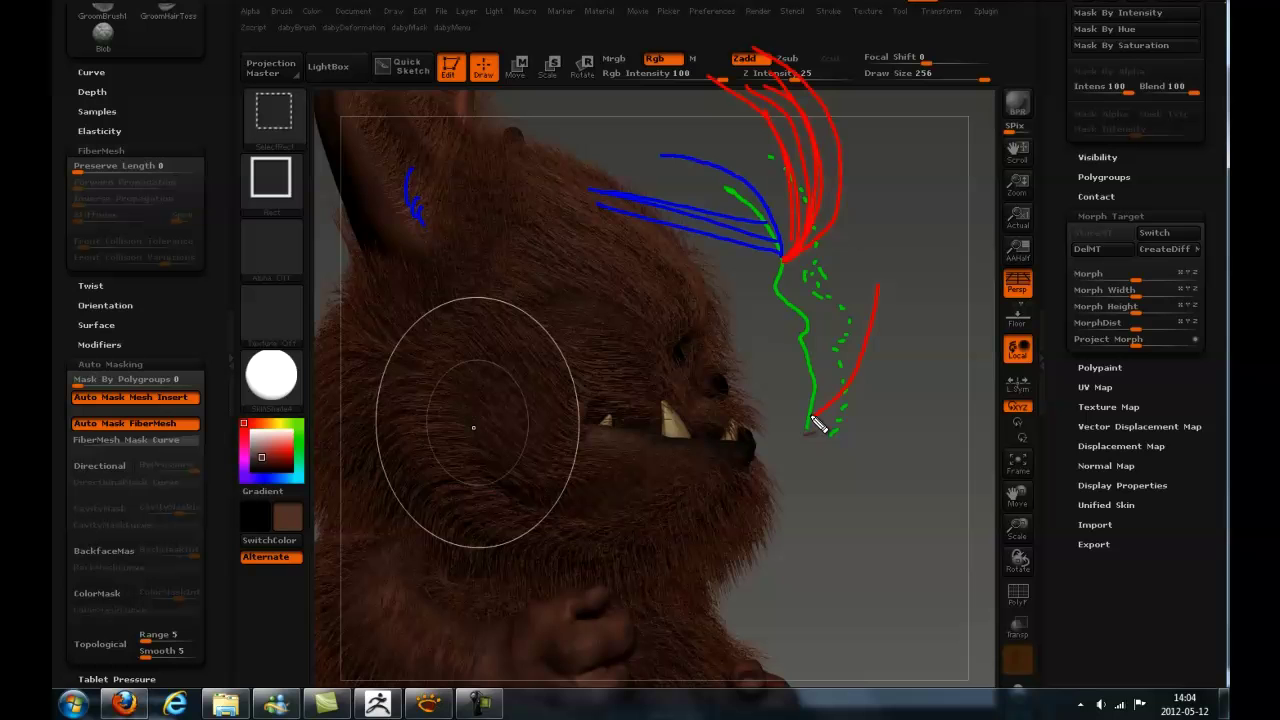
{"action": "left_click_drag", "start_coordinate": [816, 412], "coordinate": [856, 326]}
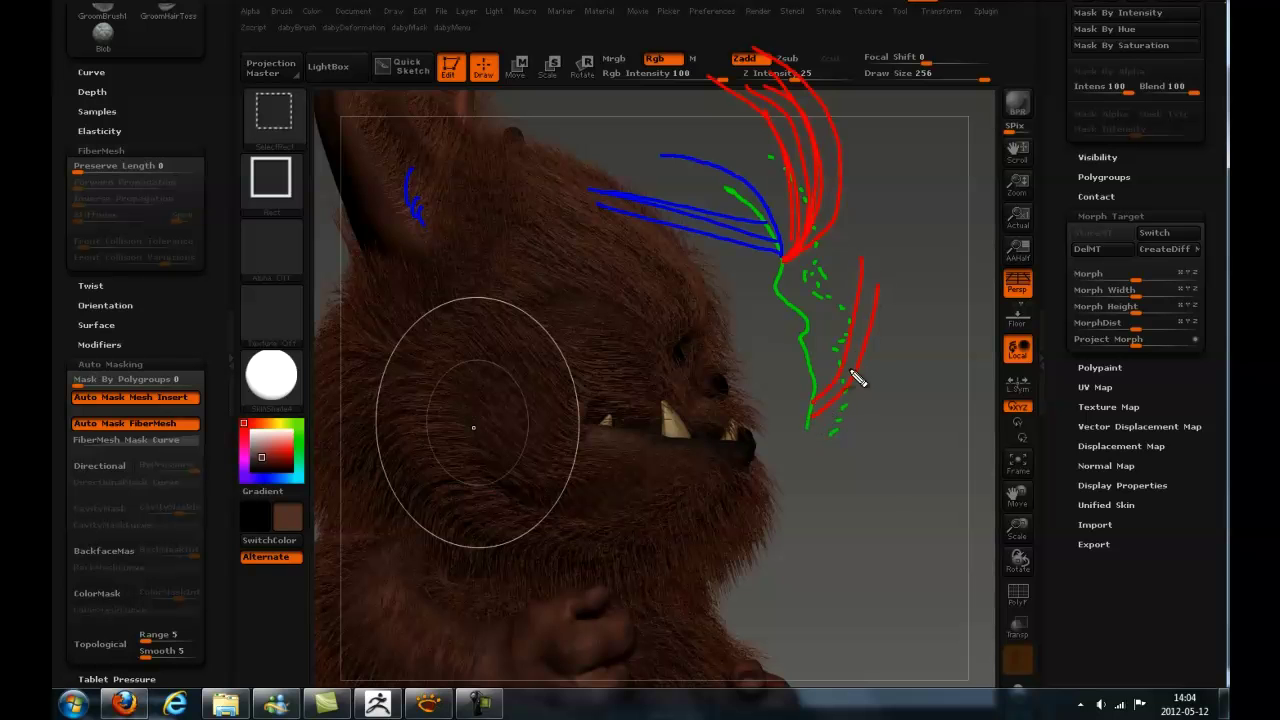
{"action": "left_click_drag", "start_coordinate": [823, 420], "coordinate": [851, 271]}
{"action": "mouse_move", "coordinate": [829, 391]}
{"action": "left_mouse_down"}
{"action": "mouse_move", "coordinate": [857, 252]}
{"action": "mouse_move", "coordinate": [848, 237]}
{"action": "left_mouse_up"}
{"action": "left_click_drag", "start_coordinate": [822, 378], "coordinate": [846, 286]}
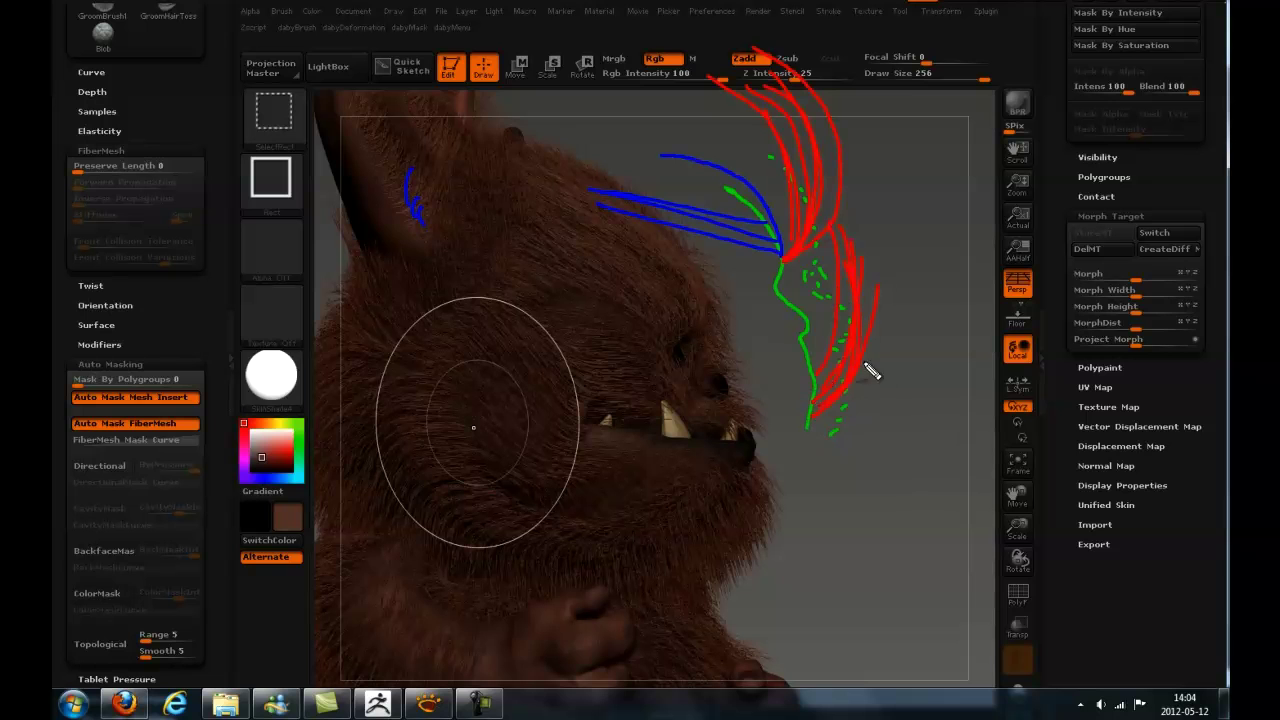